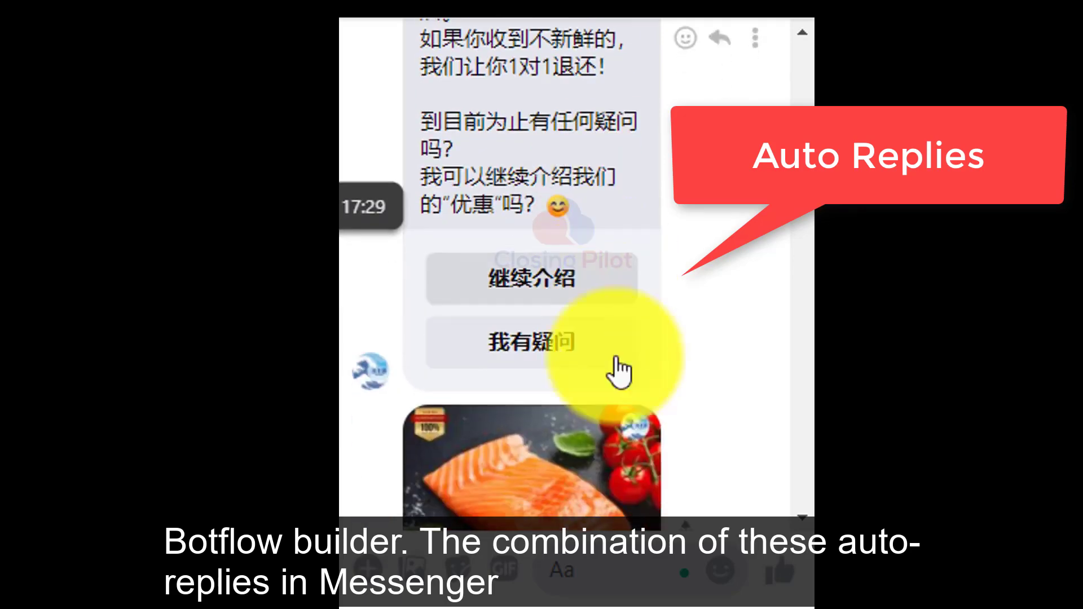
# - Examine the auto-reply messages, pictures and reply buttons in the Messenger conversation
pyautogui.scroll(-6, 524, 361)
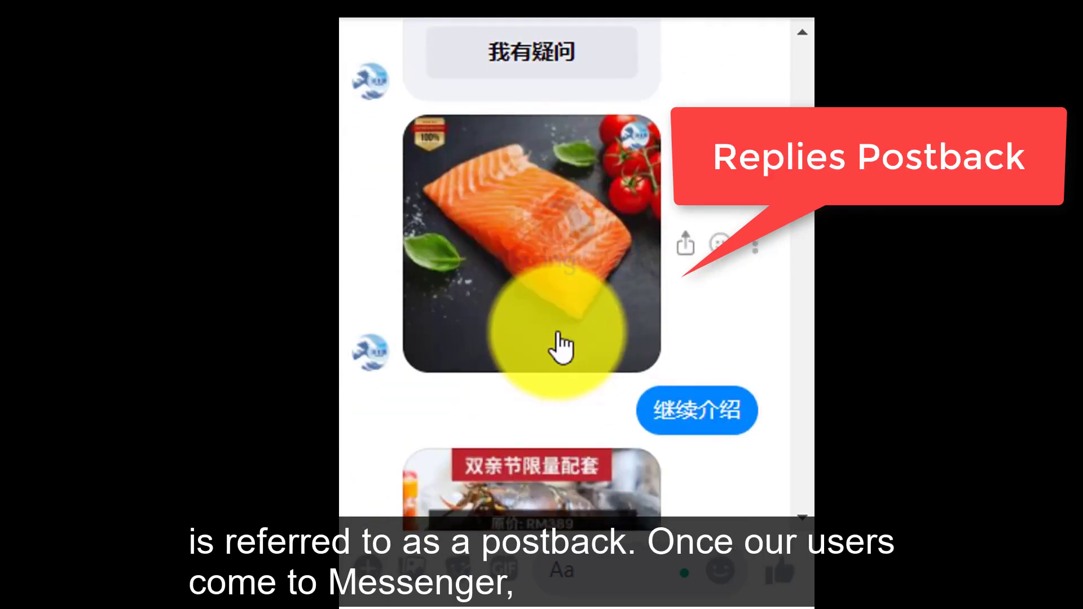
pyautogui.scroll(-7, 560, 345)
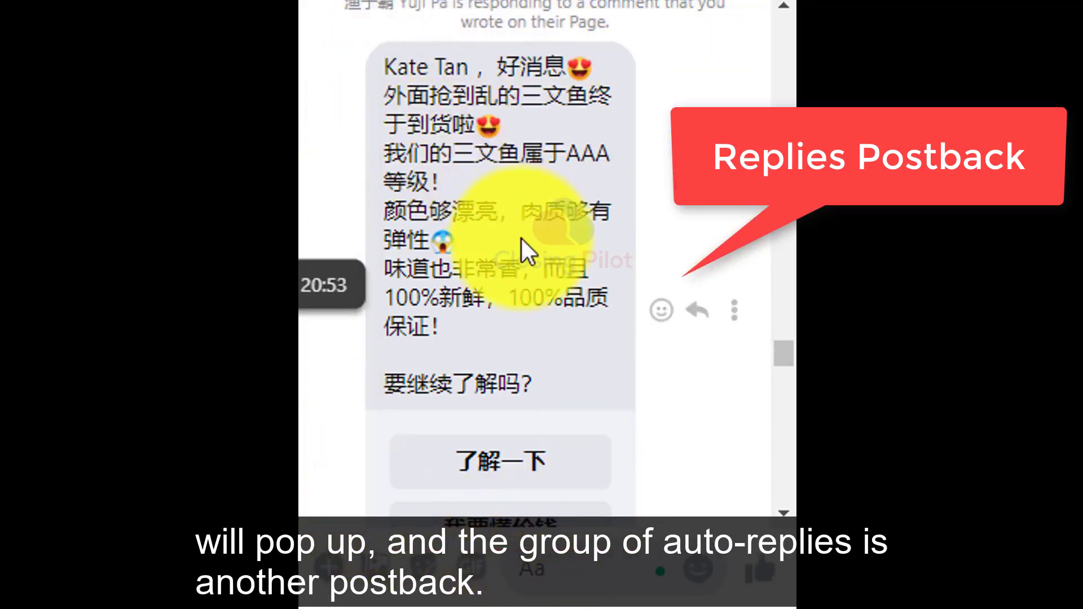
pyautogui.scroll(-3, 512, 418)
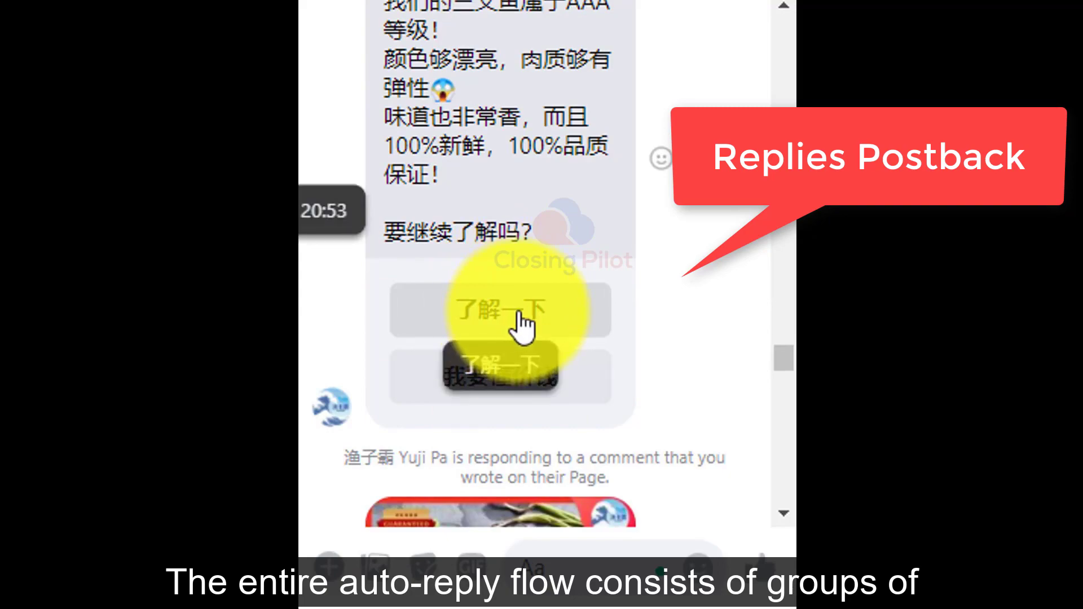
pyautogui.scroll(-5, 520, 315)
pyautogui.scroll(-5, 520, 315)
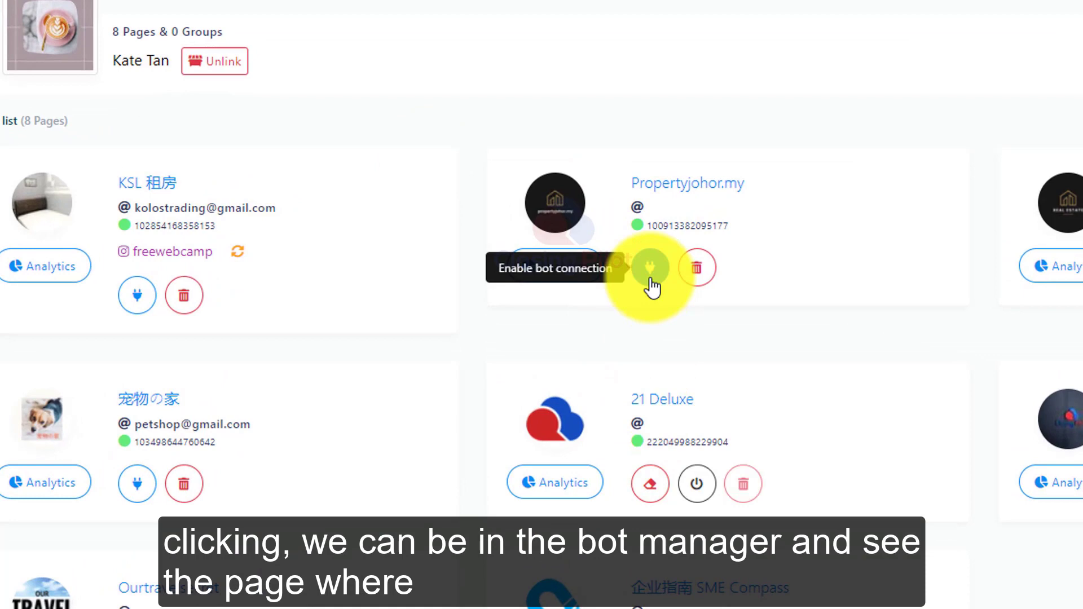
# - Create a new bot flow for the 21 Deluxe page in the bot manager and title its start block "Introduction"
pyautogui.click(65, 354)
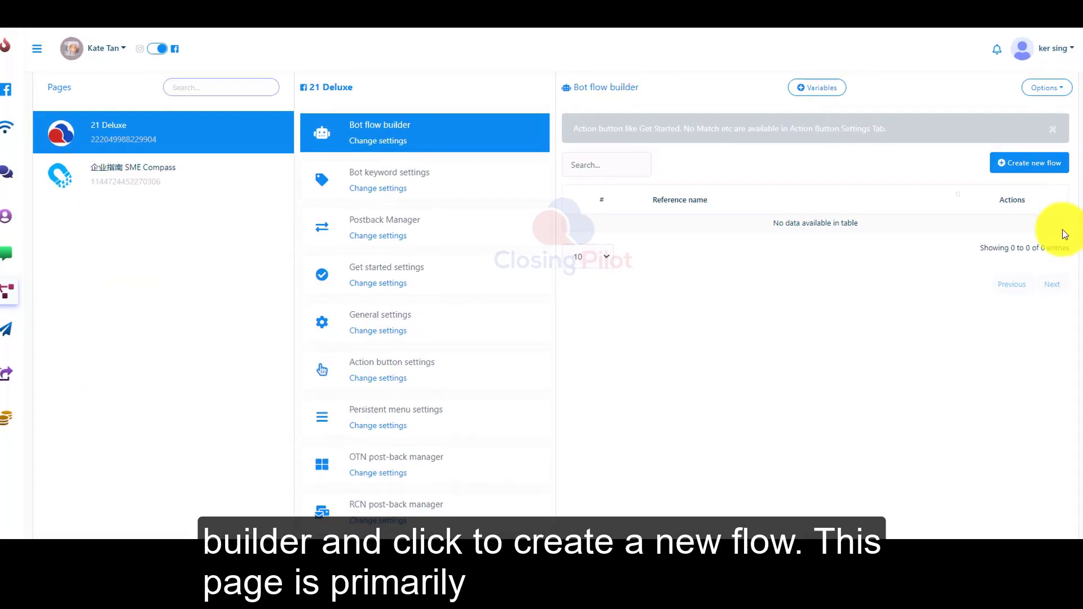
pyautogui.click(1030, 163)
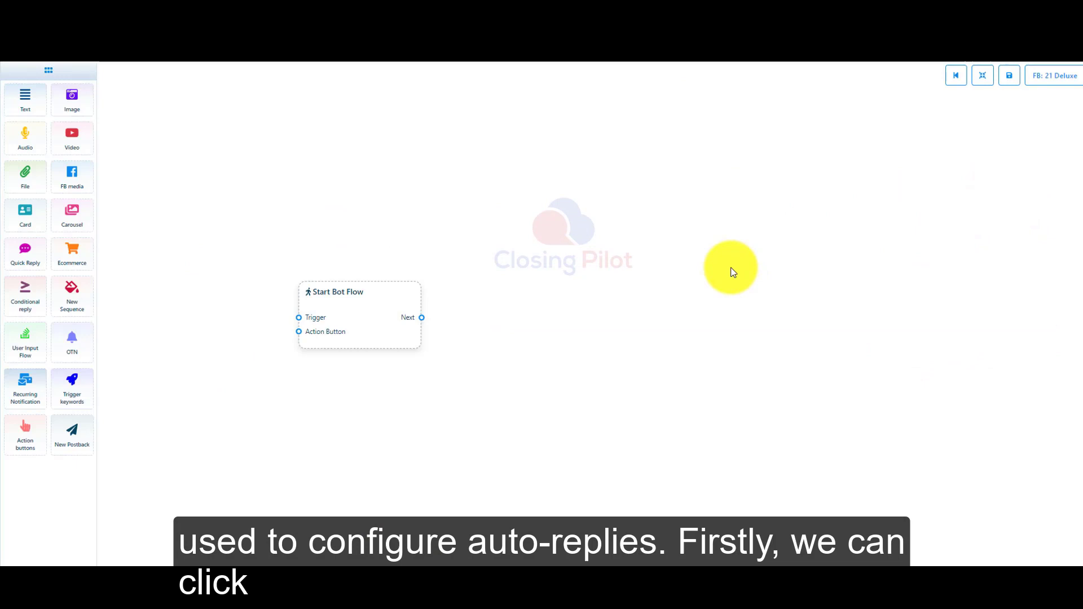
pyautogui.doubleClick(353, 319)
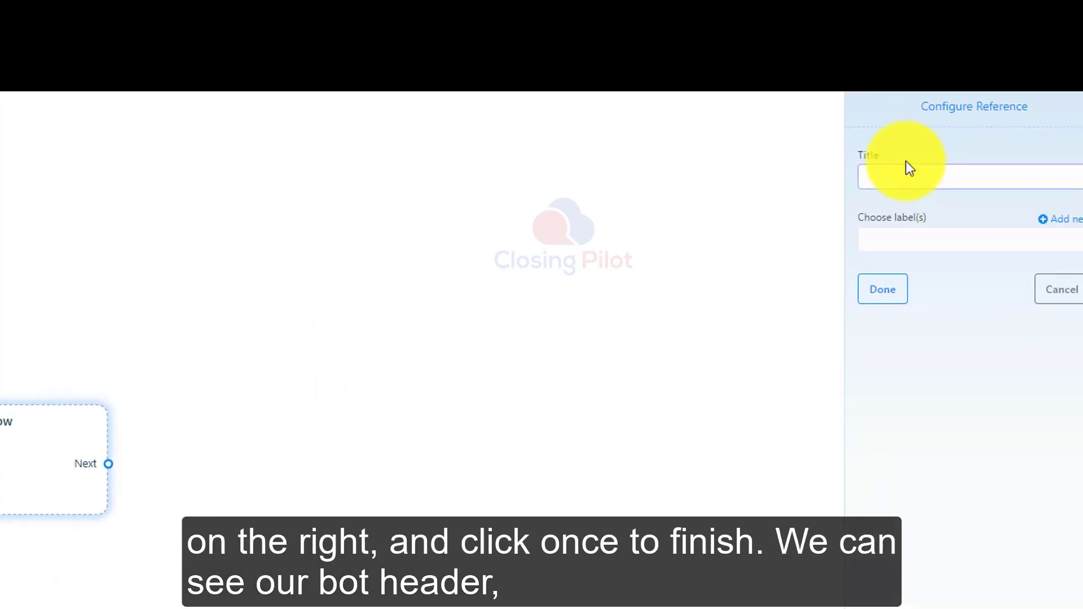
pyautogui.write('Introduction')
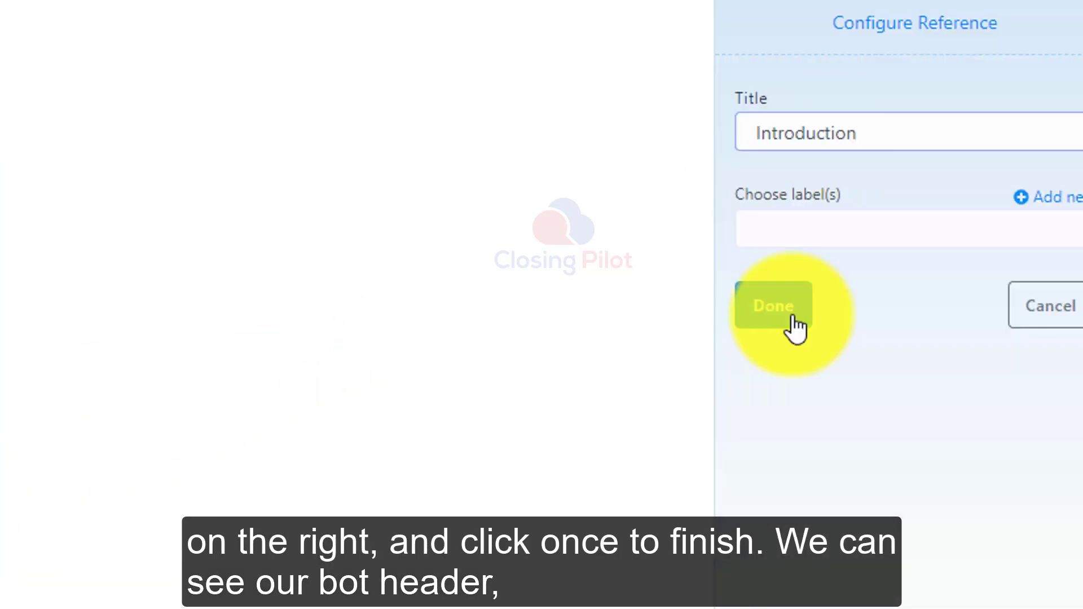
pyautogui.click(794, 321)
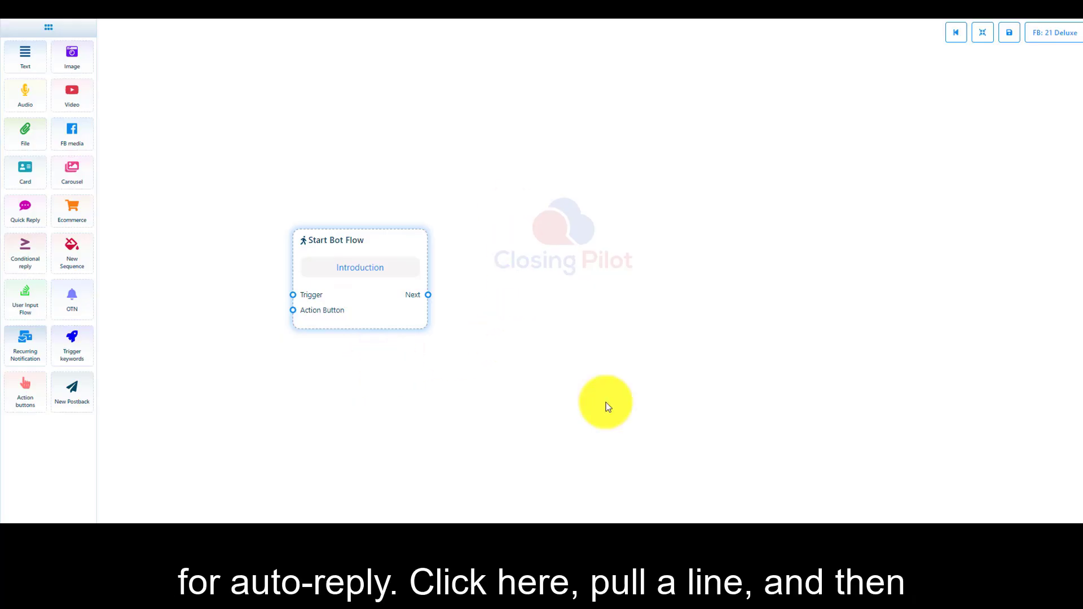
# - Connect a Text reply to the start block's Next output with the message "这里可以开始输入文字"
pyautogui.moveTo(363, 267); pyautogui.dragTo(418, 121)
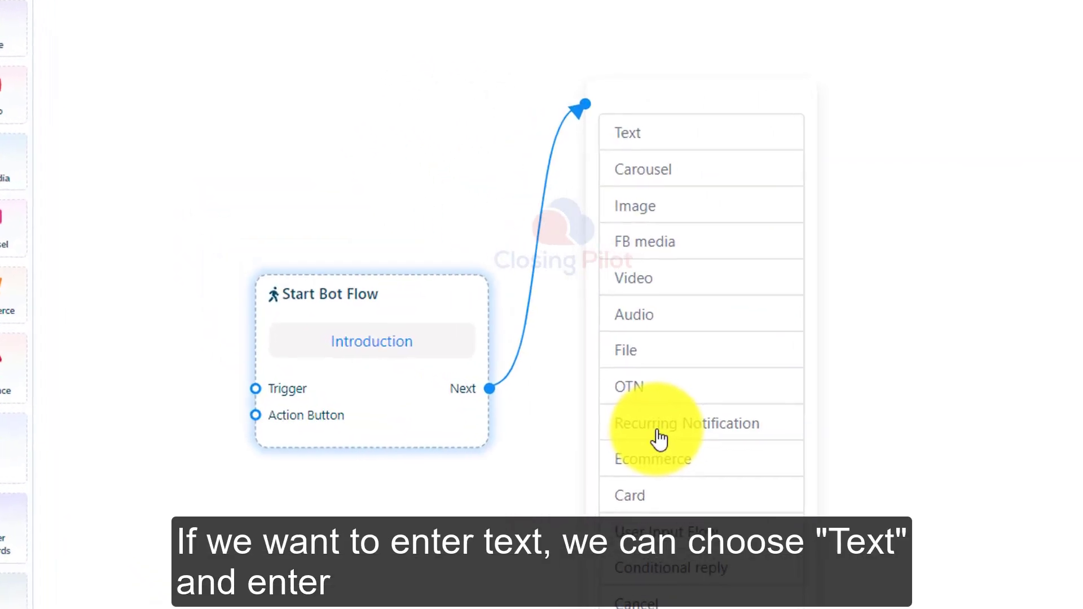
pyautogui.click(653, 141)
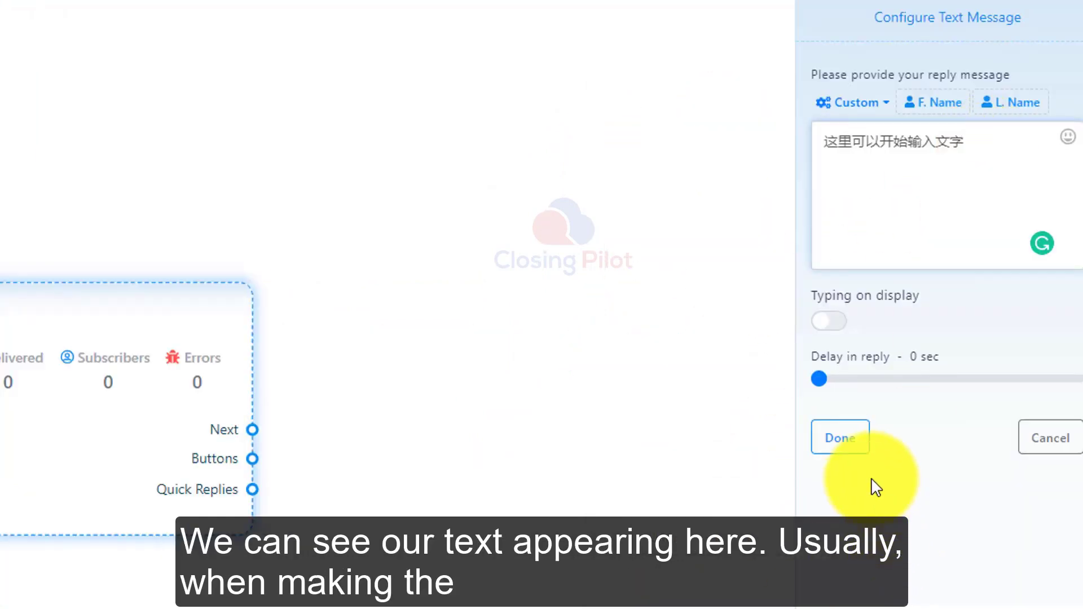
pyautogui.click(840, 437)
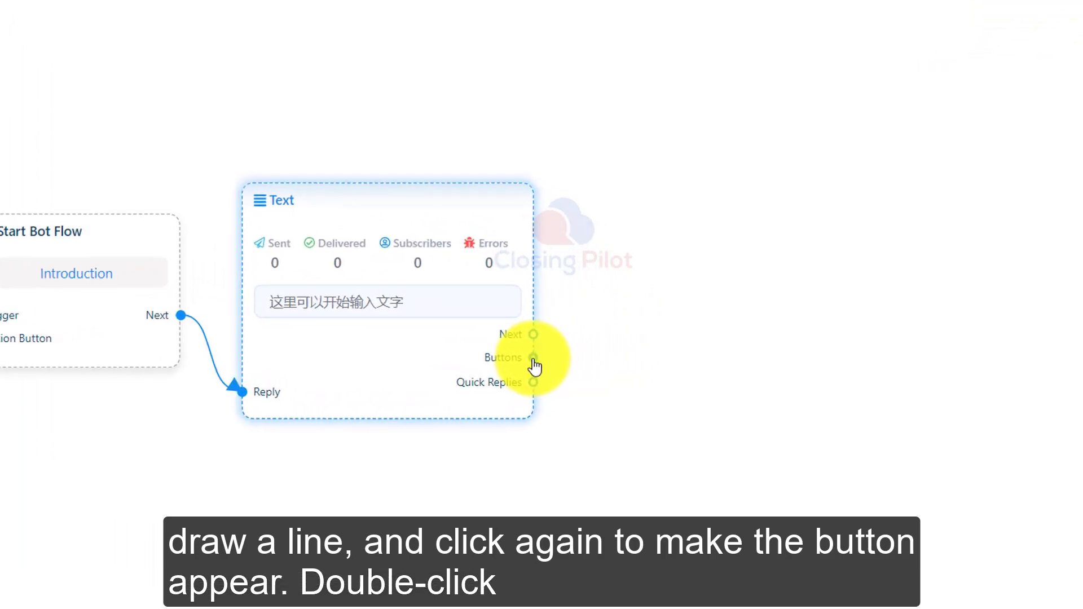
# - Add a button to the text message, labelled "点击这里" and with the type New postback
pyautogui.click(533, 359)
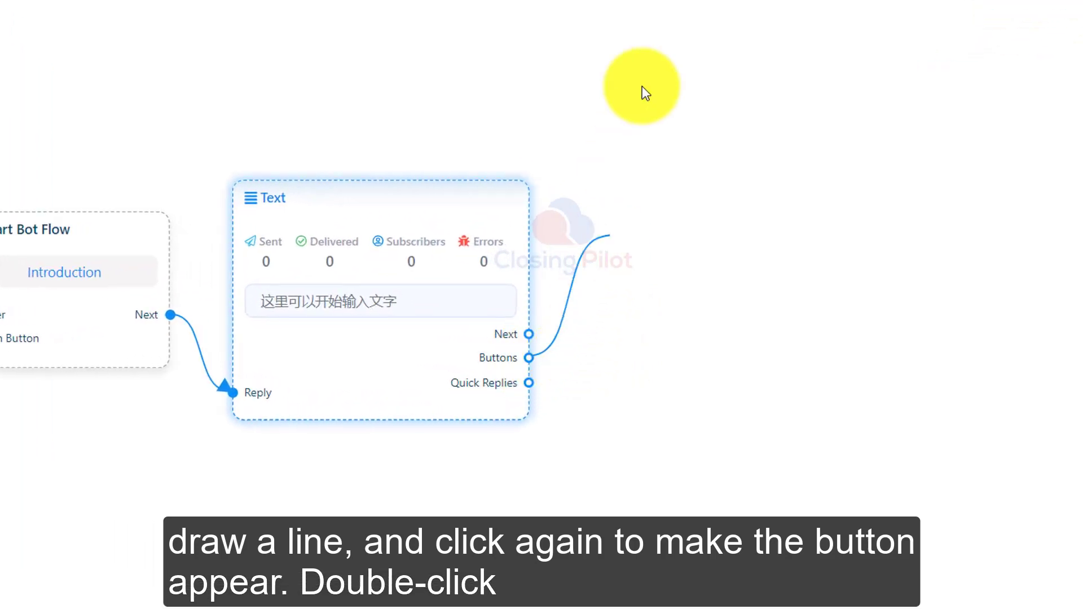
pyautogui.click(658, 26)
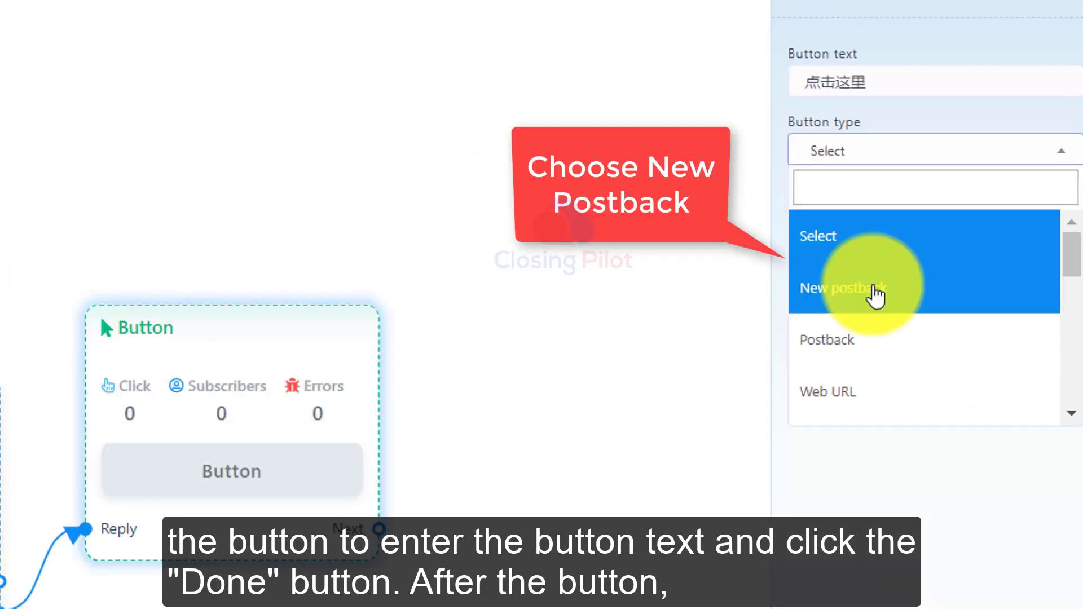
pyautogui.click(876, 293)
pyautogui.click(815, 215)
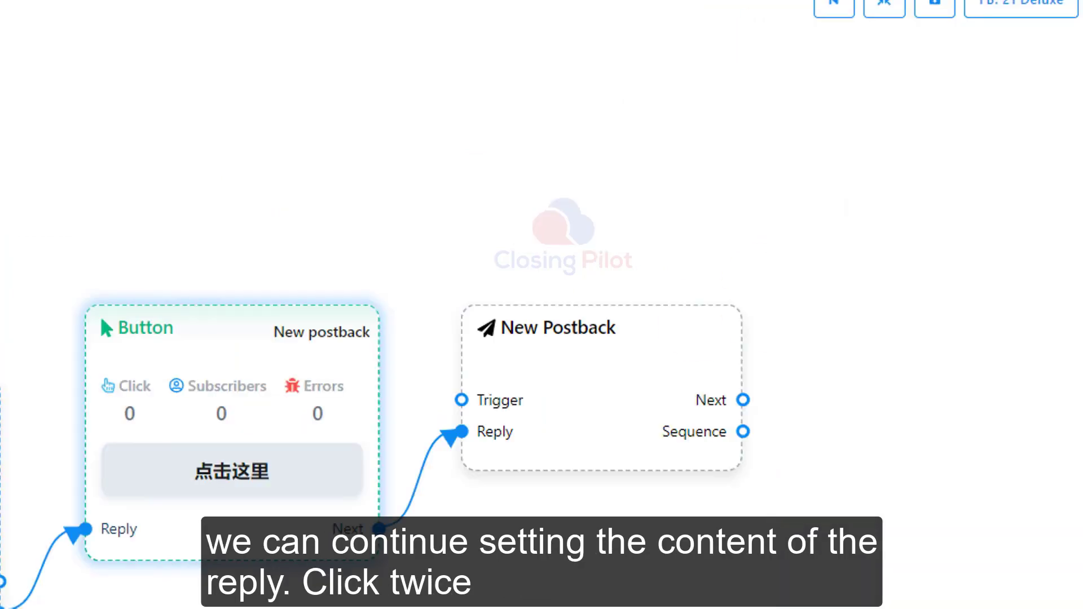
# - Title the new postback block following the button "Package Image"
pyautogui.doubleClick(561, 409)
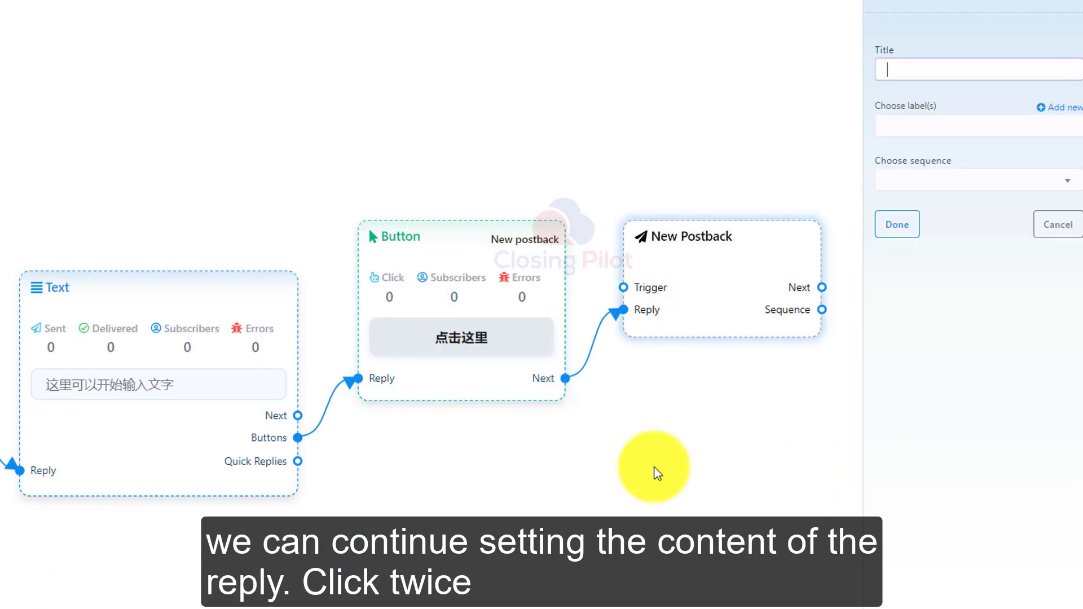
pyautogui.moveTo(753, 405); pyautogui.dragTo(423, 417)
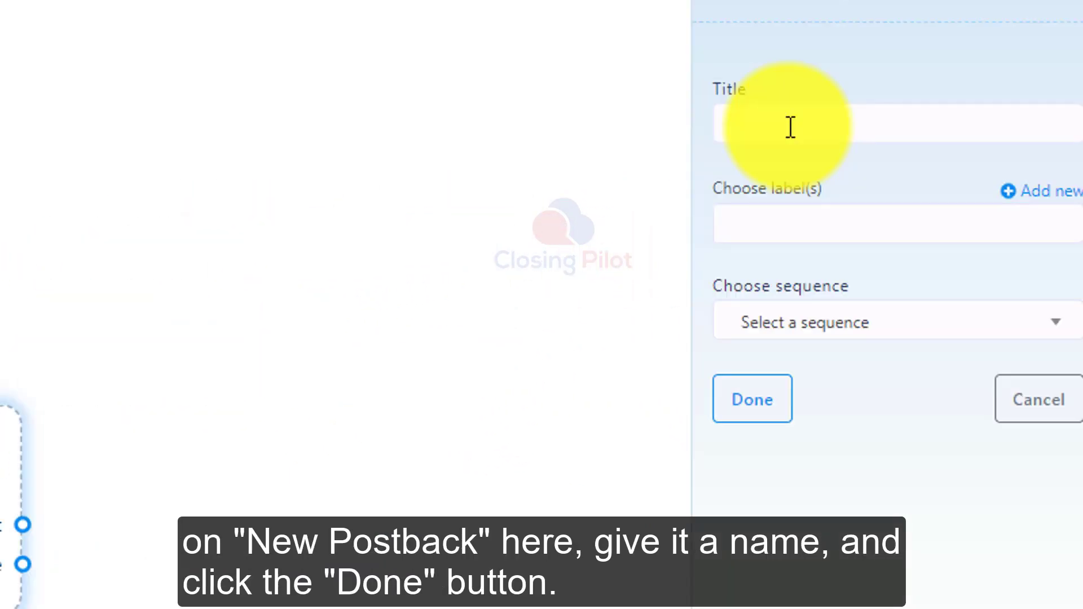
pyautogui.write('Package Image')
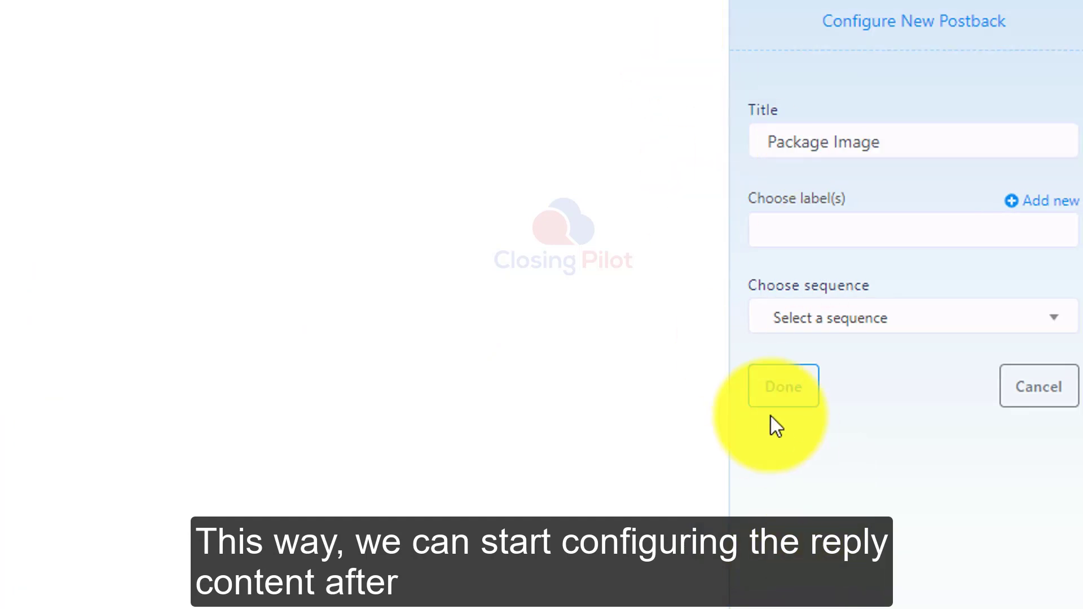
pyautogui.click(738, 408)
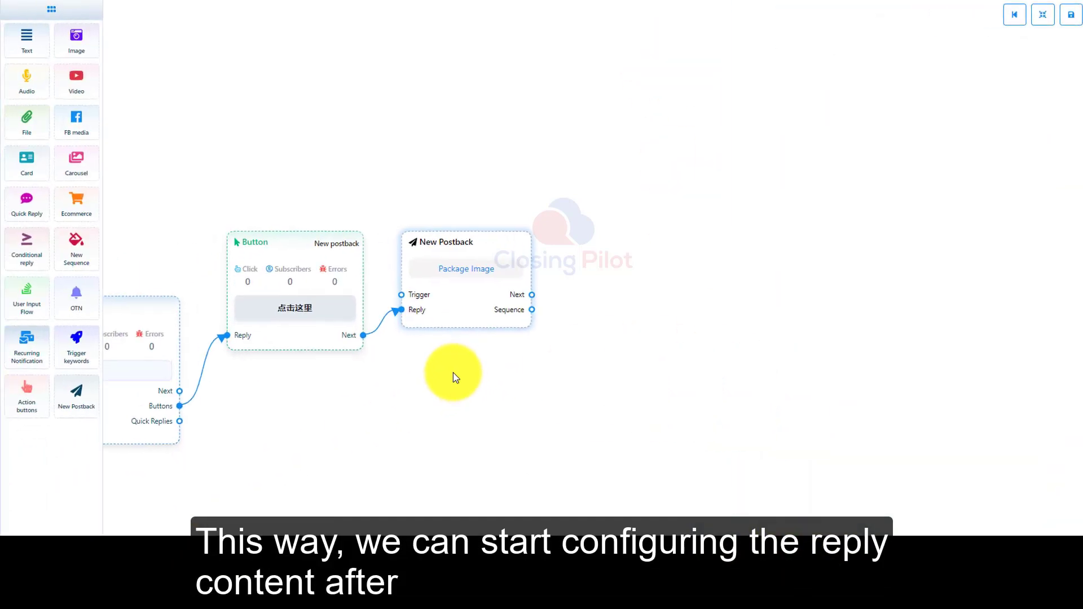
# - Connect an Image reply to the Next output of the Package Image postback
pyautogui.moveTo(434, 370); pyautogui.dragTo(572, 368)
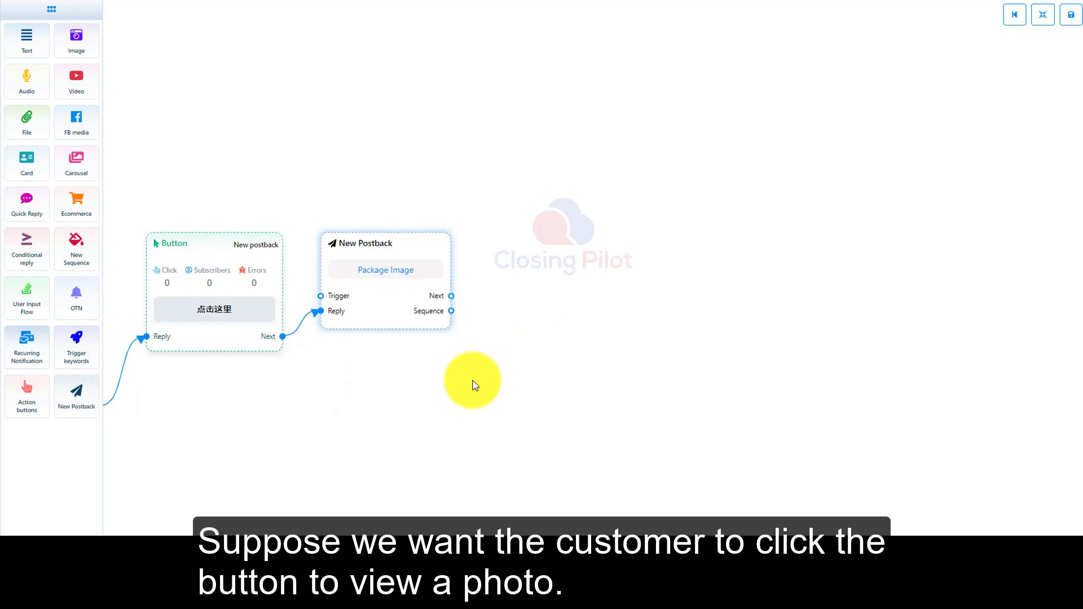
pyautogui.moveTo(451, 296); pyautogui.dragTo(535, 286)
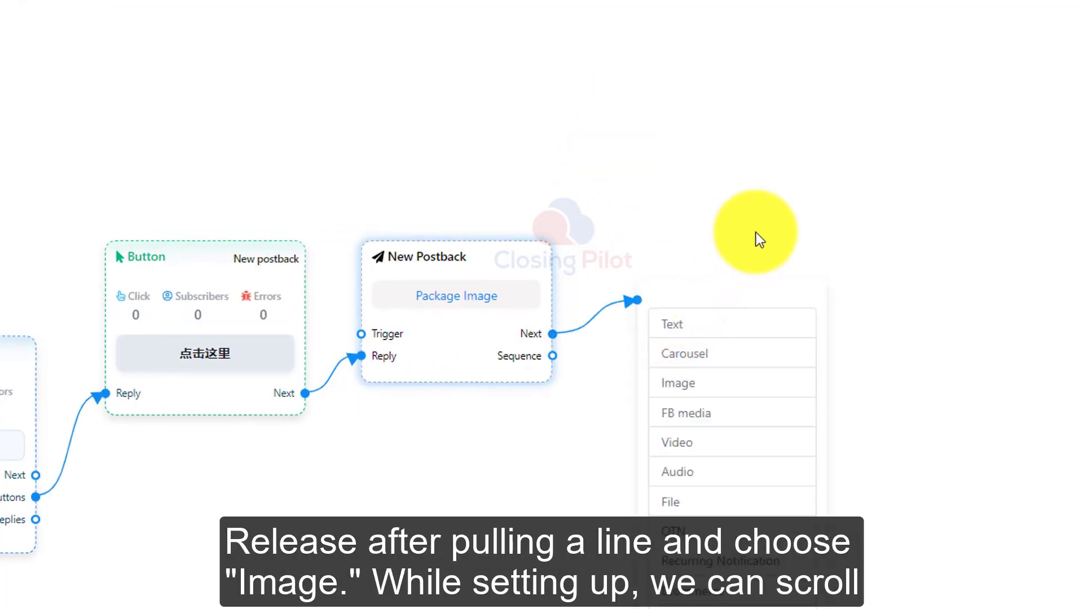
pyautogui.click(678, 382)
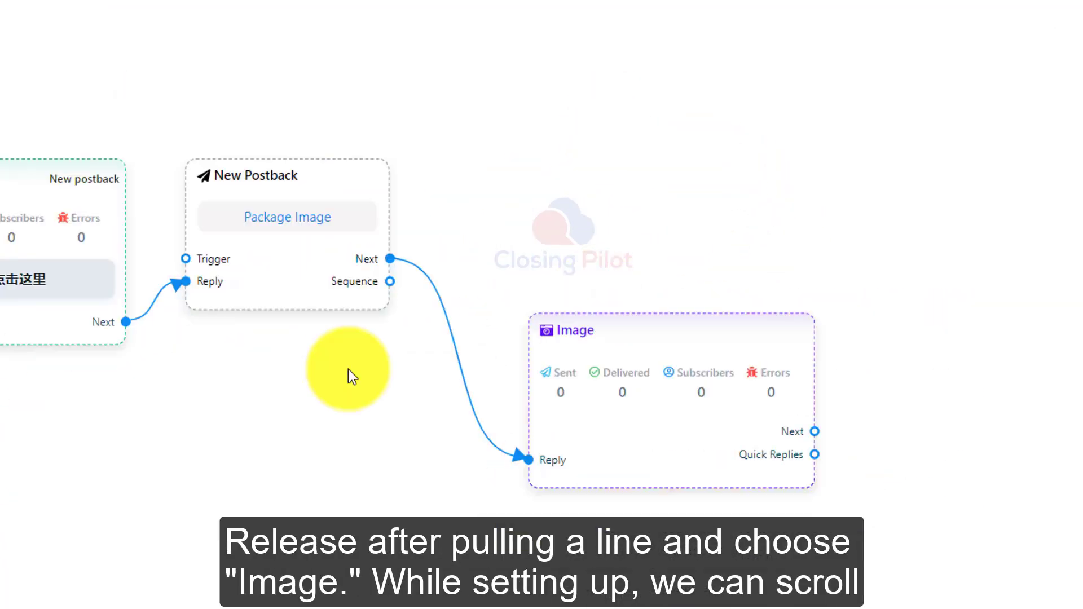
# - Upload the "Important Announcement" picture from the computer as the Image block's reply image
pyautogui.scroll(-3, 300, 391)
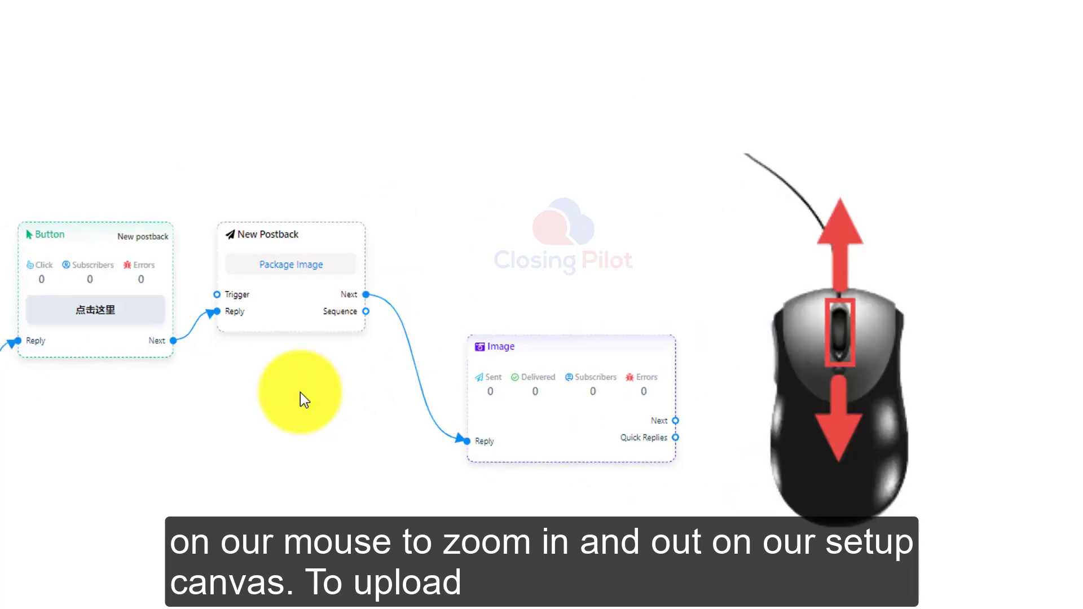
pyautogui.scroll(-2, 300, 392)
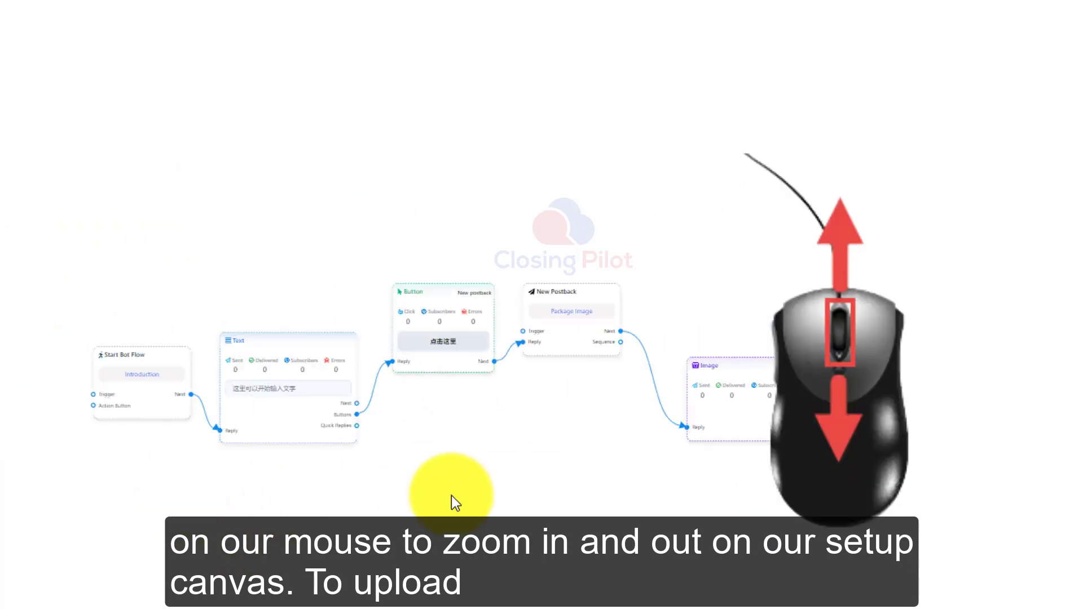
pyautogui.scroll(4, 451, 495)
pyautogui.moveTo(687, 297); pyautogui.dragTo(407, 430)
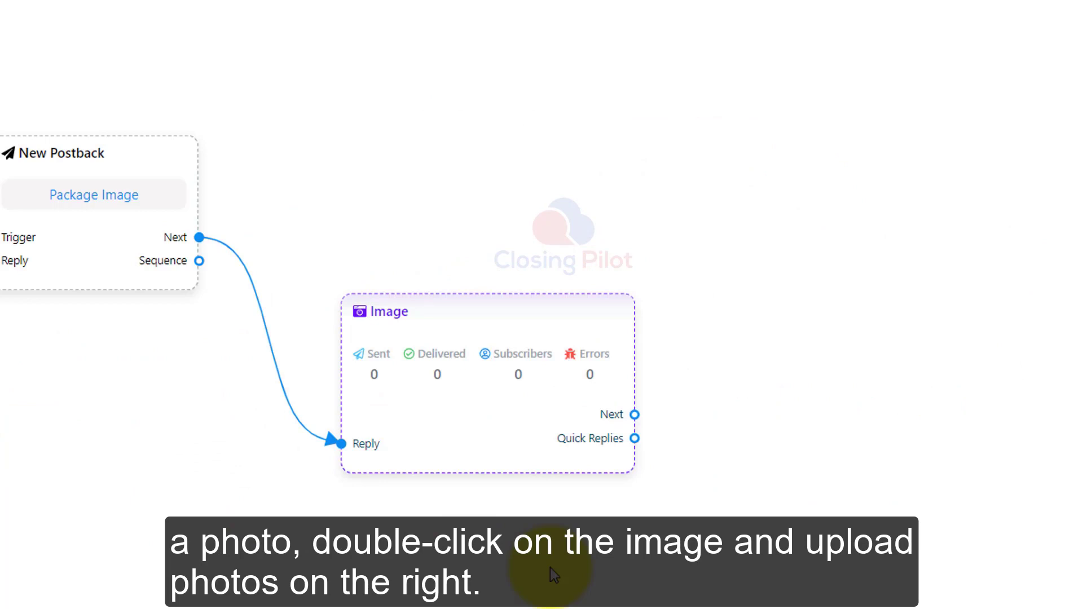
pyautogui.doubleClick(444, 402)
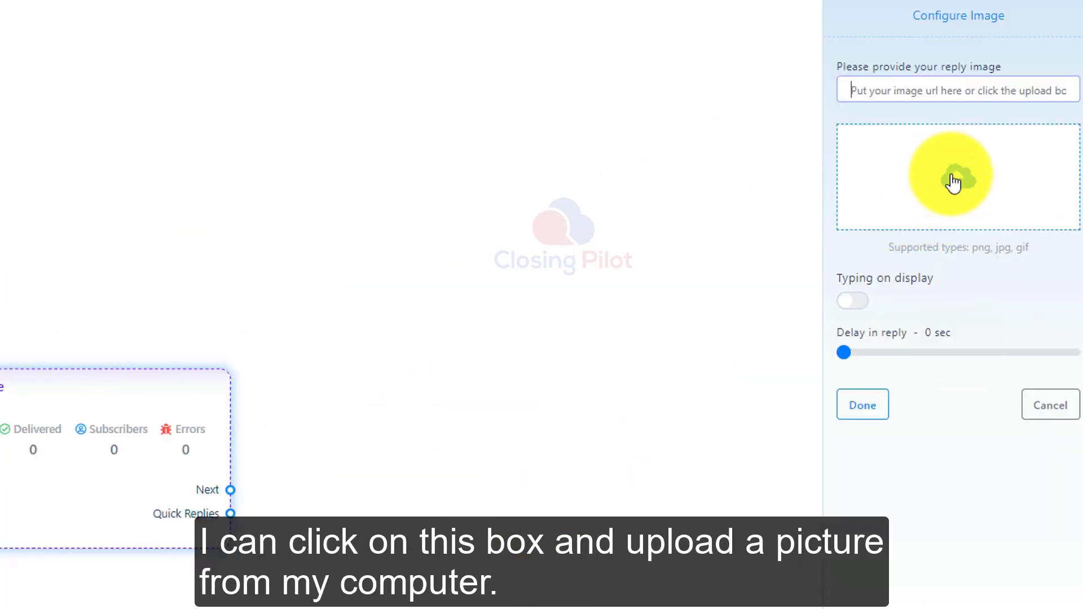
pyautogui.click(953, 197)
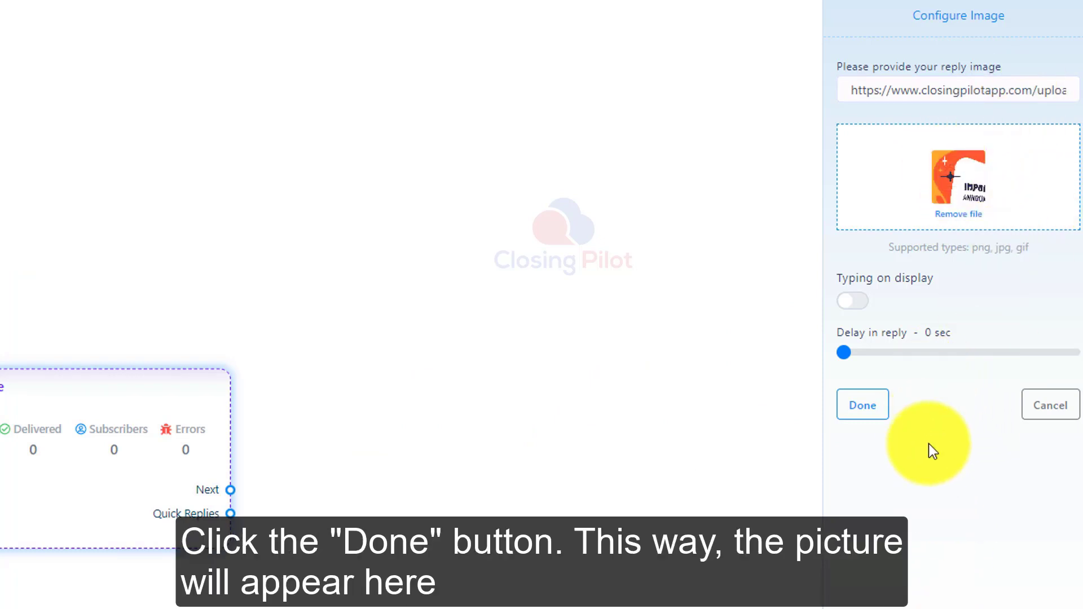
pyautogui.click(863, 405)
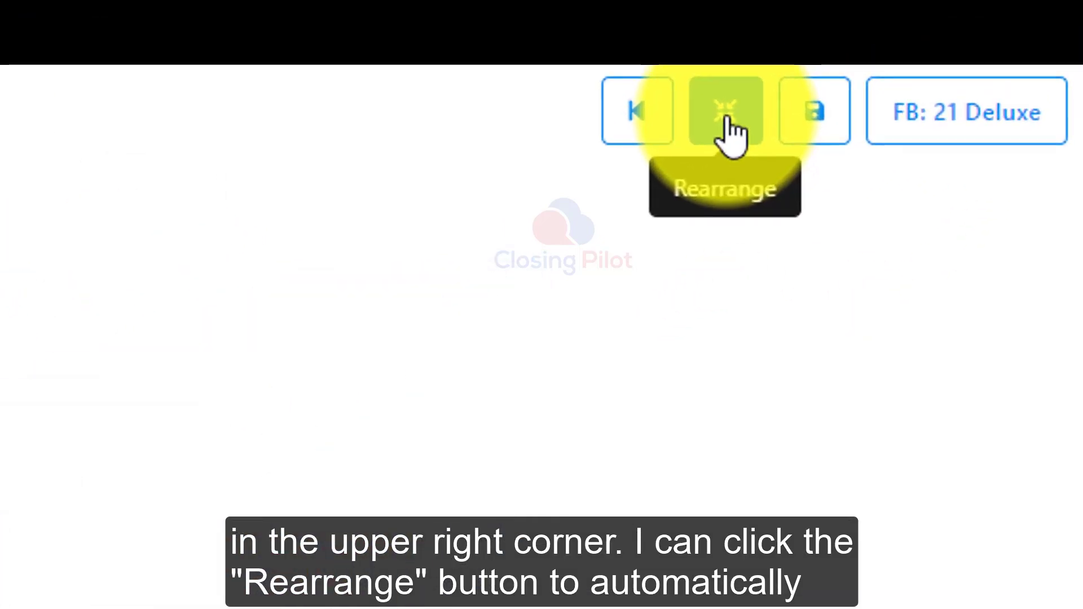
# - Rearrange the flow's blocks automatically into a tidy layout
pyautogui.click(726, 119)
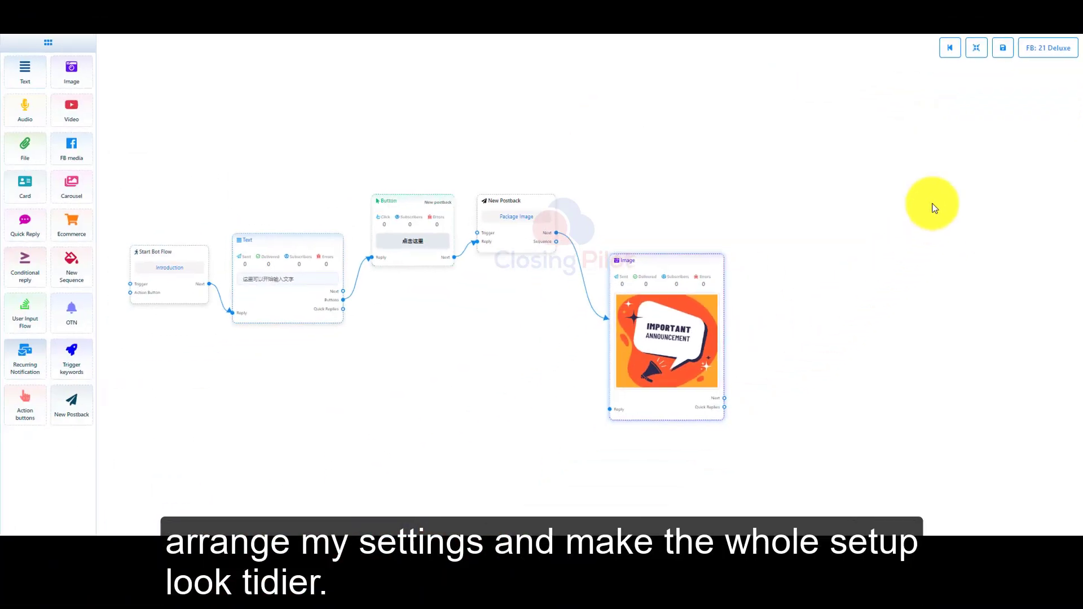
pyautogui.click(977, 49)
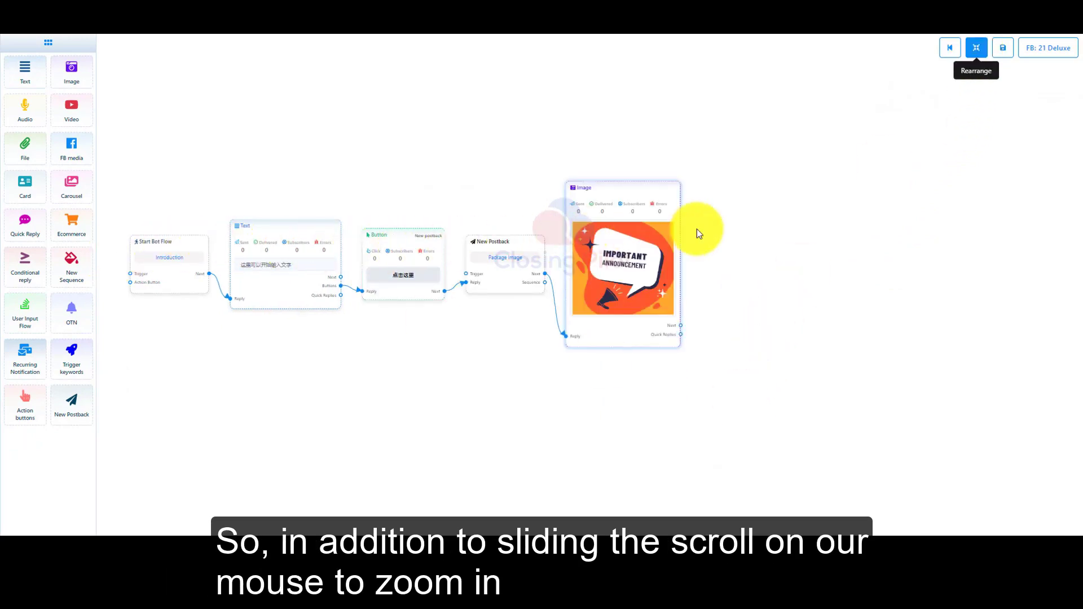
# - Look over the whole flow on the canvas, from the start block to the Image block
pyautogui.scroll(4, 702, 237)
pyautogui.scroll(-2, 680, 285)
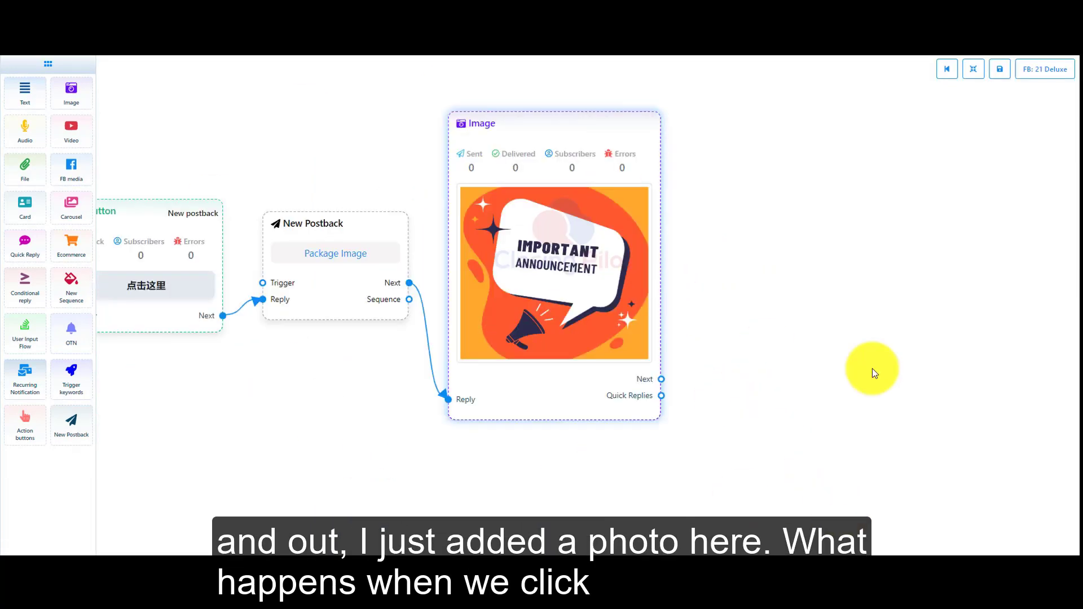
pyautogui.scroll(-4, 820, 336)
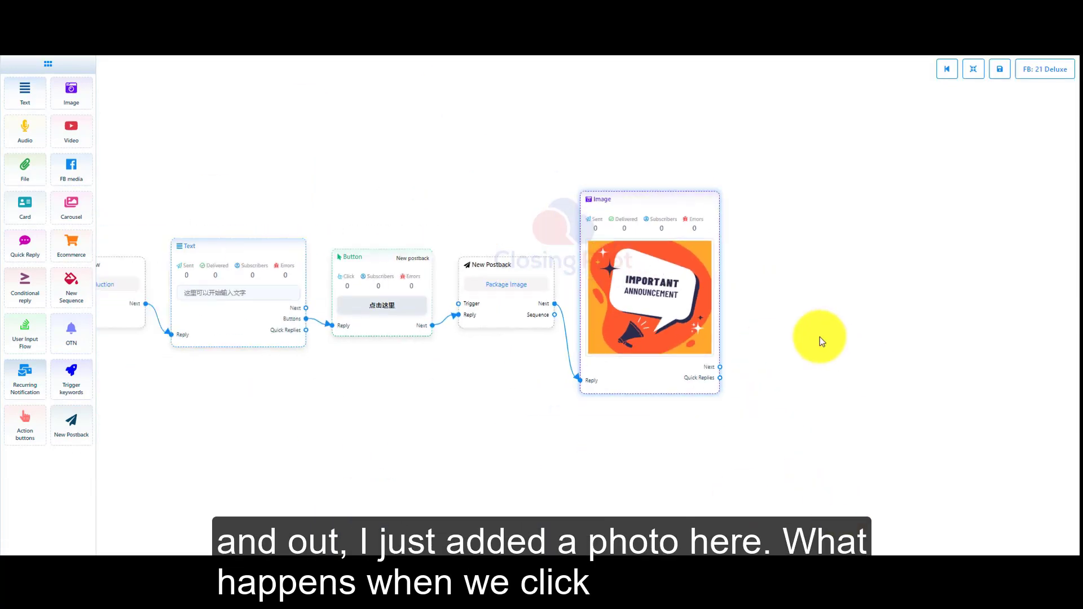
pyautogui.scroll(4, 820, 336)
pyautogui.scroll(1, 820, 336)
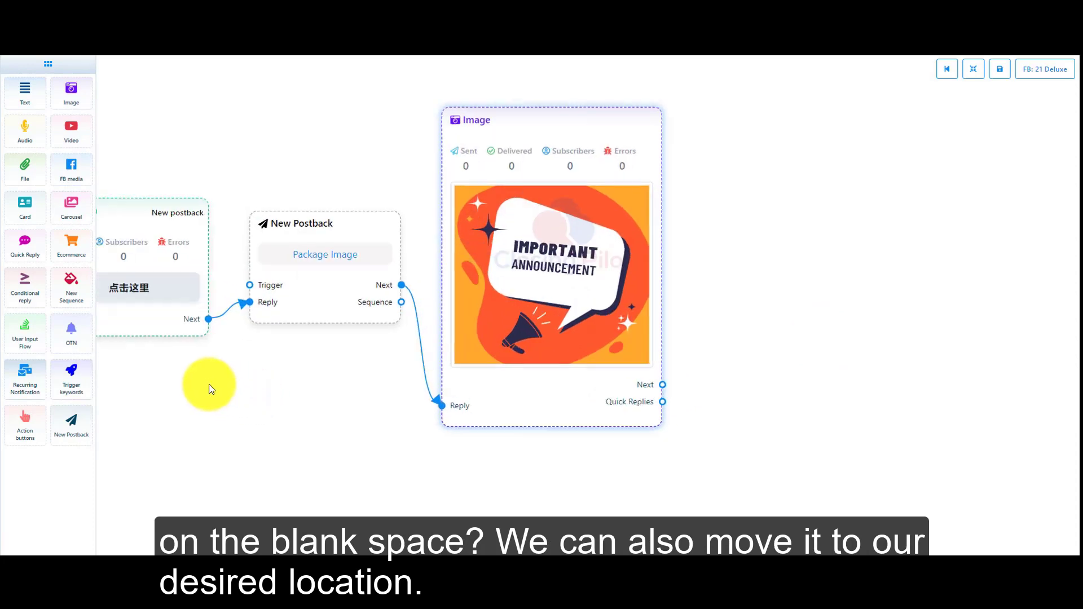
pyautogui.moveTo(210, 387); pyautogui.dragTo(465, 409)
pyautogui.moveTo(287, 404); pyautogui.dragTo(551, 436)
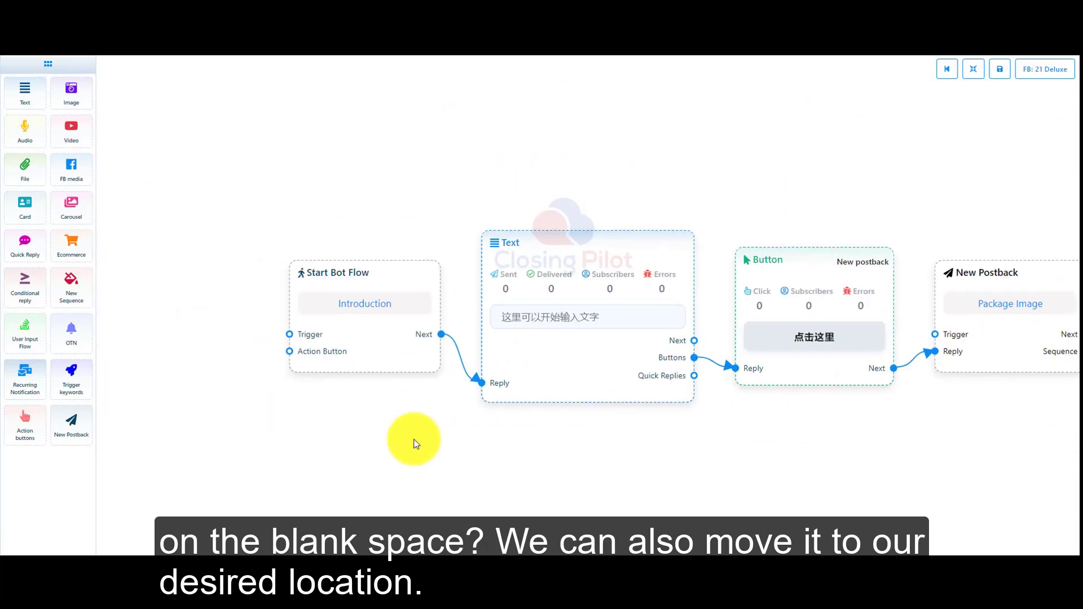
pyautogui.moveTo(661, 443); pyautogui.dragTo(254, 370)
pyautogui.moveTo(631, 436); pyautogui.dragTo(408, 442)
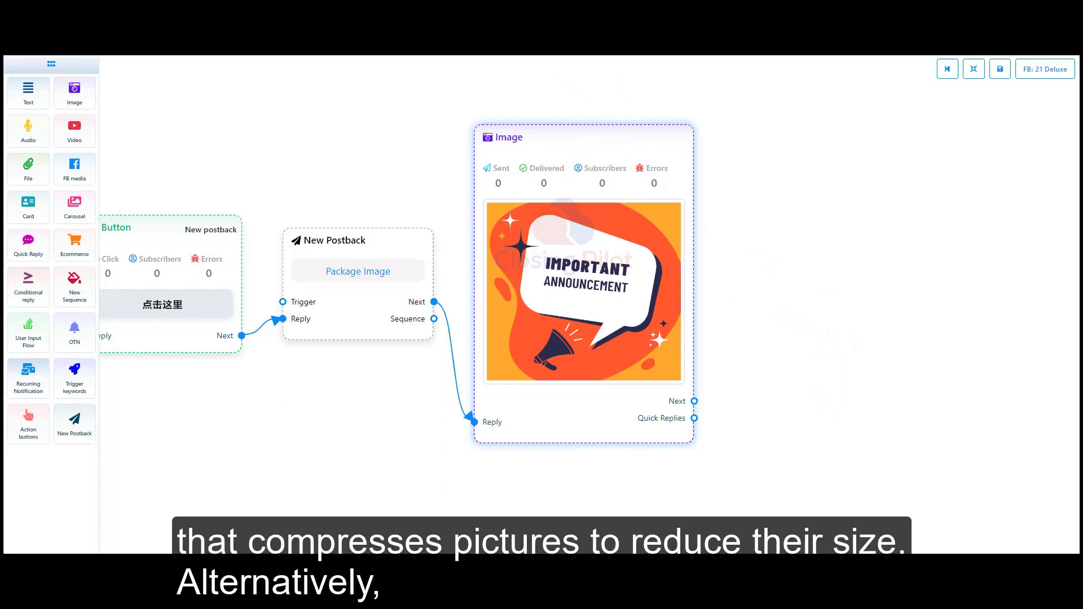
# - Clone the Image block with the "Important Announcement" picture
pyautogui.click(582, 11)
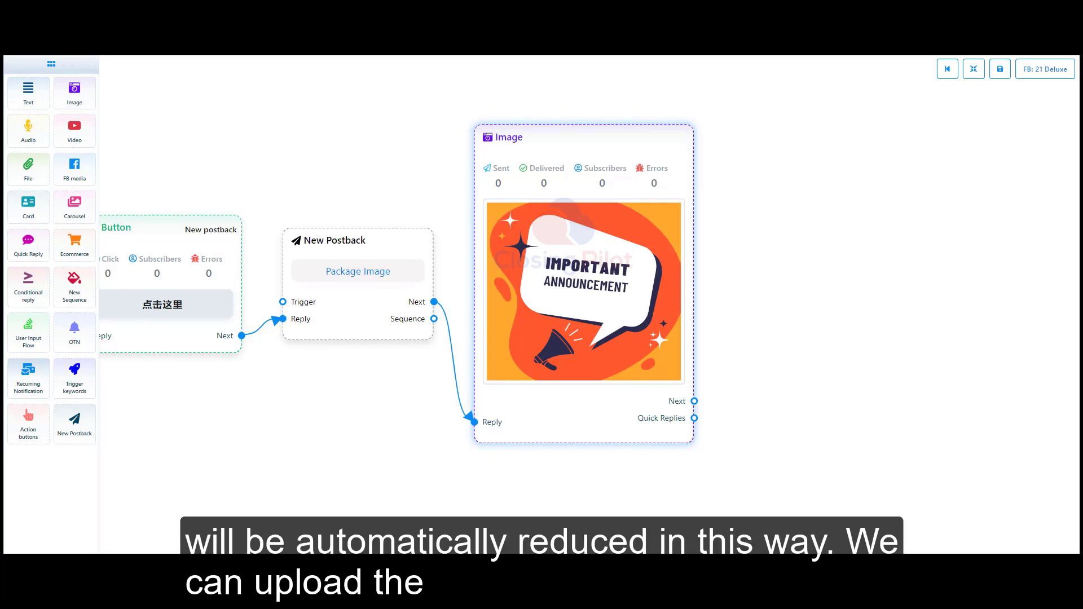
pyautogui.doubleClick(583, 433)
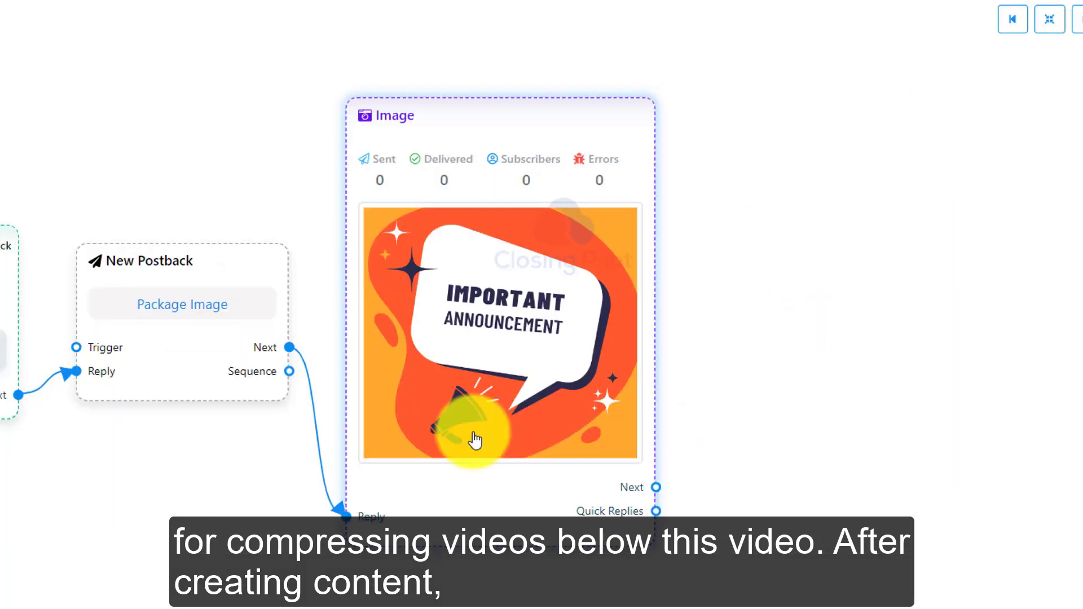
pyautogui.rightClick(471, 281)
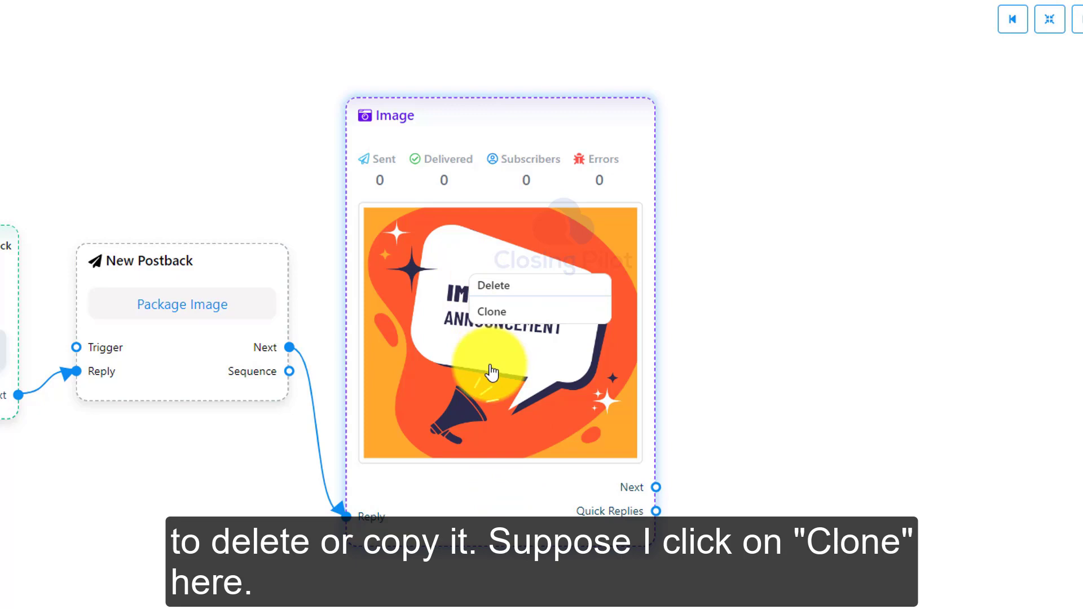
pyautogui.click(497, 312)
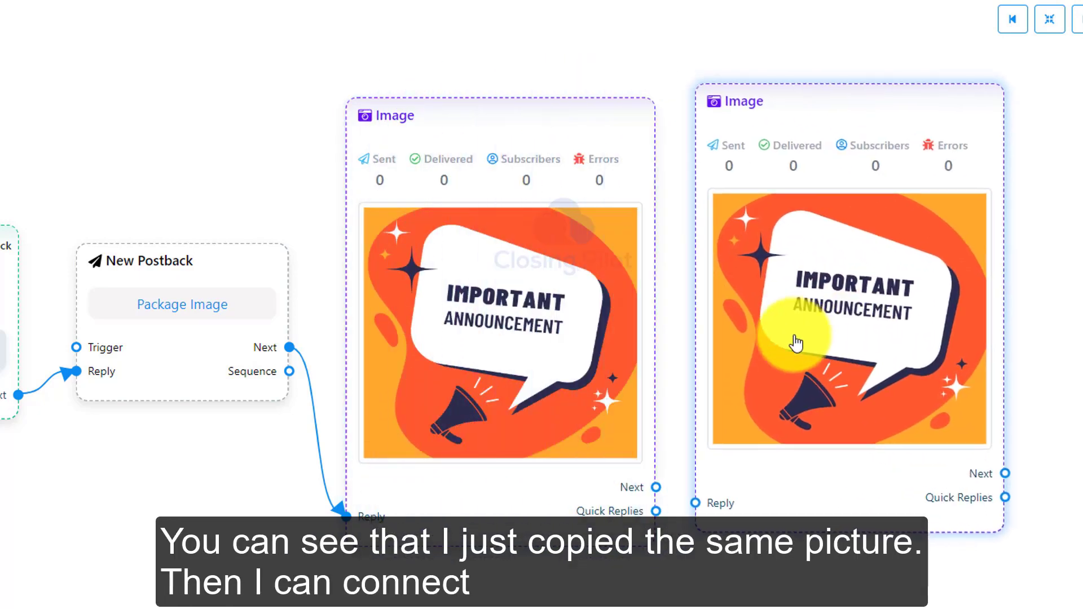
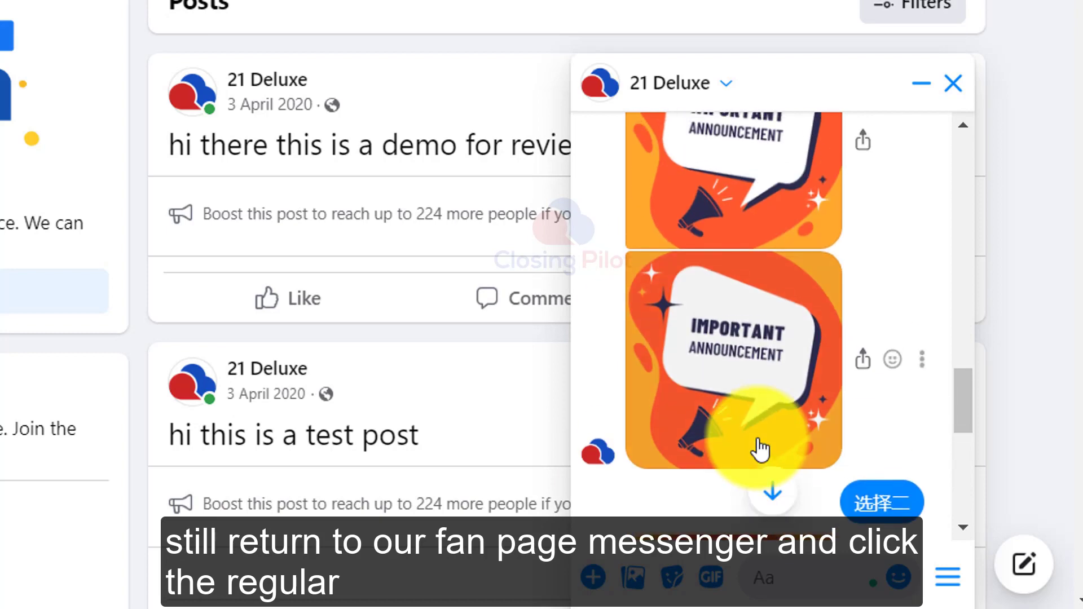
pyautogui.scroll(-4, 757, 437)
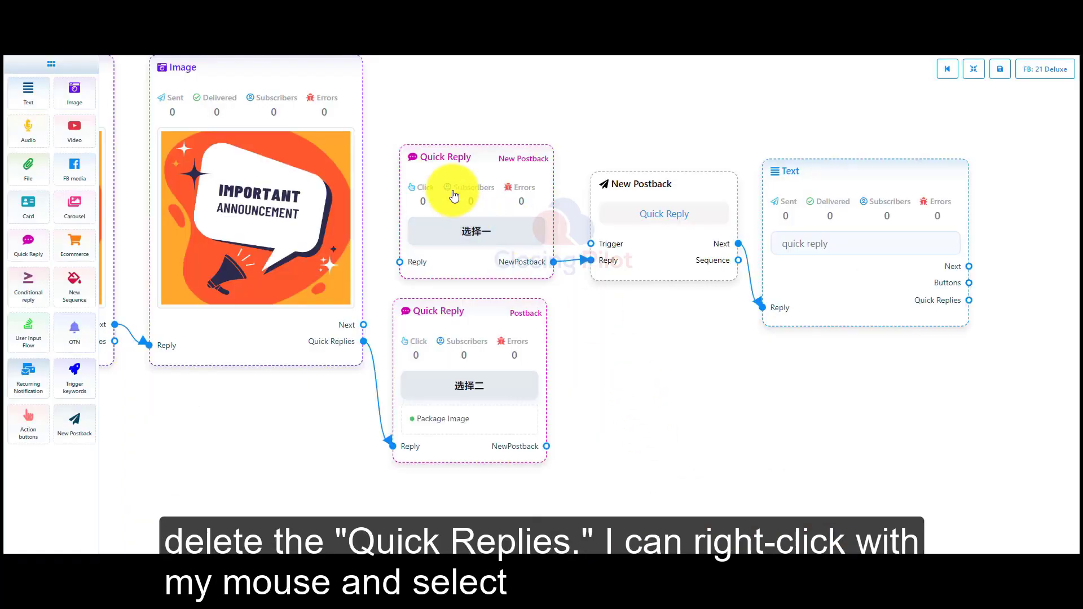
# - Delete both Quick Reply blocks, the Quick Reply postback and its "quick reply" Text block from the flow
pyautogui.rightClick(449, 162)
pyautogui.click(456, 170)
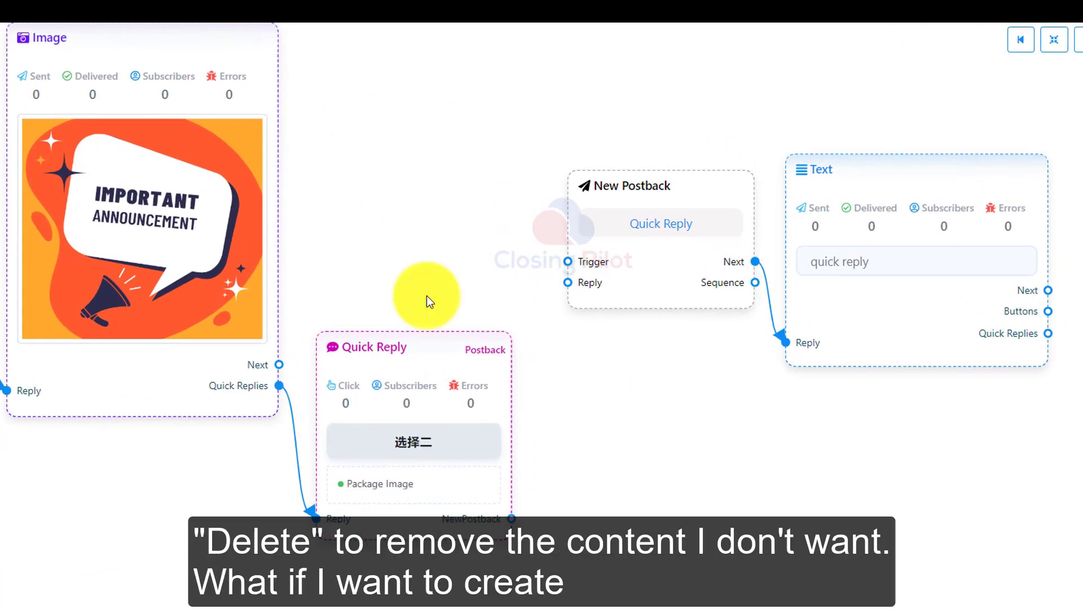
pyautogui.rightClick(396, 371)
pyautogui.click(410, 379)
pyautogui.rightClick(611, 187)
pyautogui.click(626, 196)
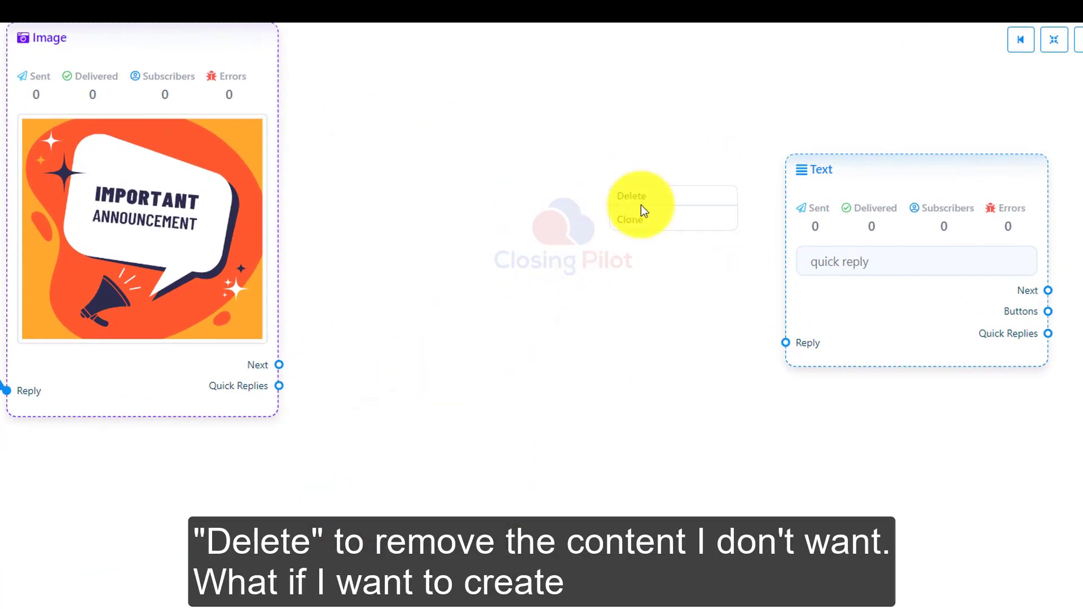
pyautogui.rightClick(875, 181)
pyautogui.click(894, 190)
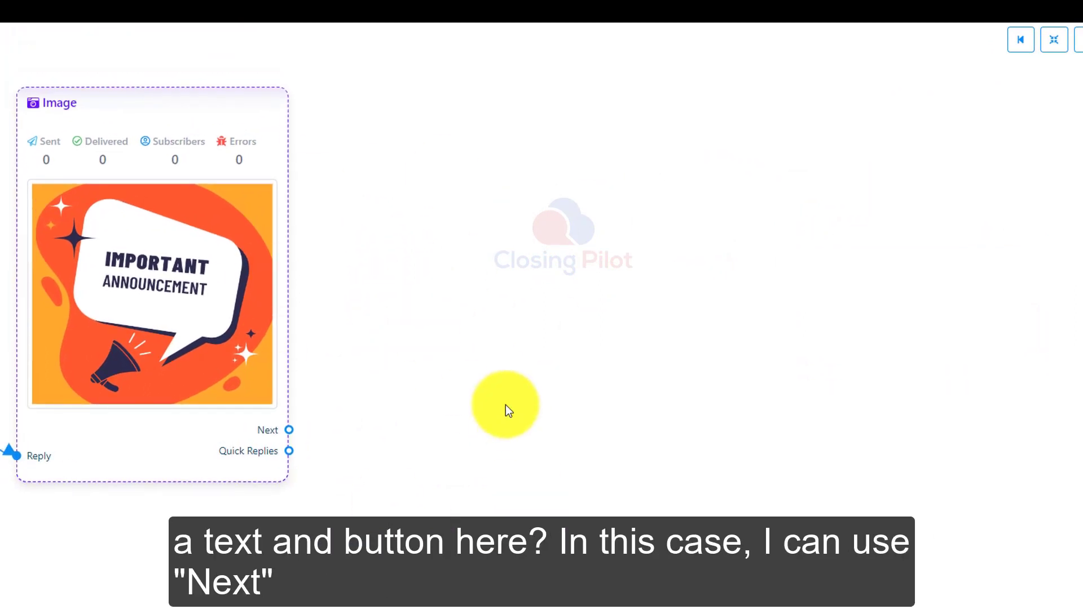
# - Connect a Text reply to the Next output of the last Image block and place it beside the image
pyautogui.moveTo(288, 430); pyautogui.dragTo(370, 116)
pyautogui.click(416, 160)
pyautogui.moveTo(513, 295); pyautogui.dragTo(418, 363)
pyautogui.moveTo(641, 413); pyautogui.dragTo(476, 443)
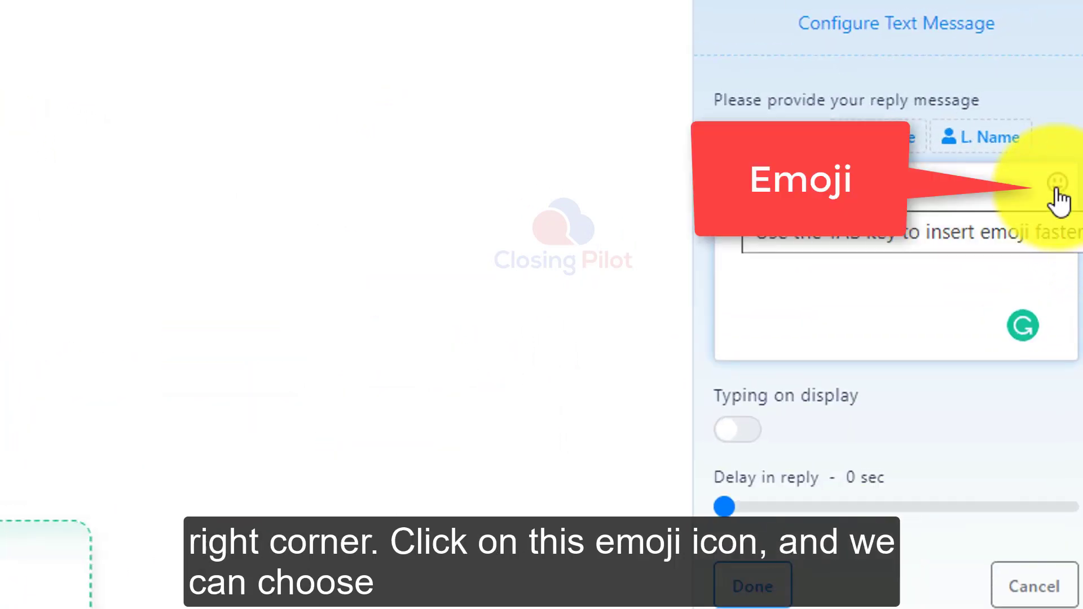
# - Write the reply message "输入文字 😇 名字：" in the Text block, ending with the #LEAD_USER_FIRST_NAME# variable
pyautogui.click(1054, 189)
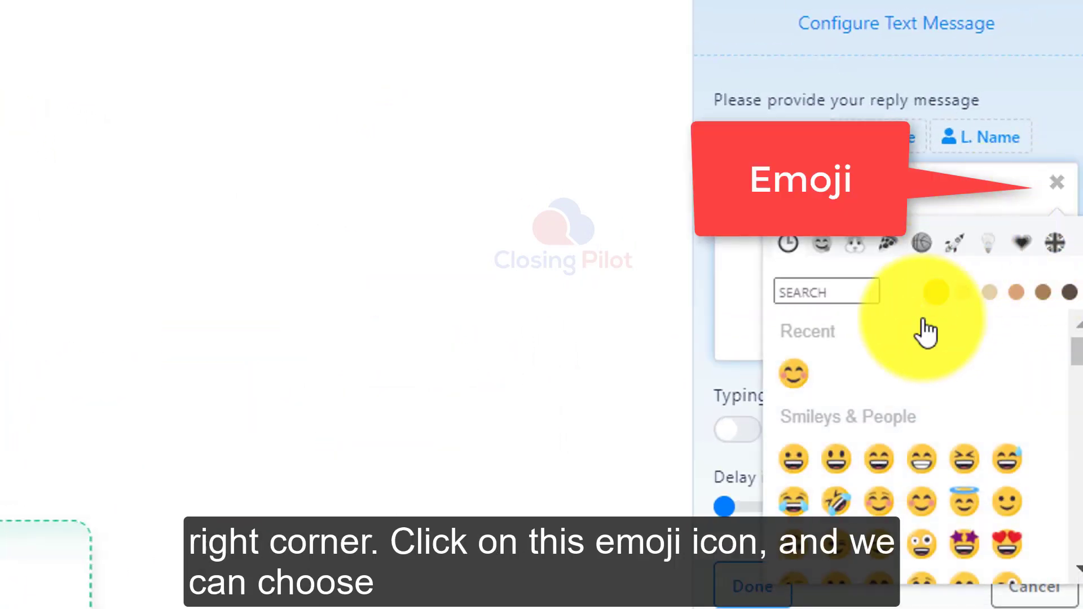
pyautogui.scroll(-1, 928, 525)
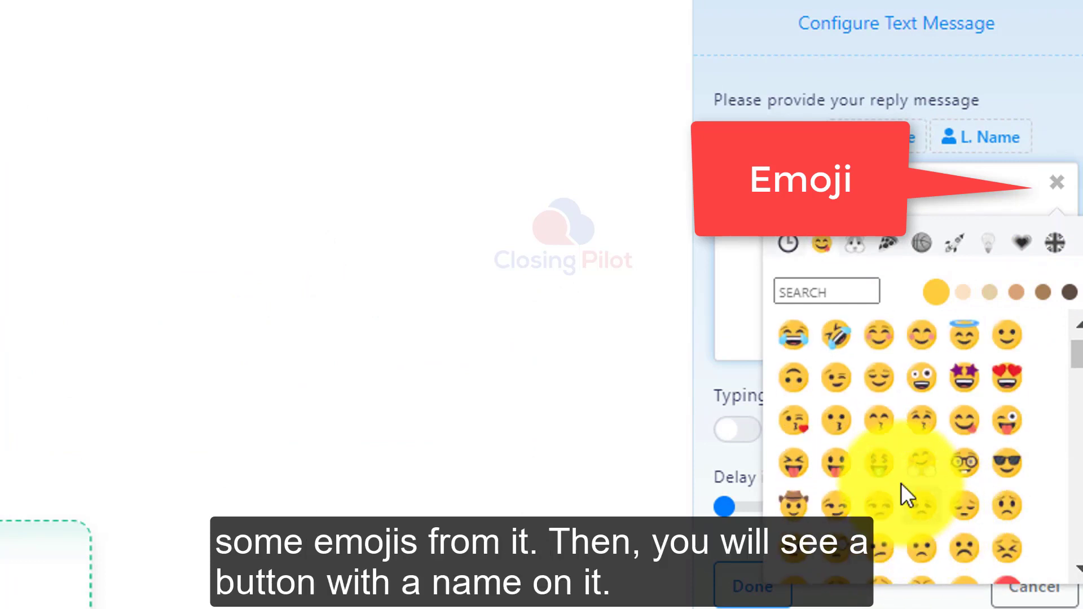
pyautogui.scroll(1, 919, 502)
pyautogui.click(961, 510)
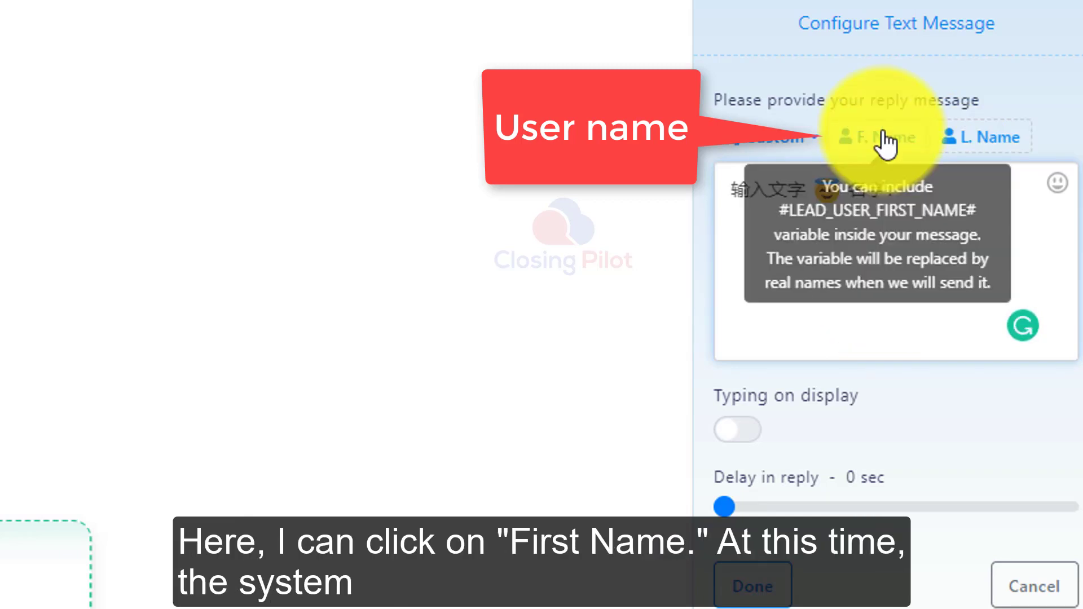
pyautogui.click(881, 138)
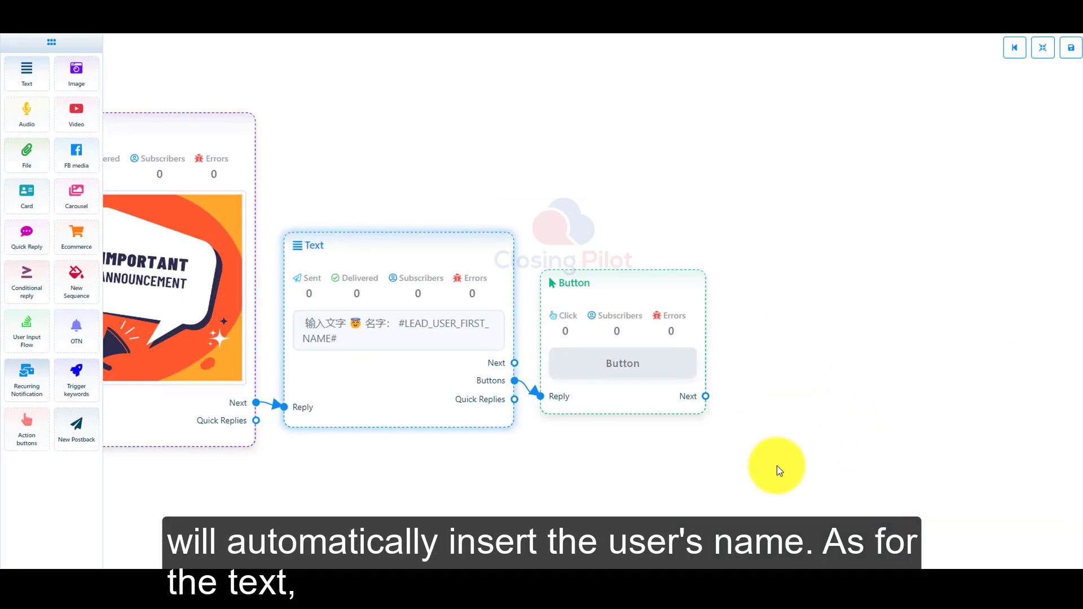
# - Add a second and a third button to the Text block's Buttons output, stacking the Button blocks beside it
pyautogui.moveTo(636, 411); pyautogui.dragTo(620, 288)
pyautogui.moveTo(671, 378); pyautogui.dragTo(641, 282)
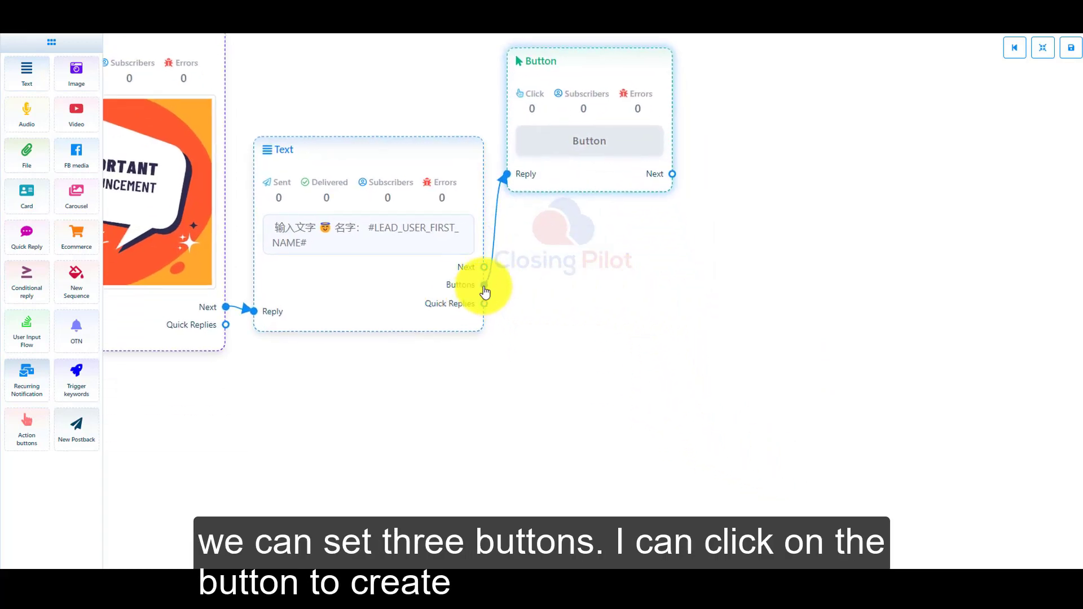
pyautogui.moveTo(484, 285); pyautogui.dragTo(507, 375)
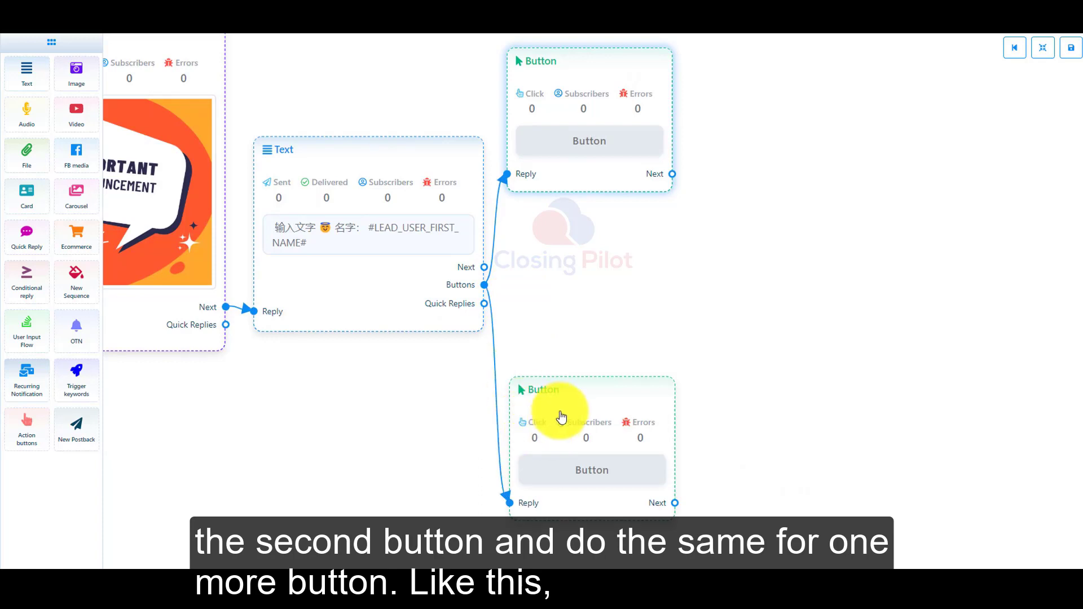
pyautogui.moveTo(556, 414); pyautogui.dragTo(575, 259)
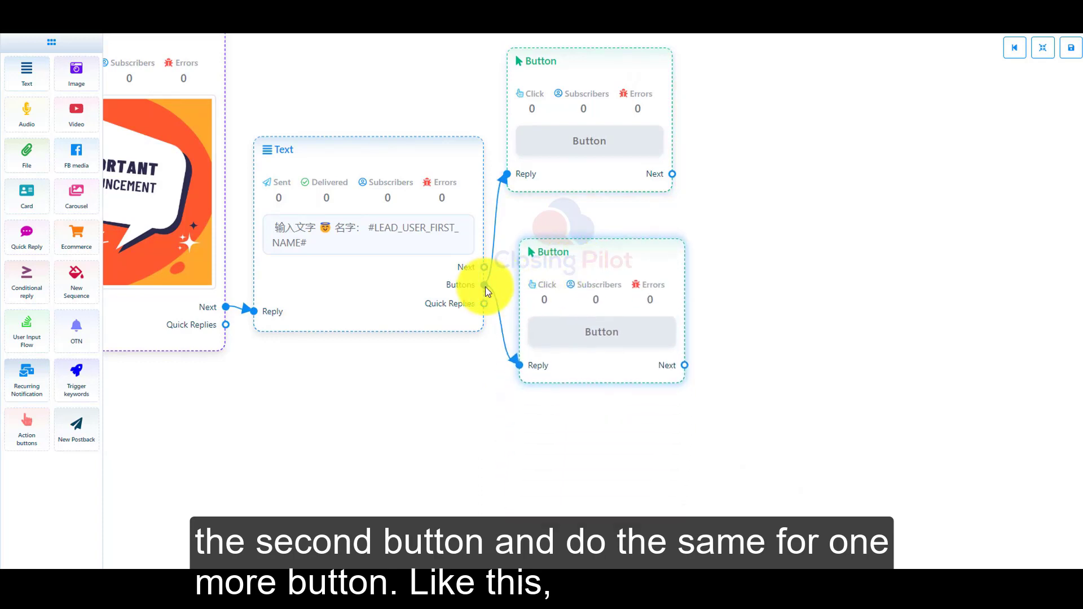
pyautogui.moveTo(485, 286); pyautogui.dragTo(516, 454)
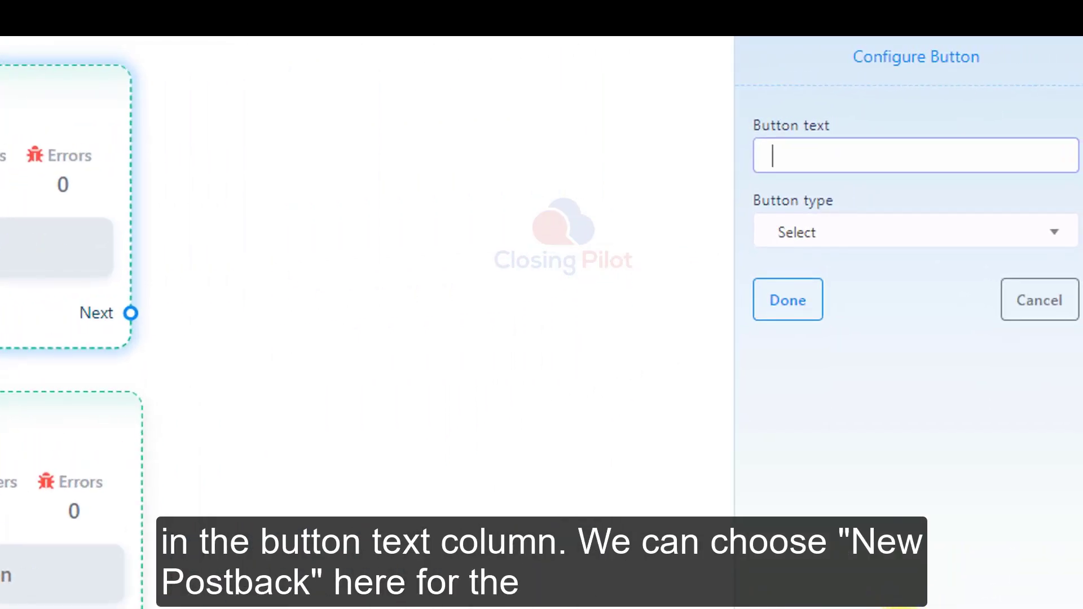
# - Set the first button's text to "Button 1" and its type to New postback
pyautogui.write('Button 1')
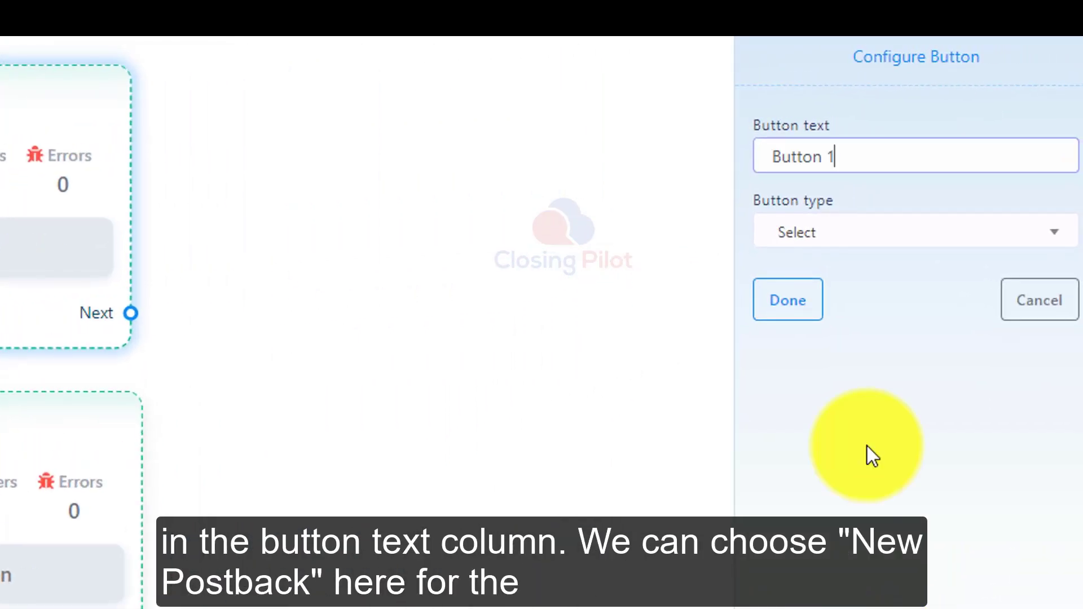
pyautogui.click(853, 240)
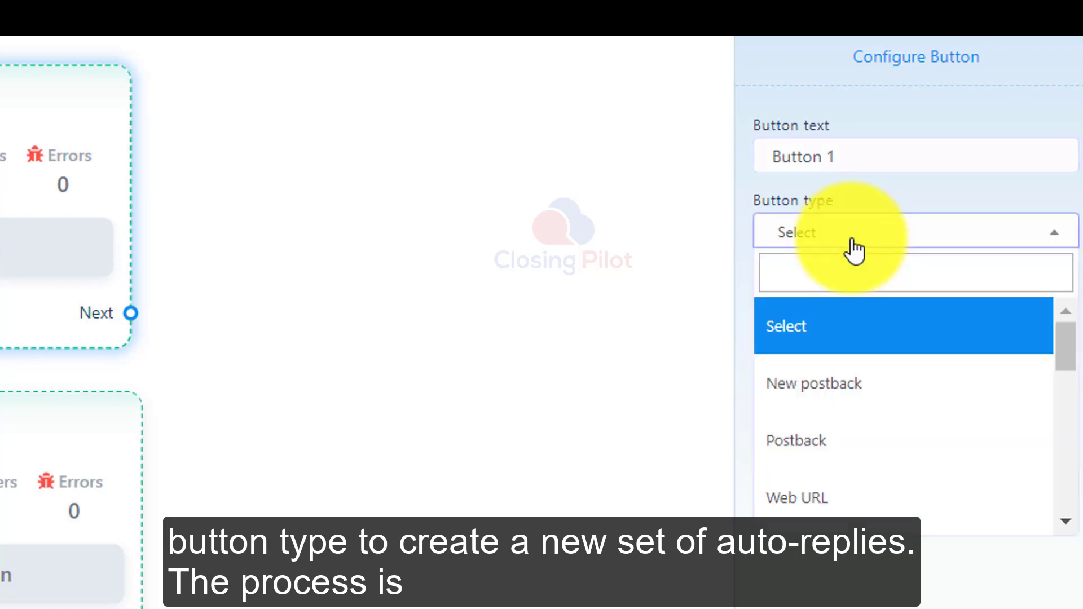
pyautogui.click(855, 388)
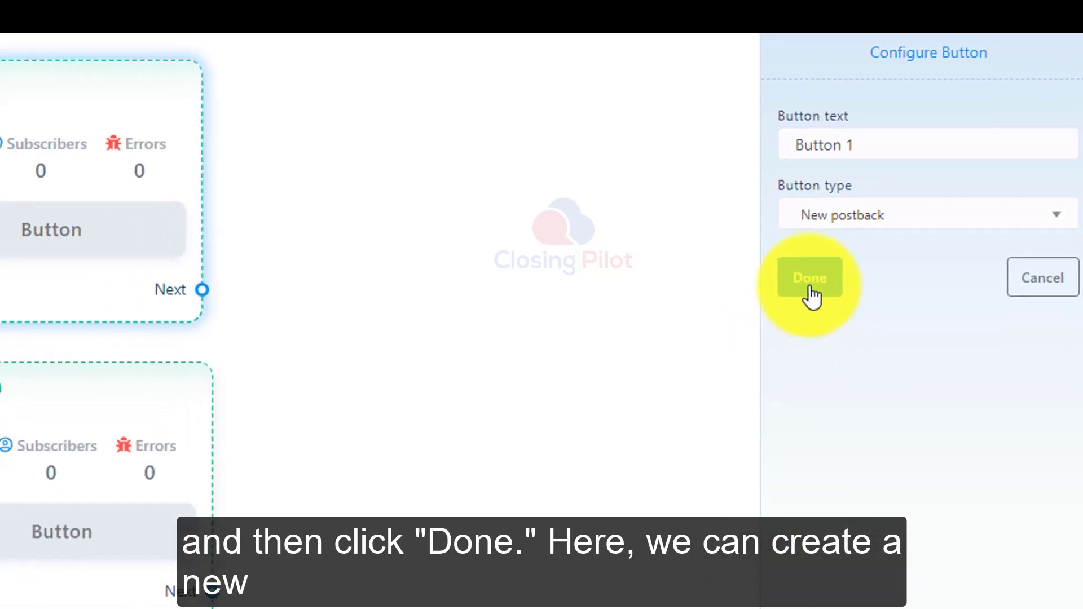
pyautogui.click(810, 279)
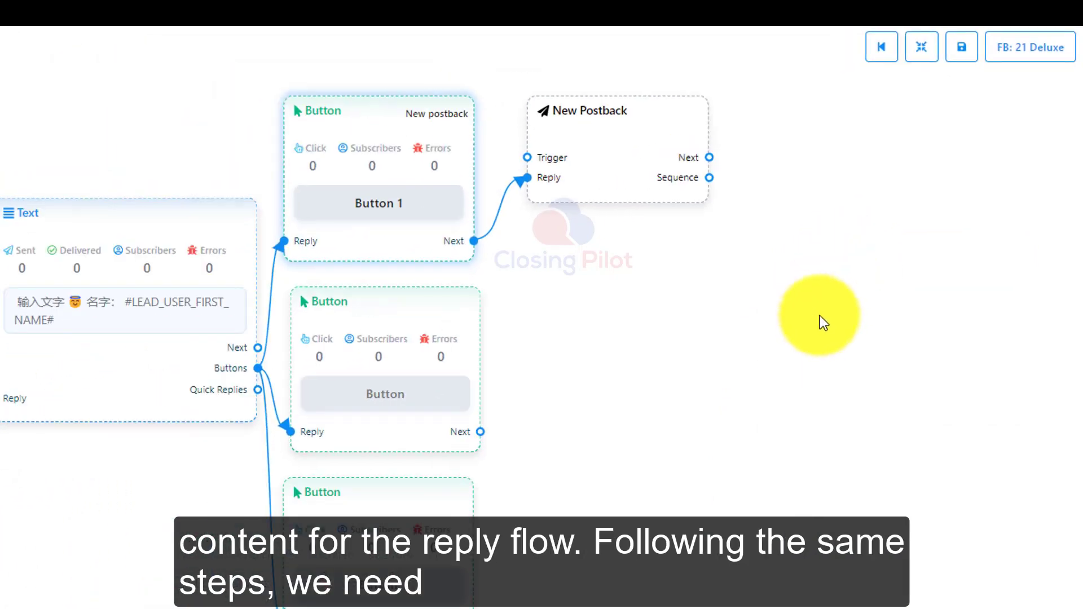
# - Title the postback connected to Button 1 "Package A"
pyautogui.moveTo(820, 317); pyautogui.dragTo(549, 387)
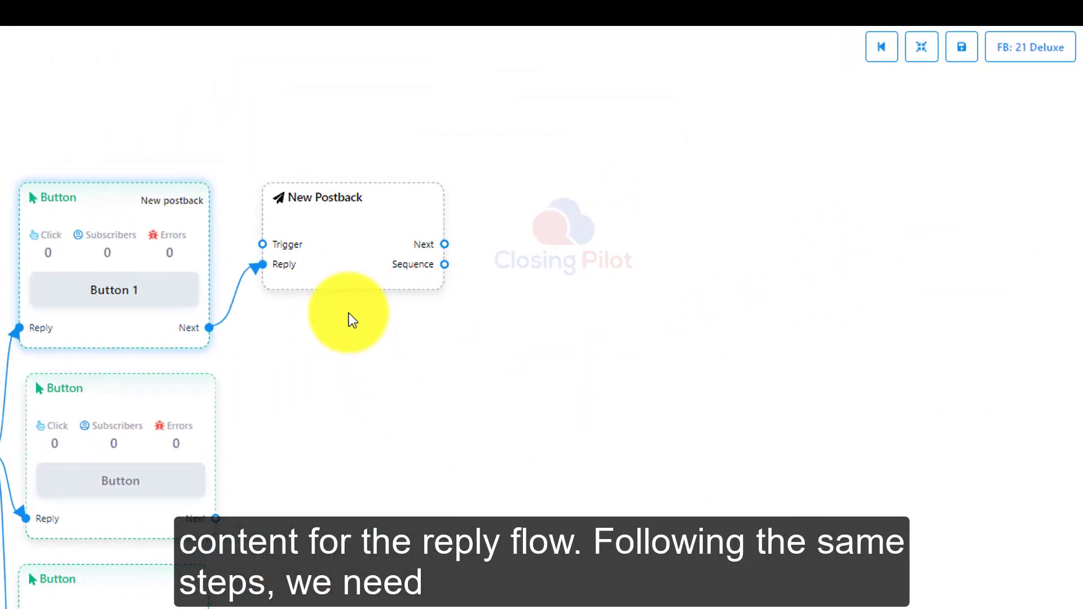
pyautogui.moveTo(349, 220); pyautogui.dragTo(331, 229)
pyautogui.doubleClick(338, 262)
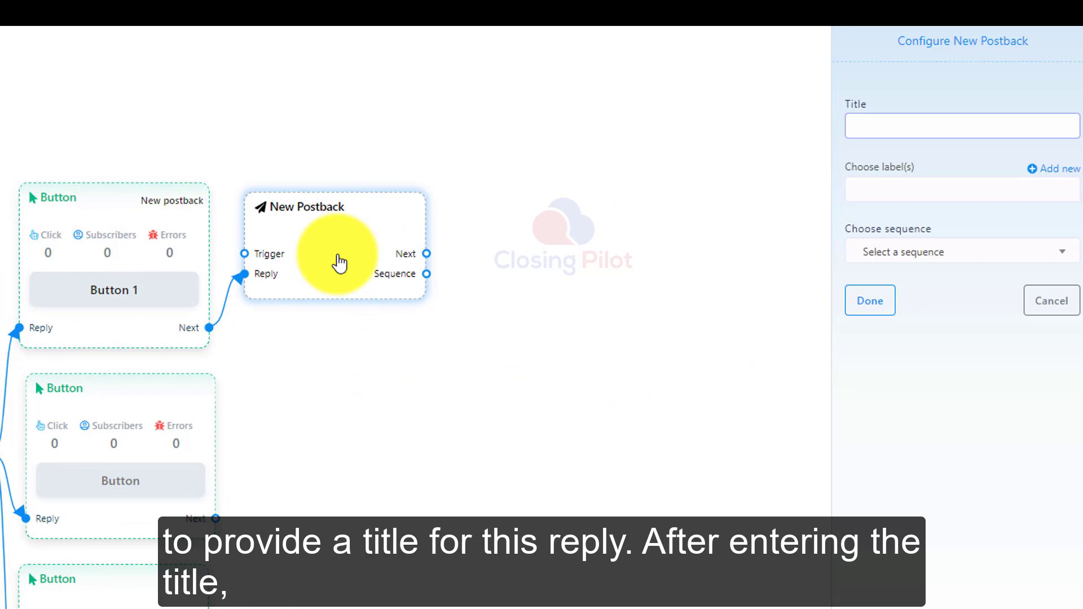
pyautogui.click(909, 126)
pyautogui.write('Package A')
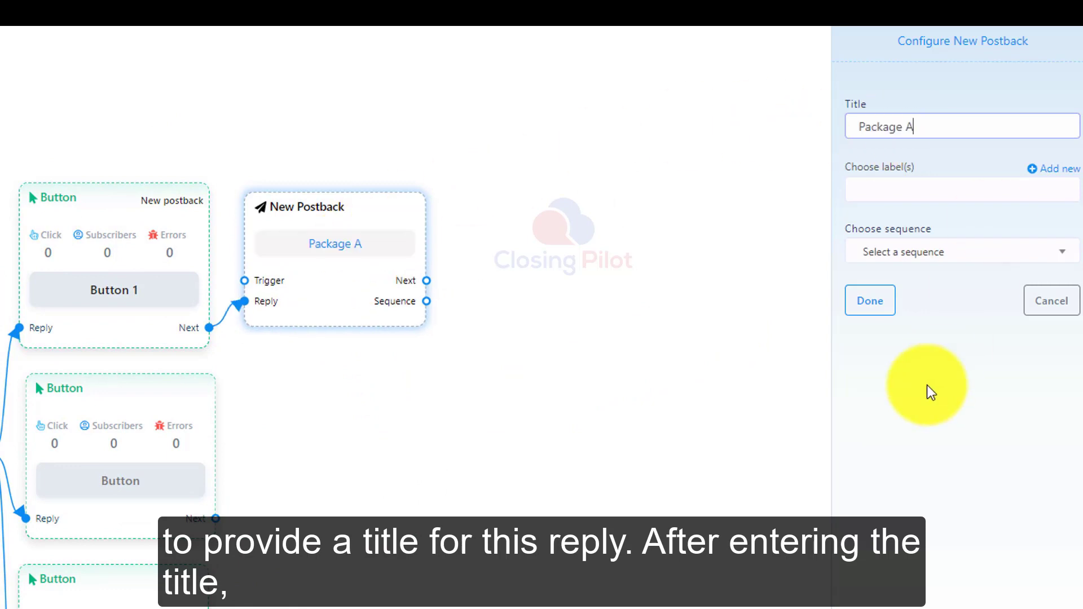
pyautogui.click(876, 307)
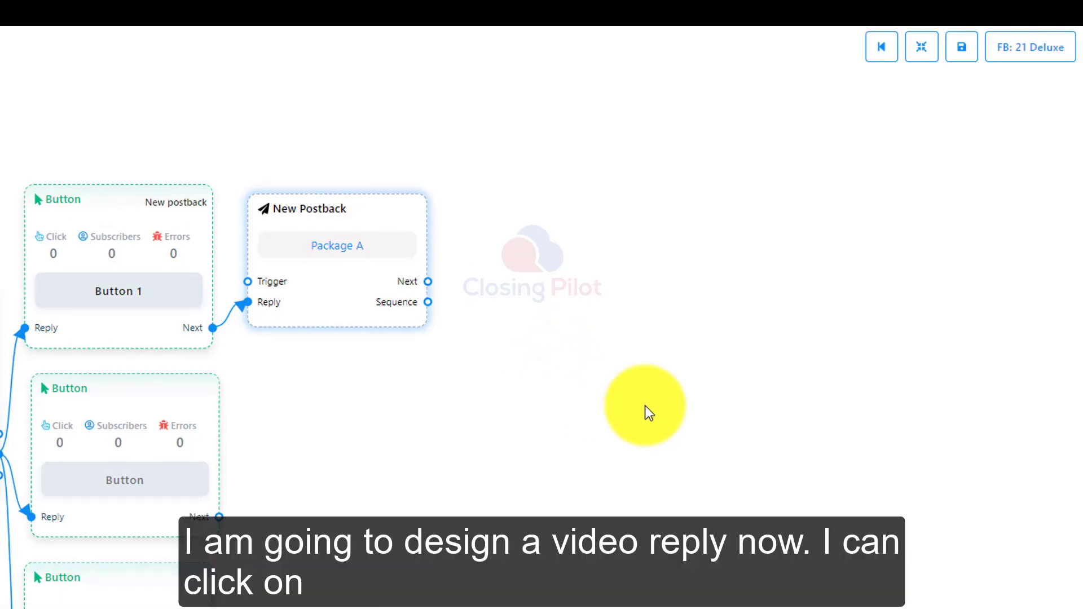
# - Connect an FB media reply to the Next output of the Package A postback and open its settings
pyautogui.scroll(1, 621, 435)
pyautogui.scroll(1, 621, 443)
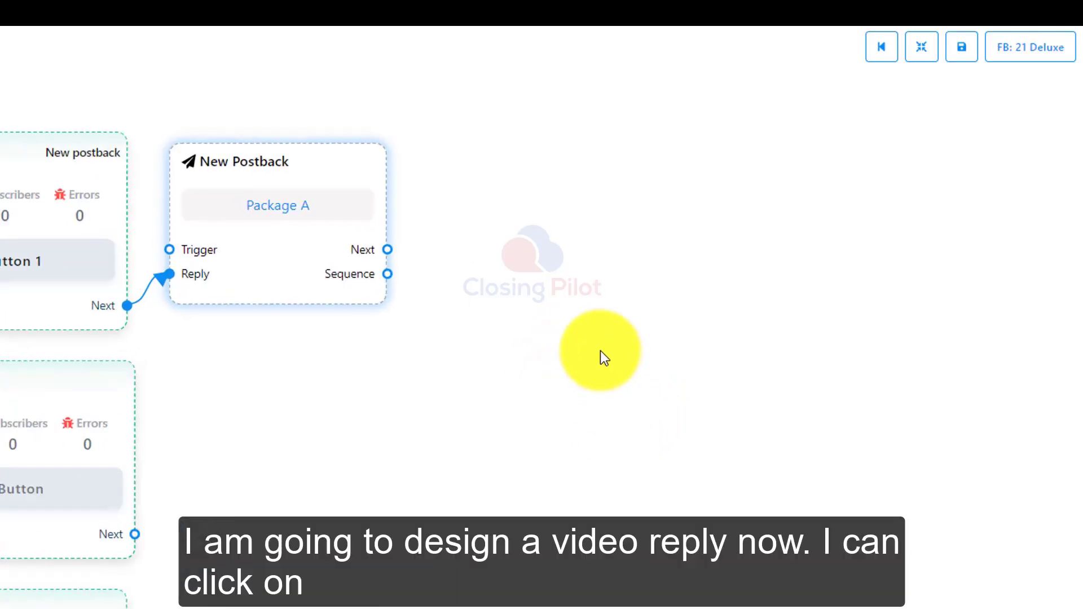
pyautogui.moveTo(601, 355); pyautogui.dragTo(469, 437)
pyautogui.moveTo(256, 334); pyautogui.dragTo(344, 128)
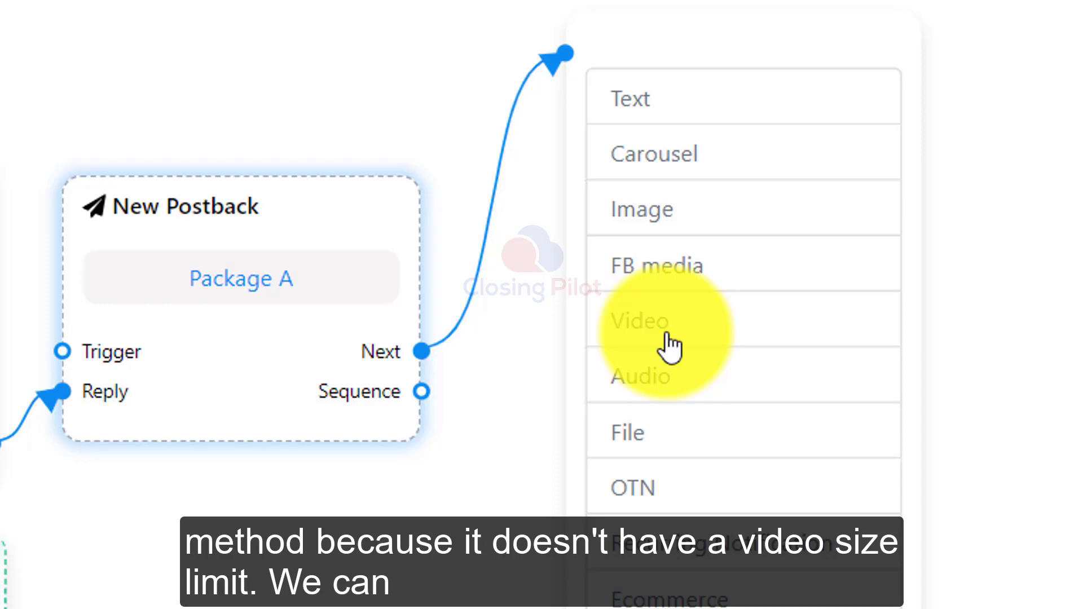
pyautogui.click(667, 273)
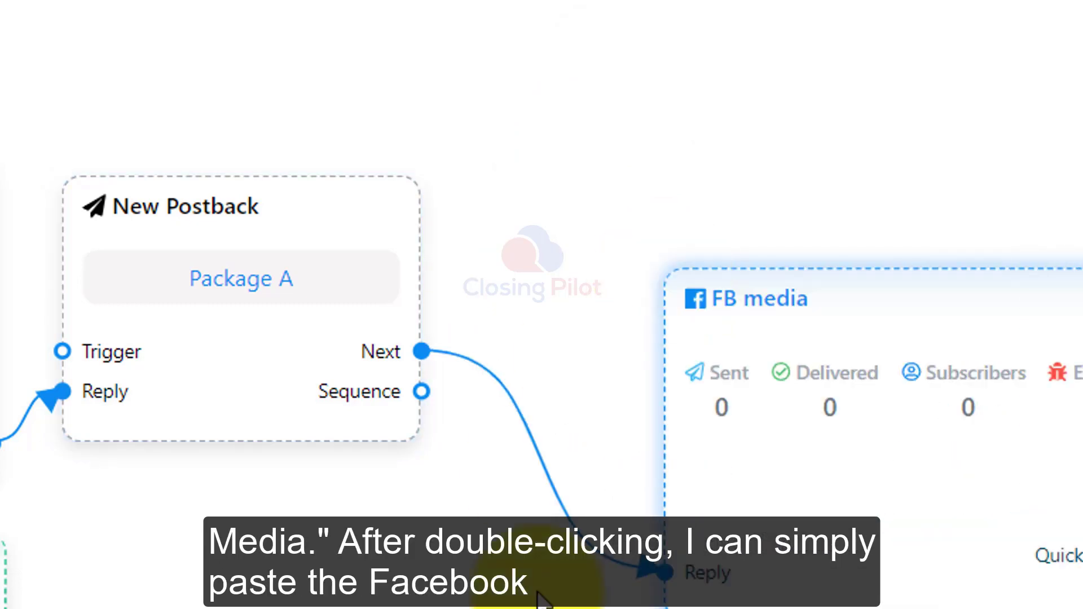
pyautogui.moveTo(859, 515); pyautogui.dragTo(710, 400)
pyautogui.doubleClick(600, 198)
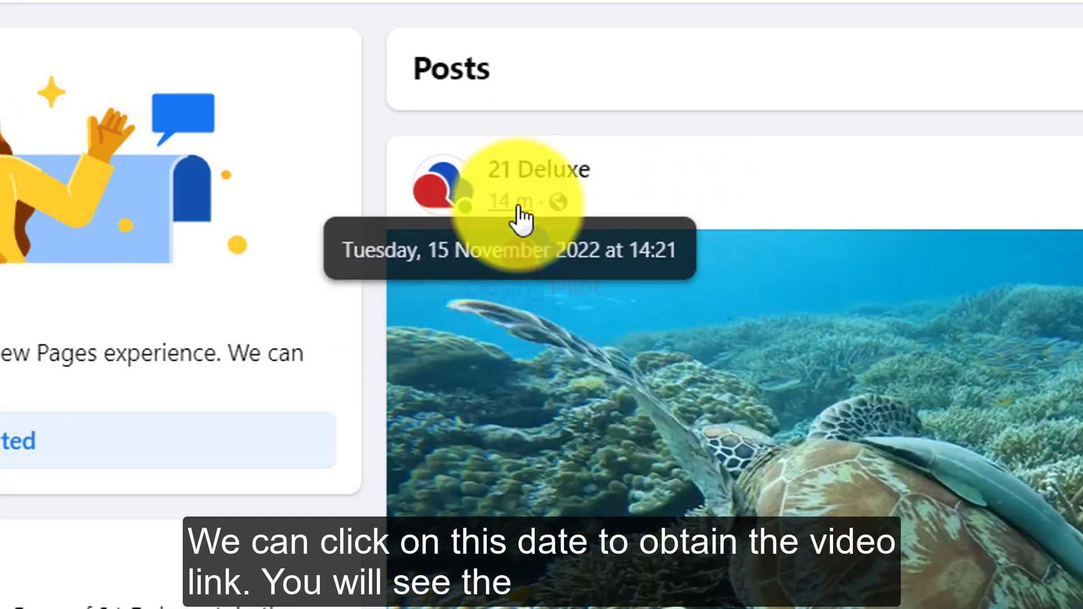
# - Open the sea turtle video post on the 21 Deluxe Facebook page and copy its web address
pyautogui.click(519, 217)
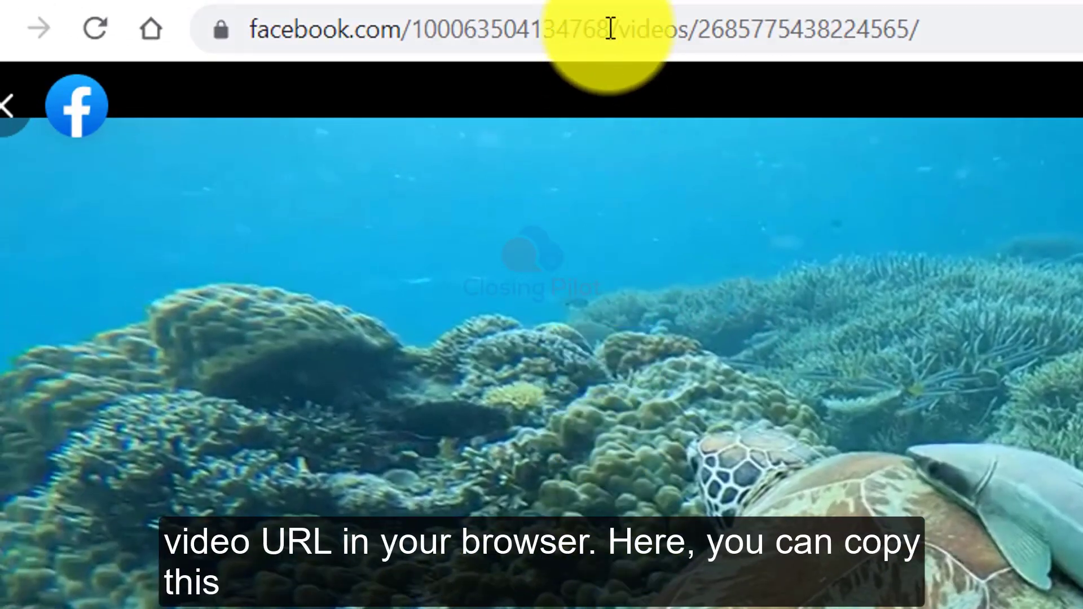
pyautogui.click(610, 28)
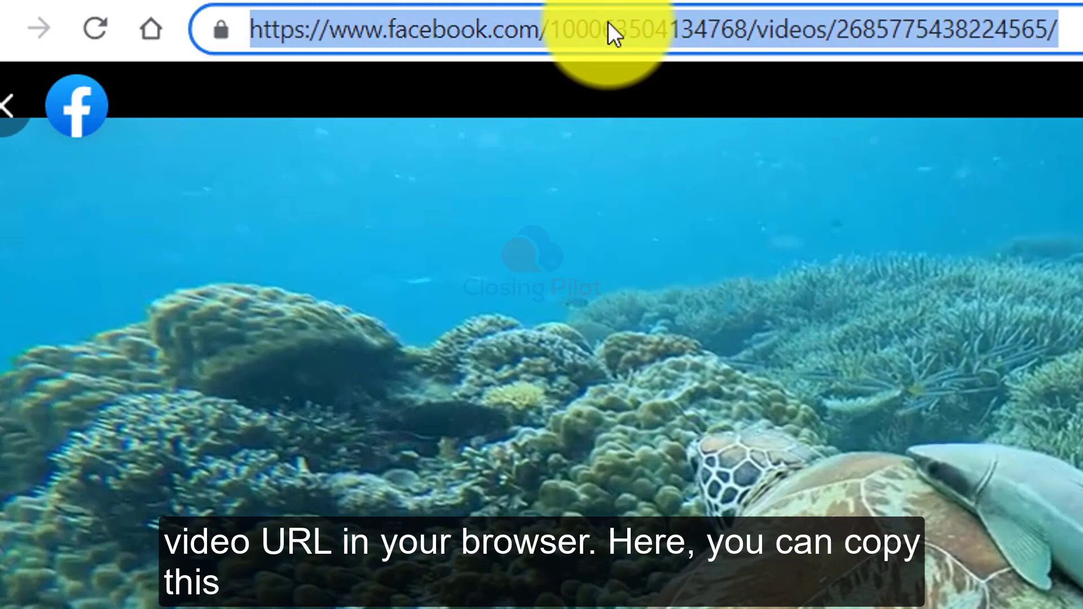
pyautogui.rightClick(607, 23)
pyautogui.click(692, 276)
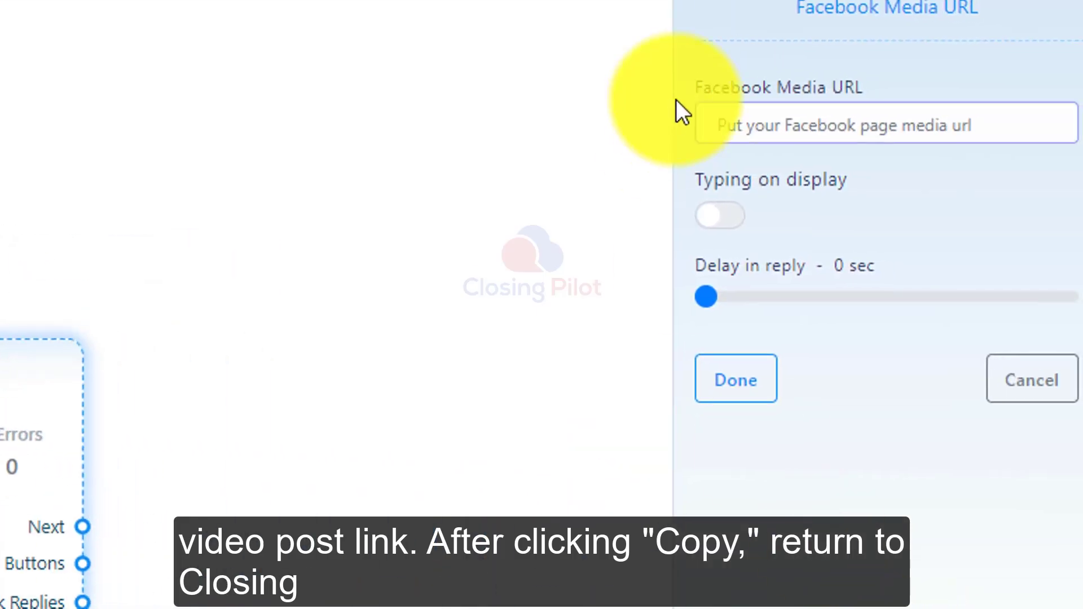
# - Return to the flow editor and paste the copied video link as the FB media block's Facebook Media URL
pyautogui.click(740, 125)
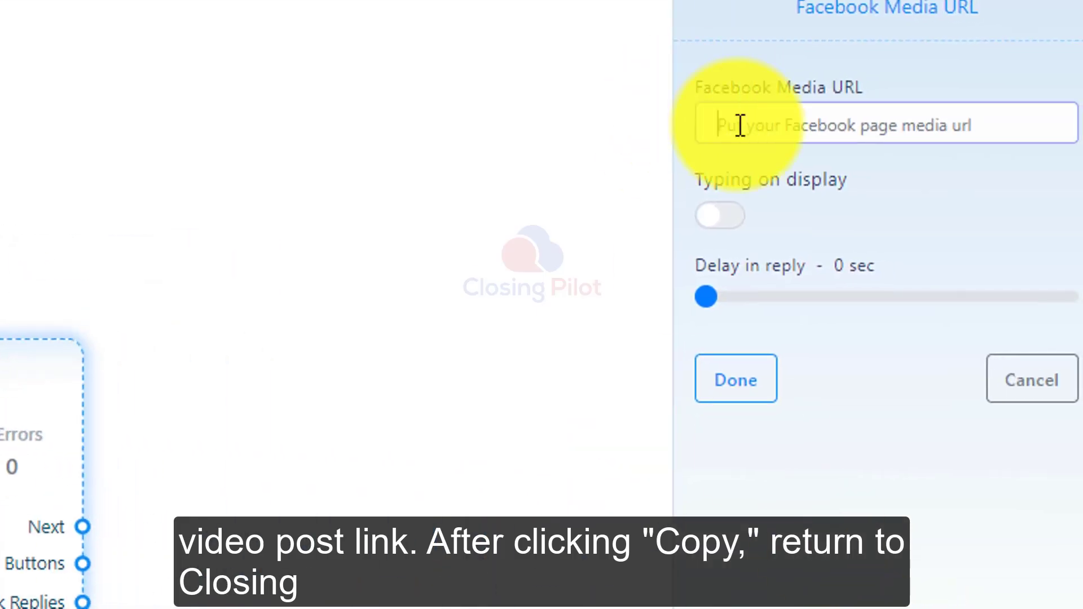
pyautogui.rightClick(740, 126)
pyautogui.click(591, 416)
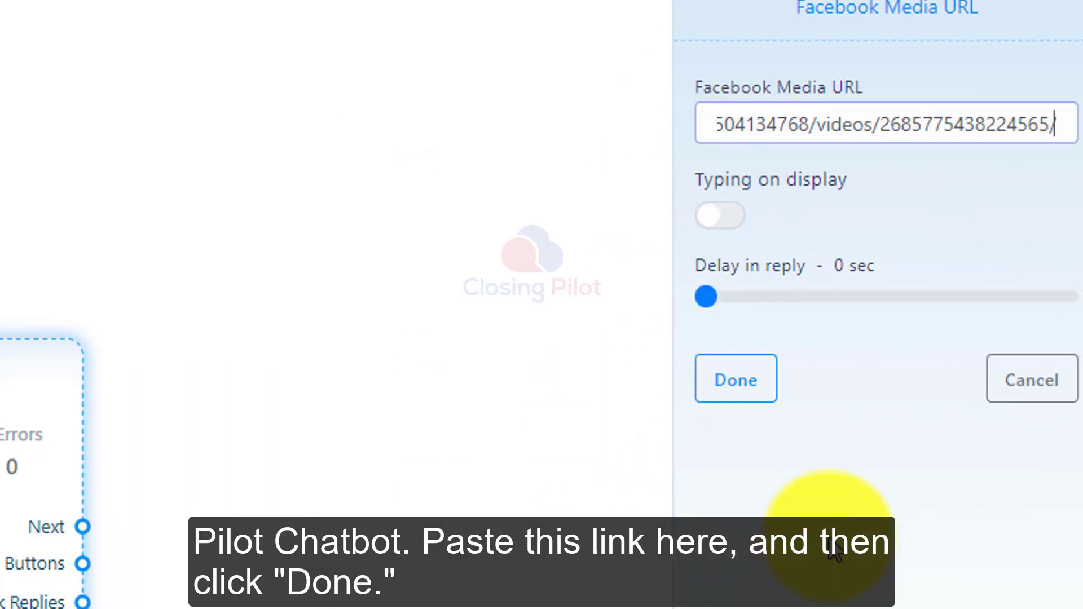
# - Apply the FB media block's settings, try to save the flow and dismiss the resulting dialog
pyautogui.click(766, 387)
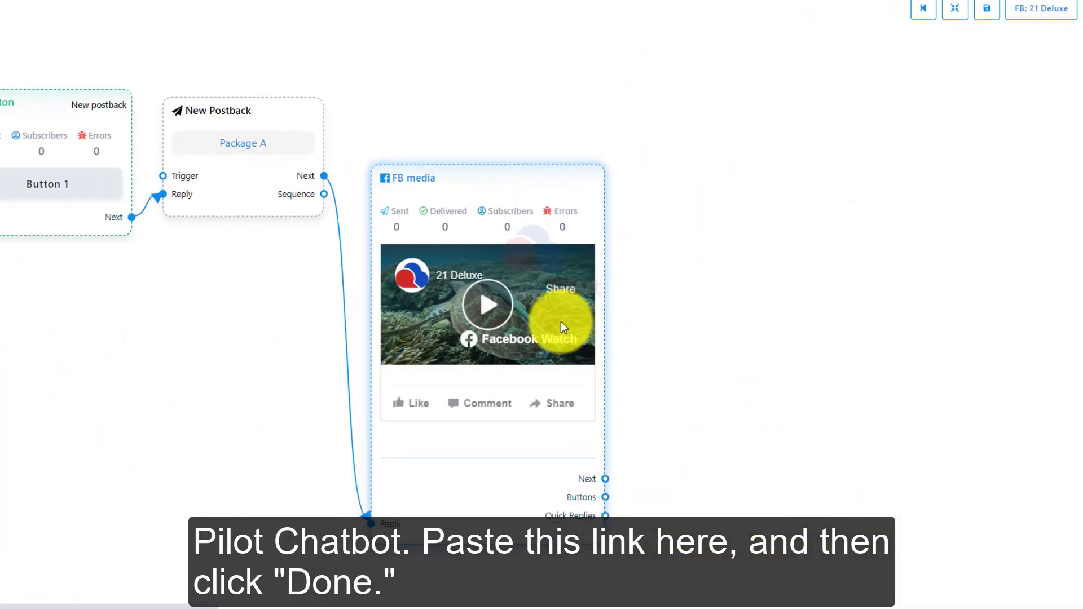
pyautogui.moveTo(501, 501); pyautogui.dragTo(480, 422)
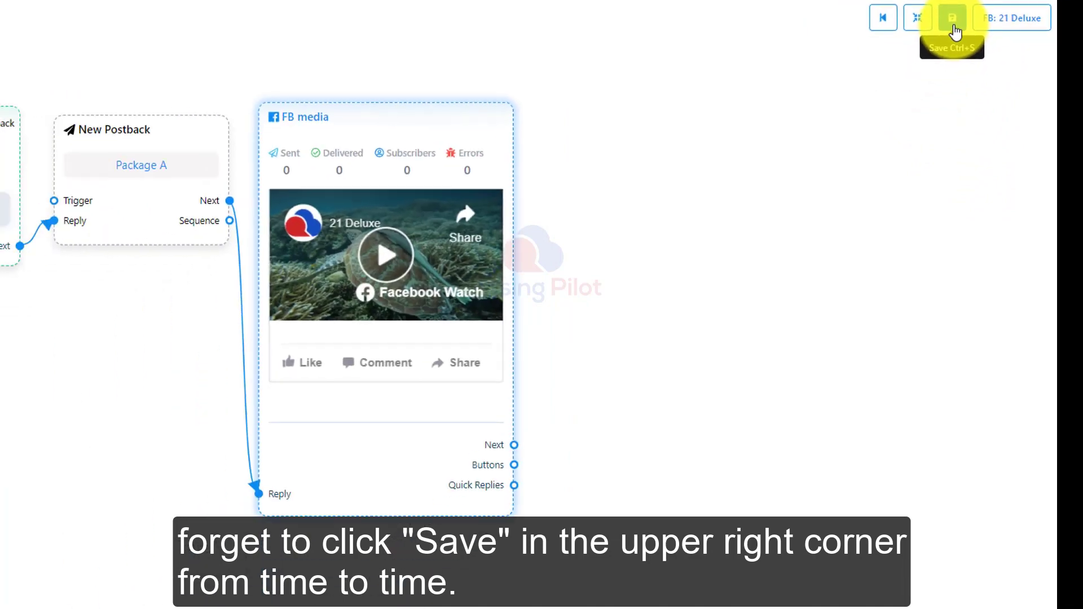
pyautogui.click(953, 26)
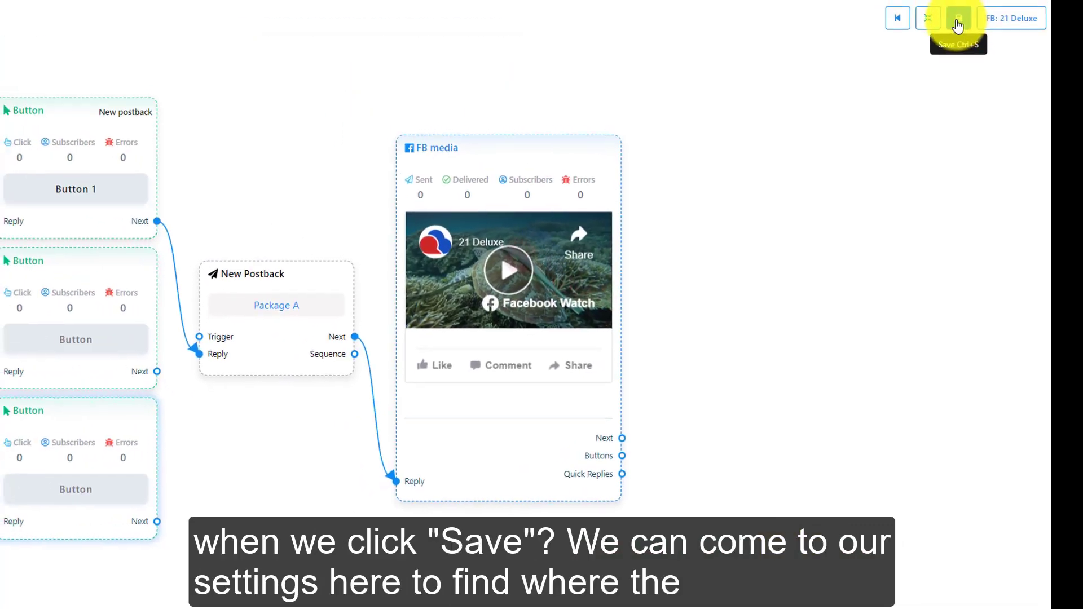
pyautogui.click(957, 22)
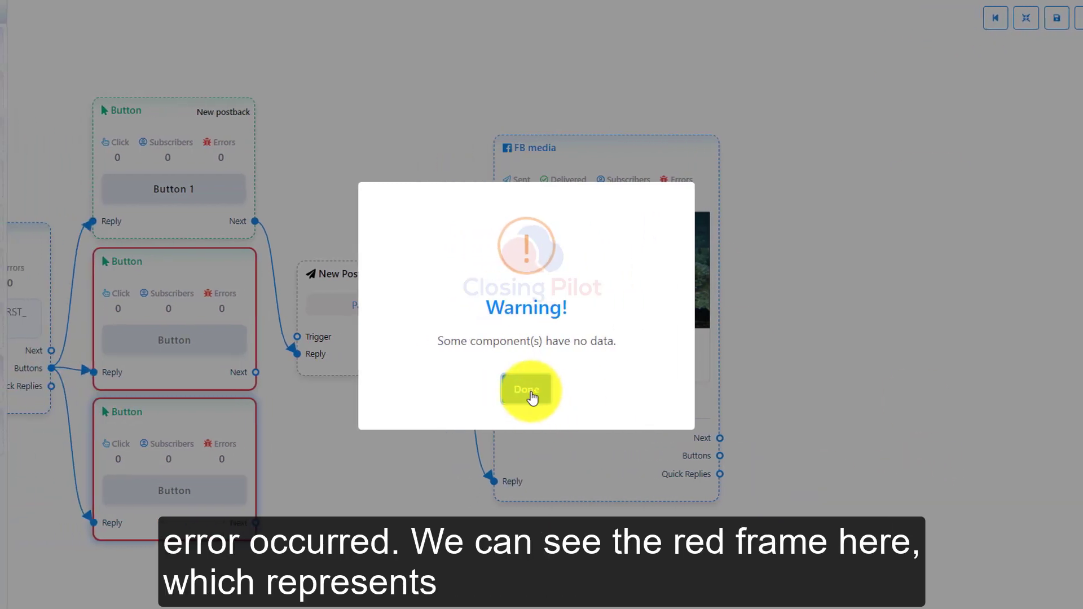
pyautogui.click(533, 395)
# - Configure the second button with the text "Button 2", type Postback and the existing postback ID Package A
pyautogui.moveTo(388, 461); pyautogui.dragTo(754, 431)
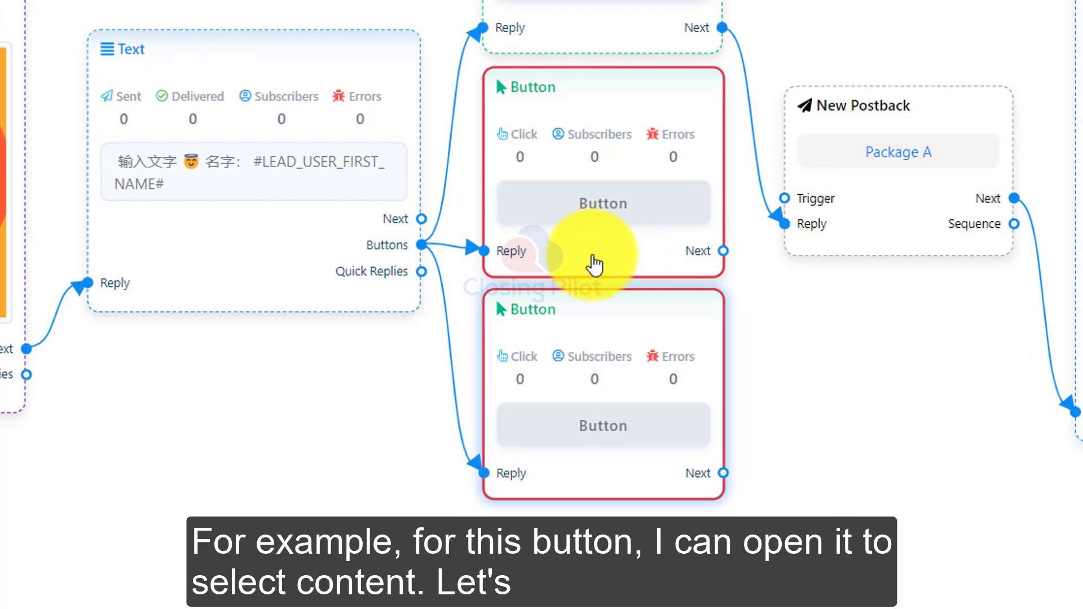
pyautogui.rightClick(581, 259)
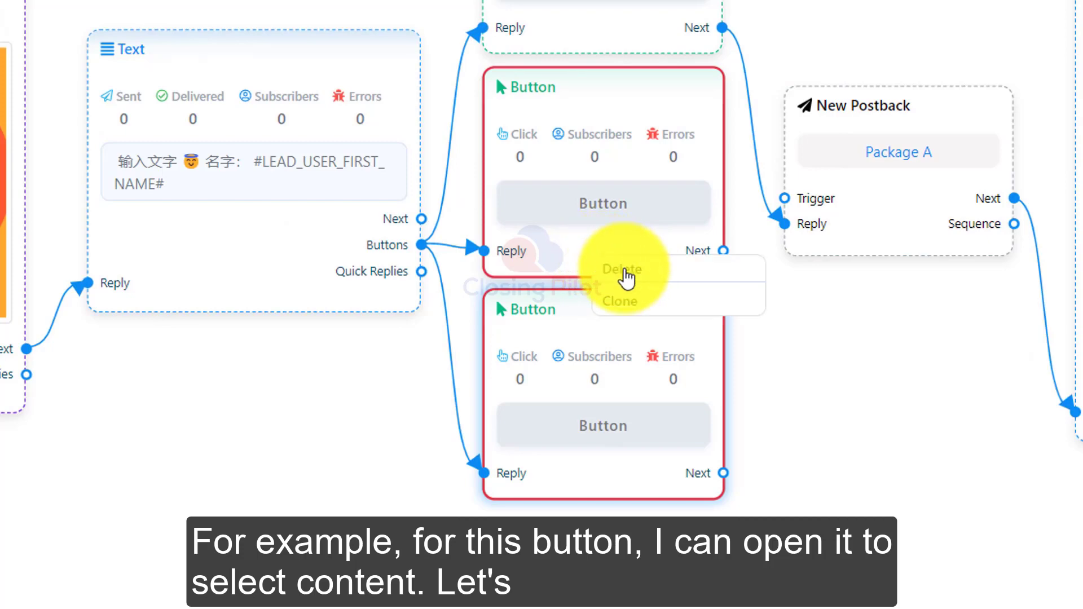
pyautogui.click(902, 349)
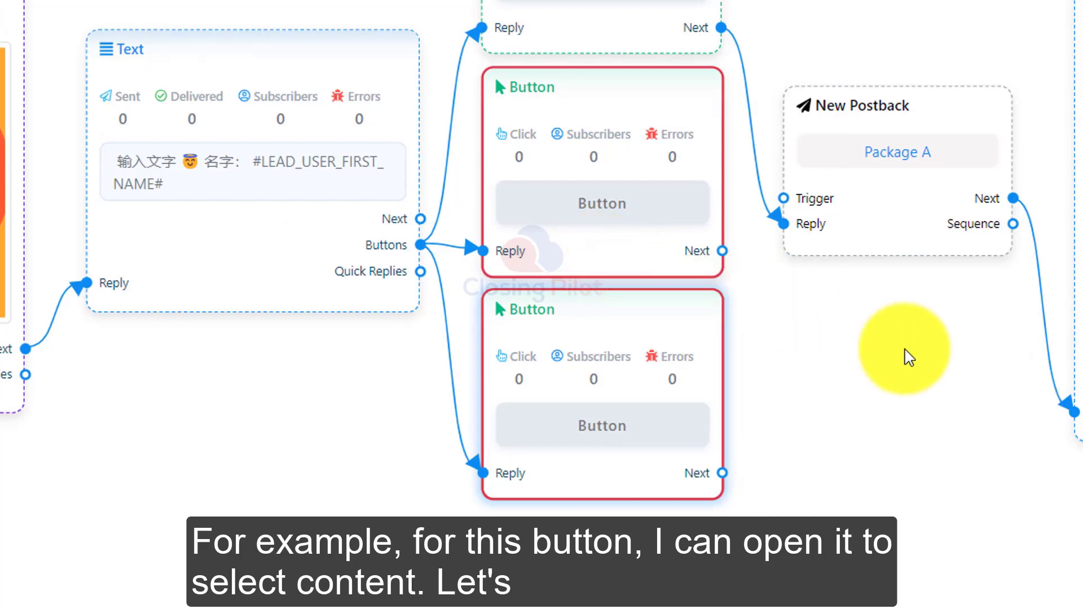
pyautogui.moveTo(906, 349); pyautogui.dragTo(715, 330)
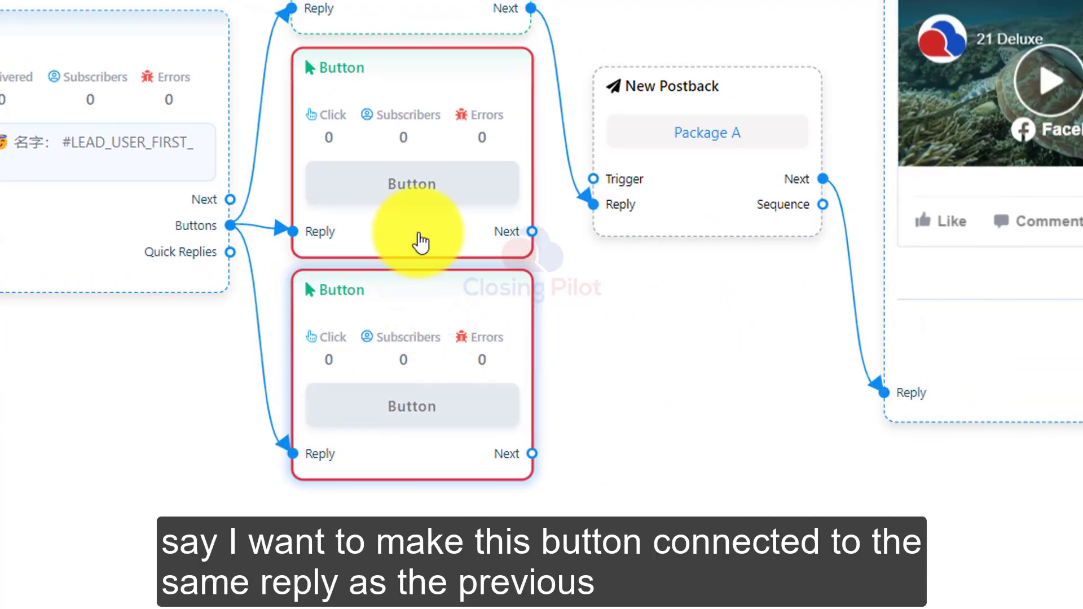
pyautogui.click(418, 233)
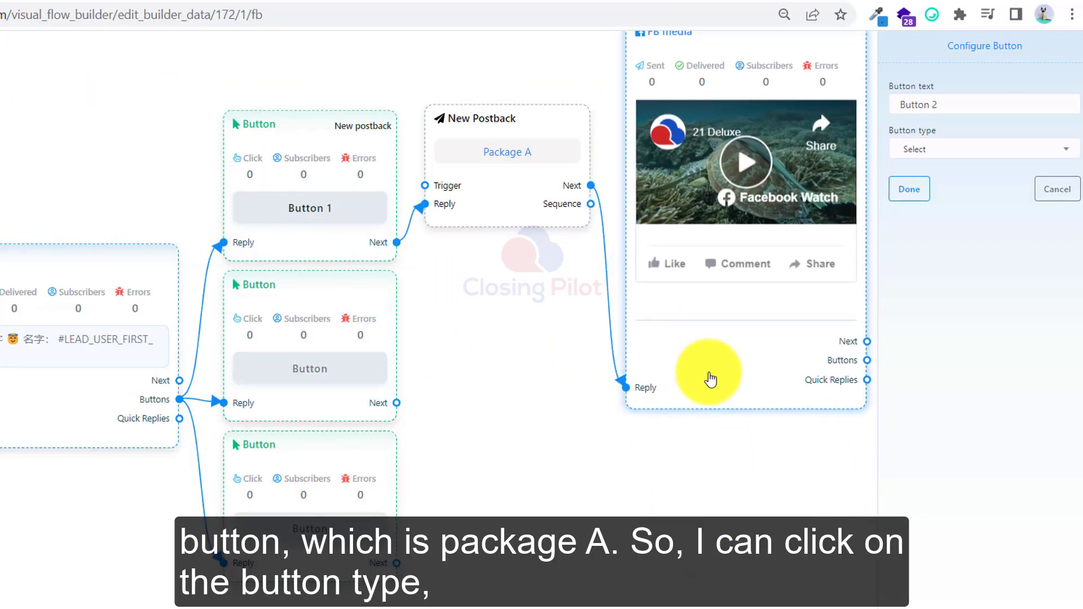
pyautogui.click(954, 150)
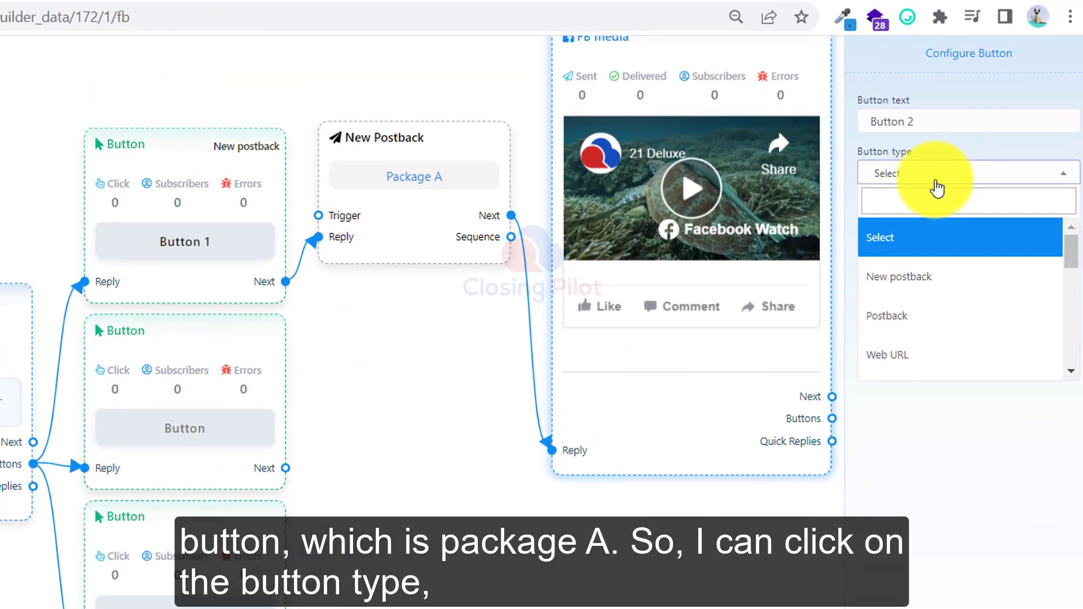
pyautogui.click(909, 274)
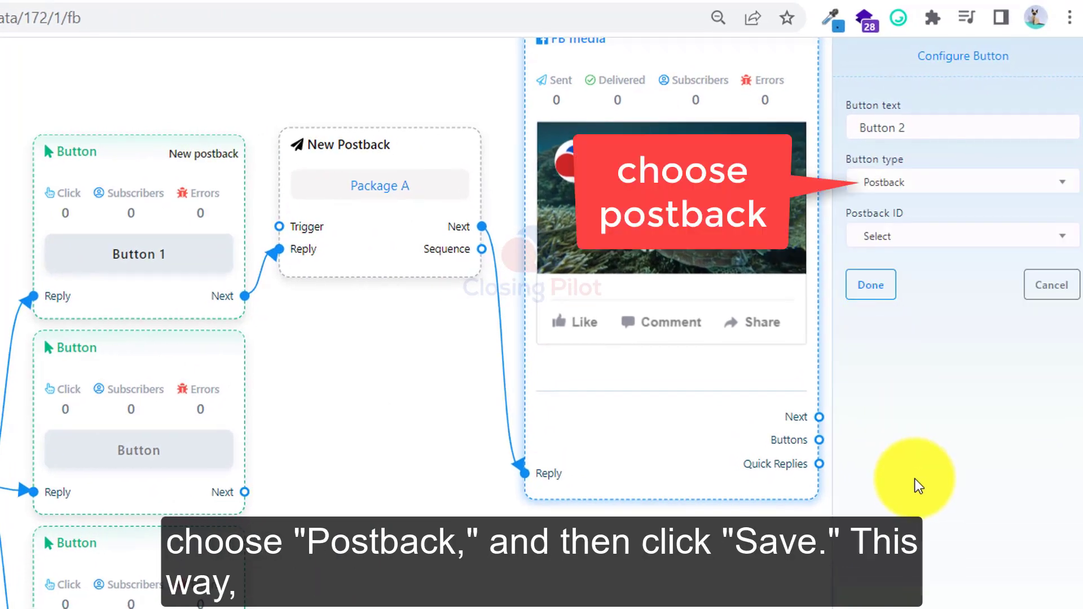
pyautogui.click(897, 239)
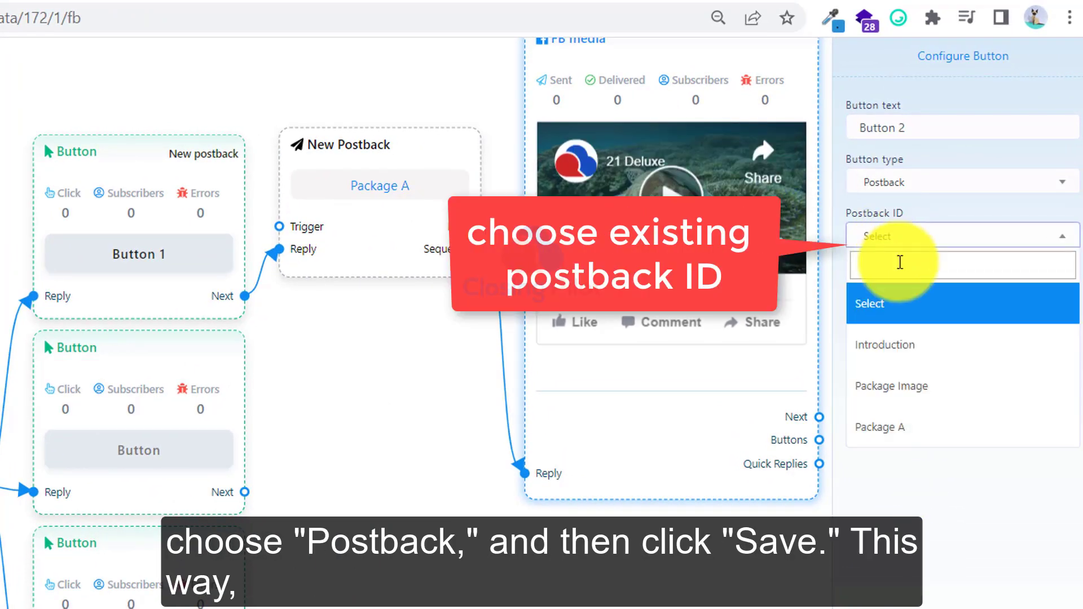
pyautogui.click(882, 426)
pyautogui.click(871, 288)
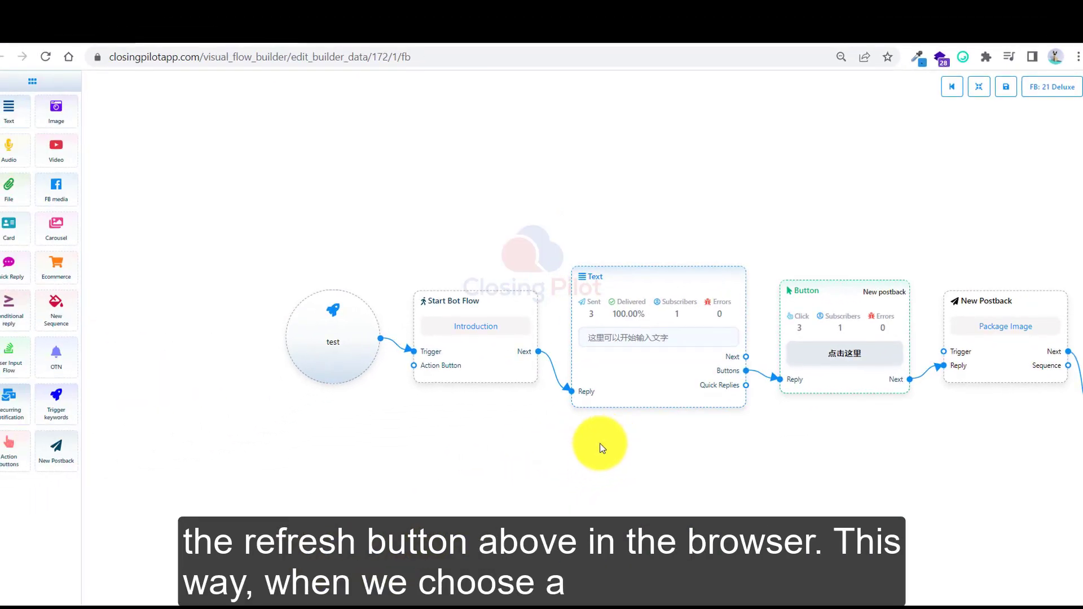
# - Reload the flow editor page and reselect Package A as Button 2's Postback ID
pyautogui.click(46, 56)
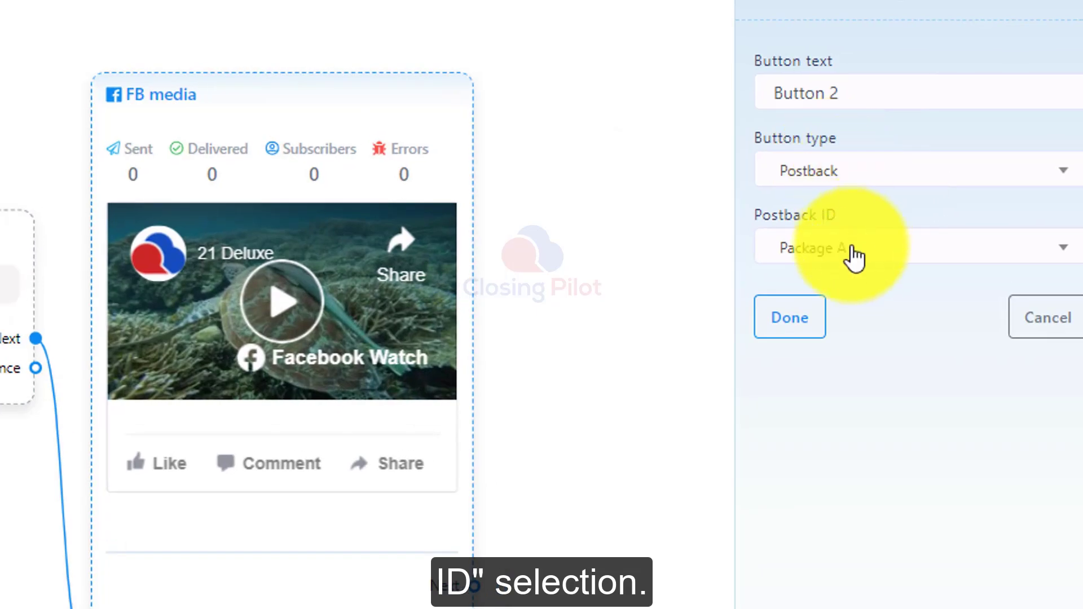
pyautogui.click(971, 203)
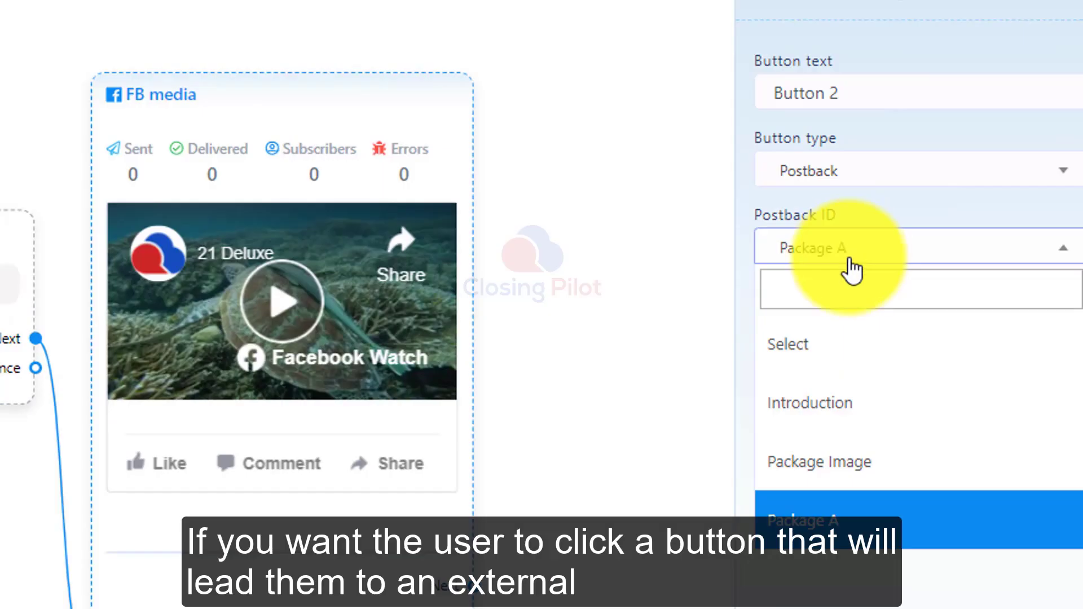
pyautogui.click(823, 559)
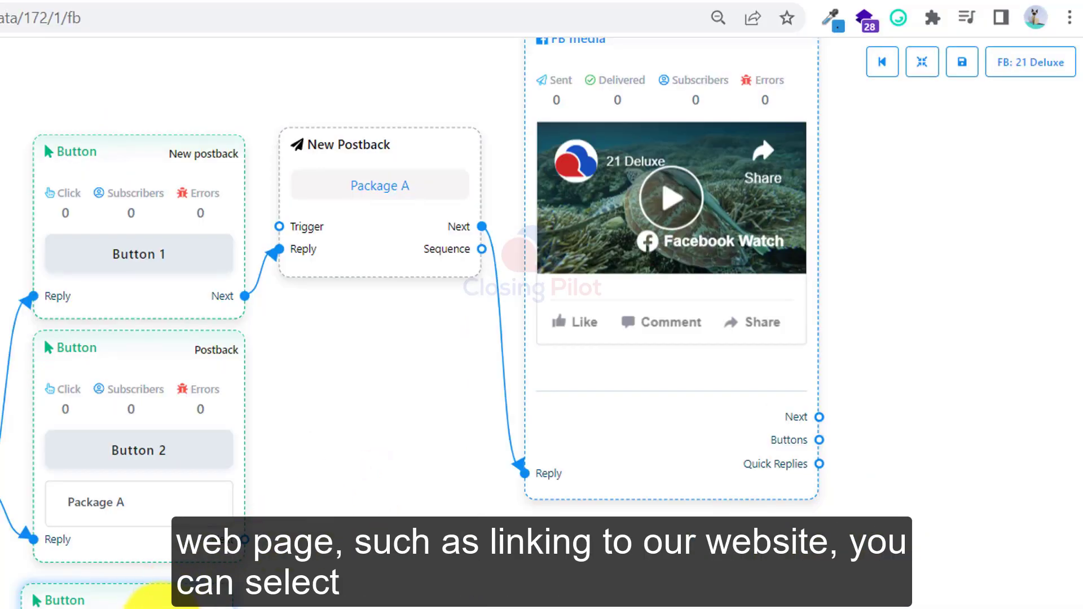
# - Open the third button's settings, set its text to "Button 3" and its button type to Web URL
pyautogui.click(157, 602)
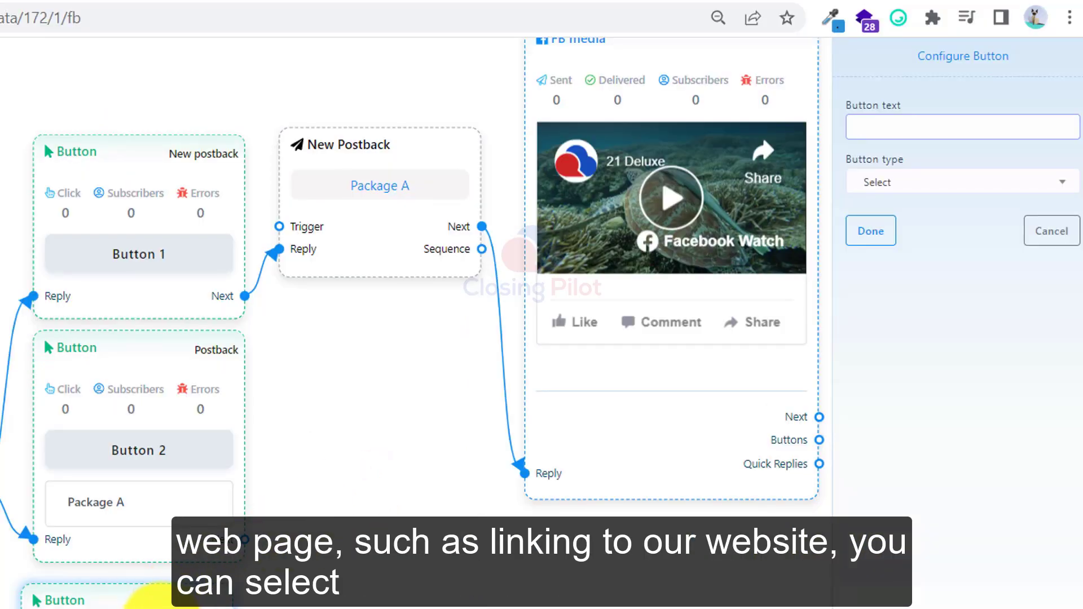
pyautogui.click(931, 182)
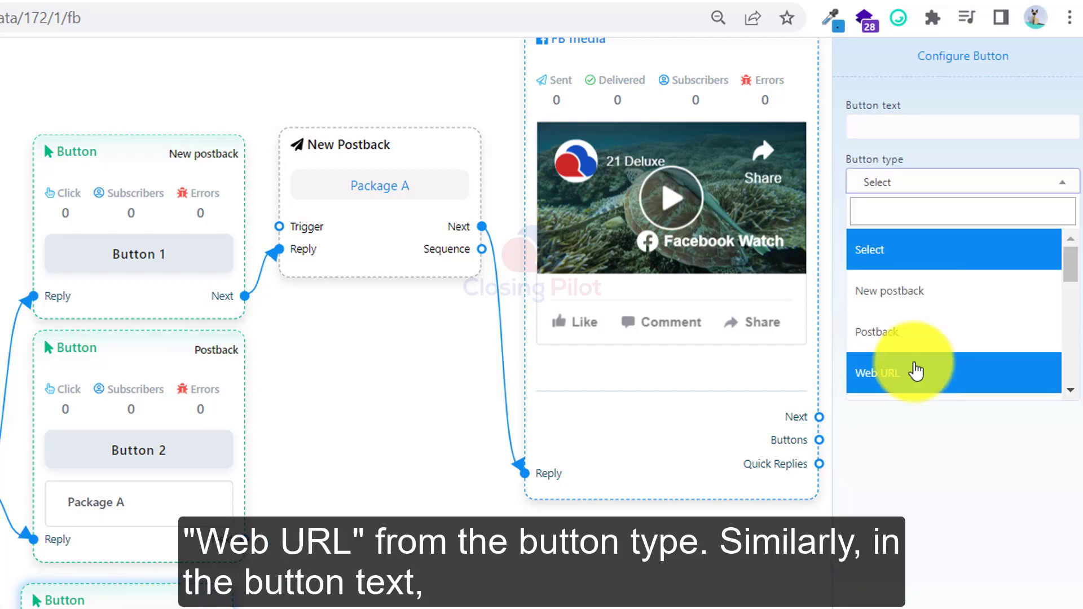
pyautogui.click(915, 371)
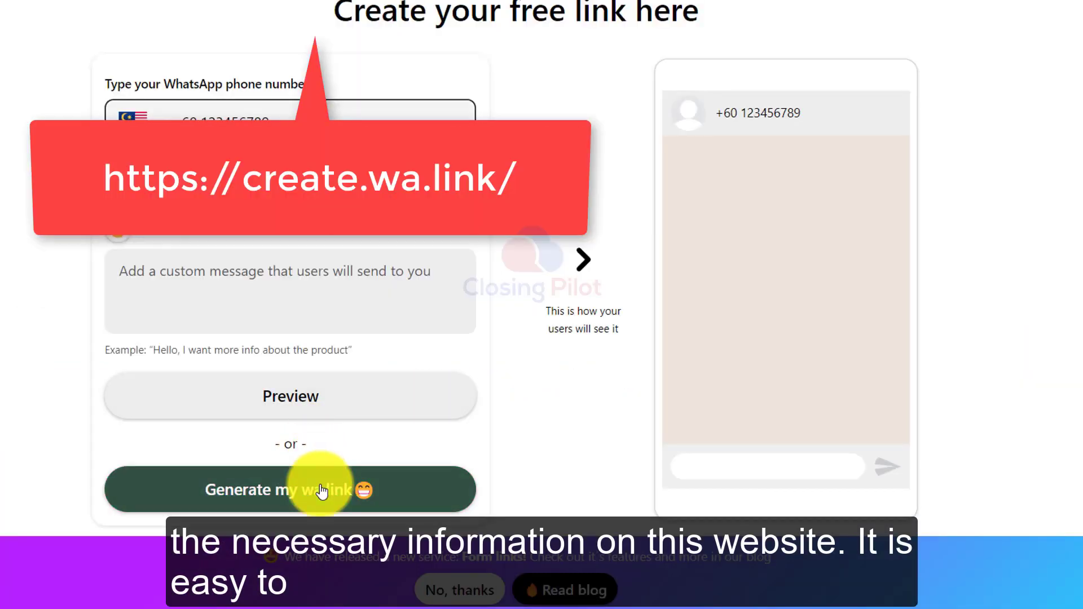
pyautogui.click(319, 490)
pyautogui.click(562, 574)
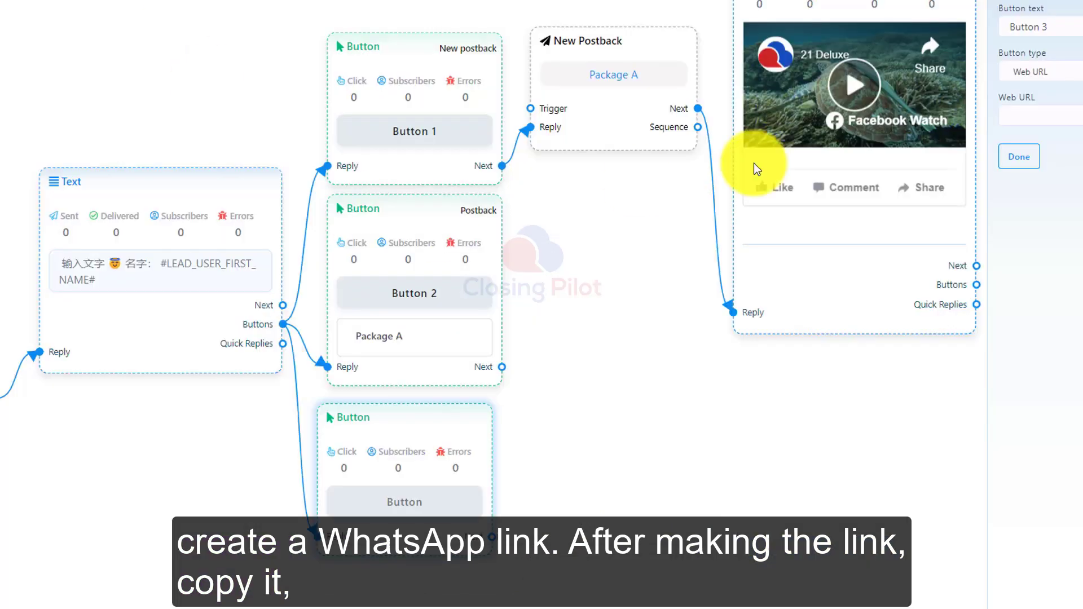
pyautogui.click(1054, 125)
pyautogui.rightClick(866, 291)
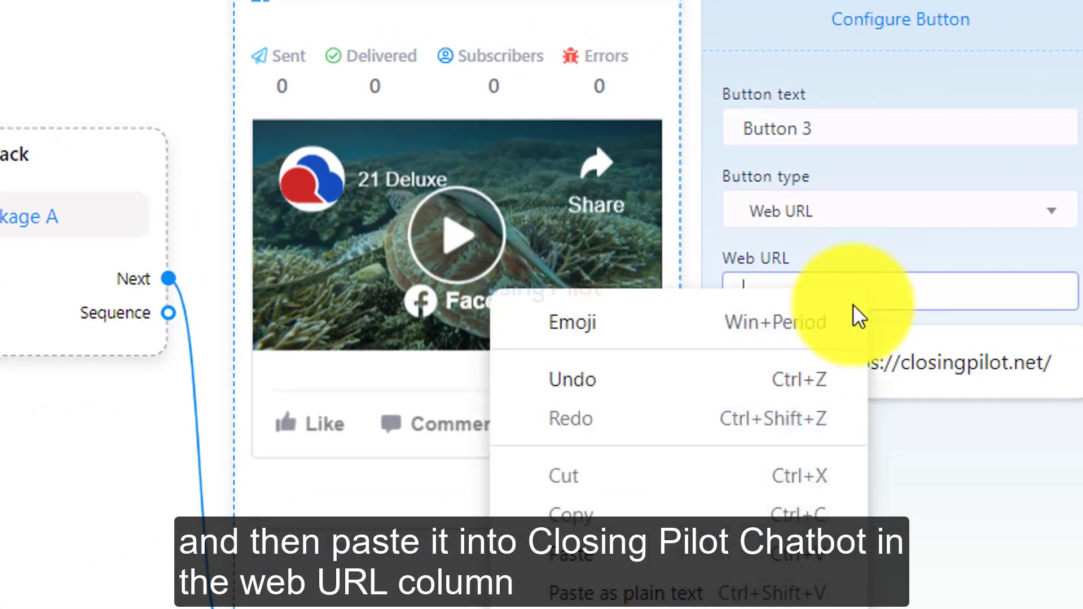
pyautogui.click(688, 558)
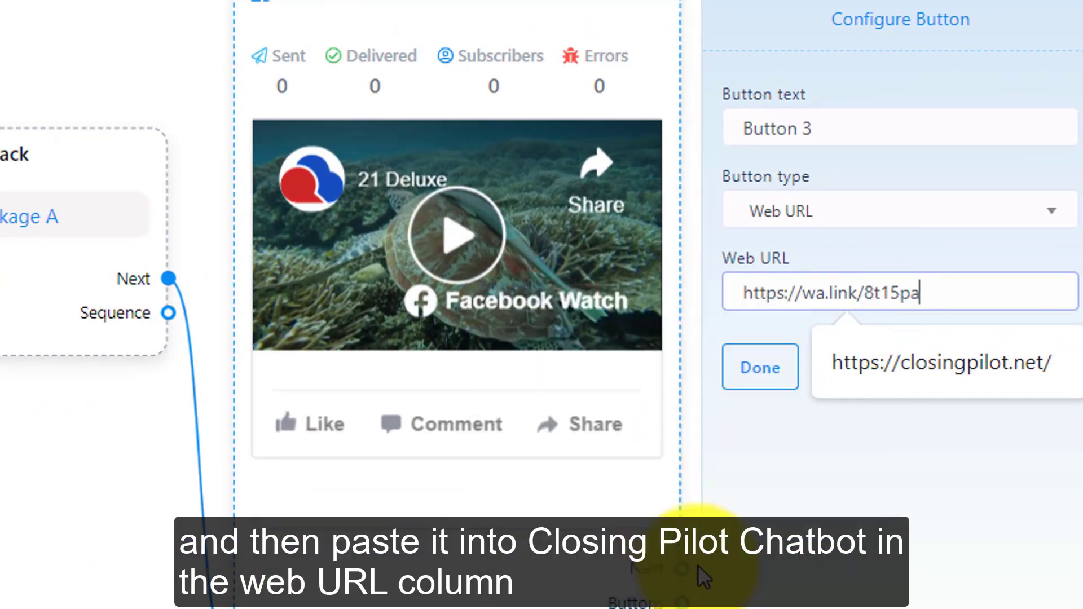
pyautogui.click(763, 380)
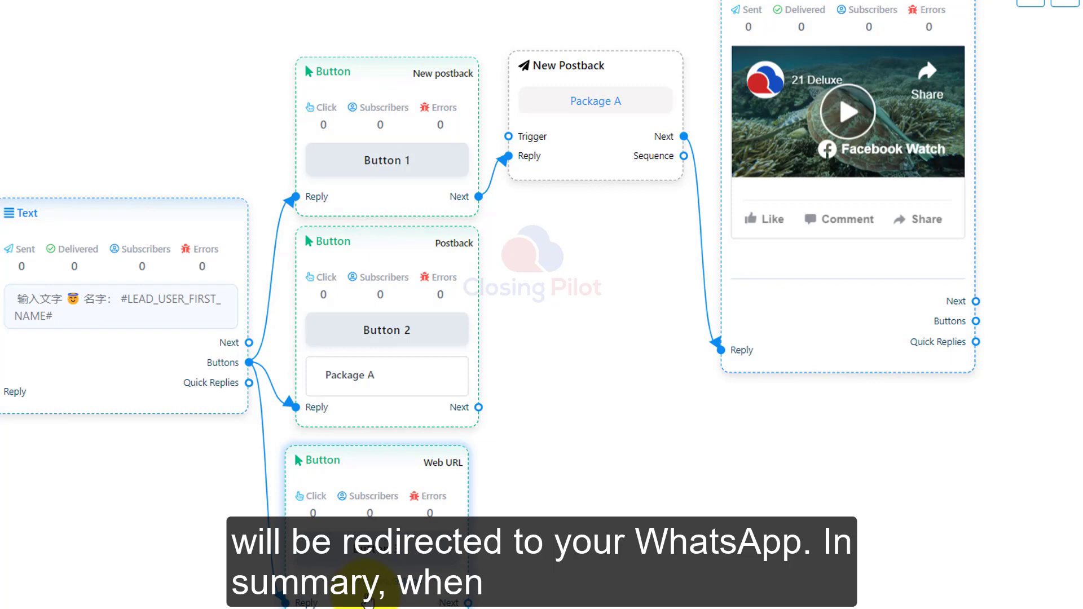
# - Review Button 2's available postback IDs and button types, keeping Postback with Package A
pyautogui.click(387, 258)
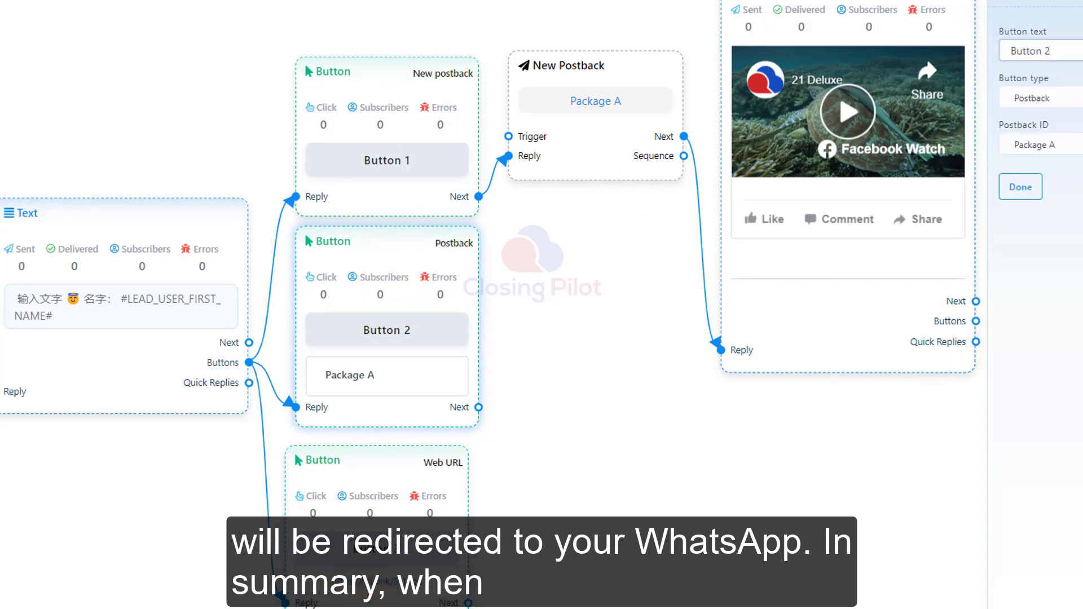
pyautogui.click(1071, 148)
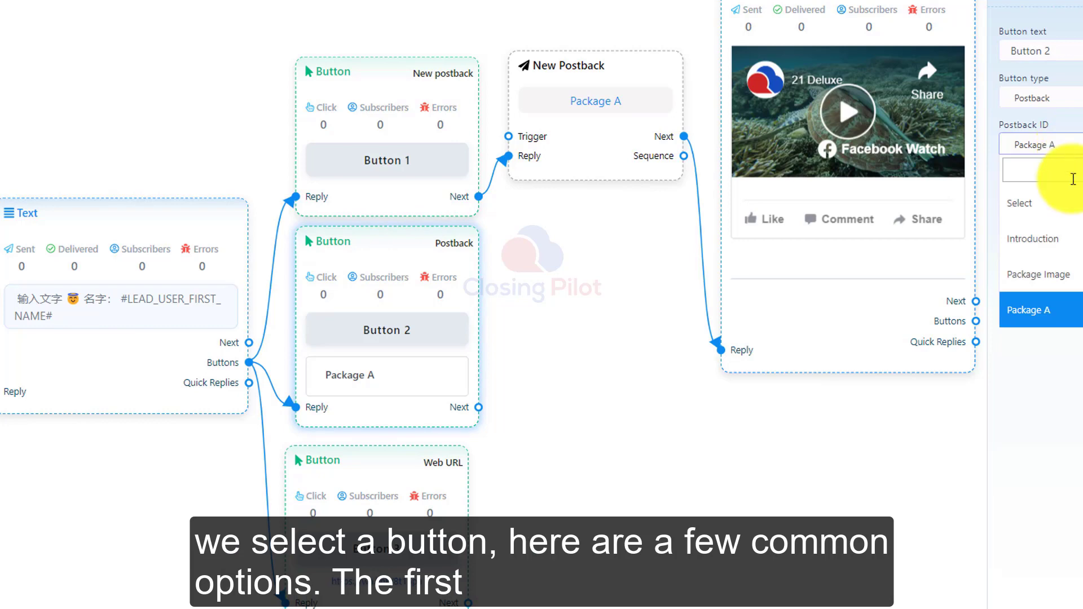
pyautogui.click(1037, 97)
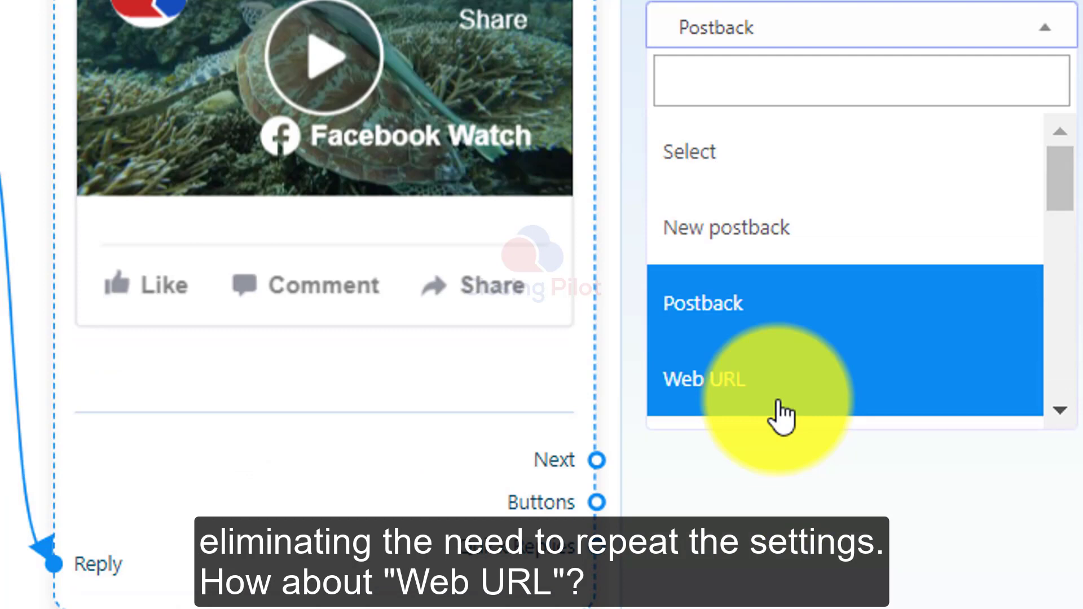
pyautogui.scroll(-3, 778, 338)
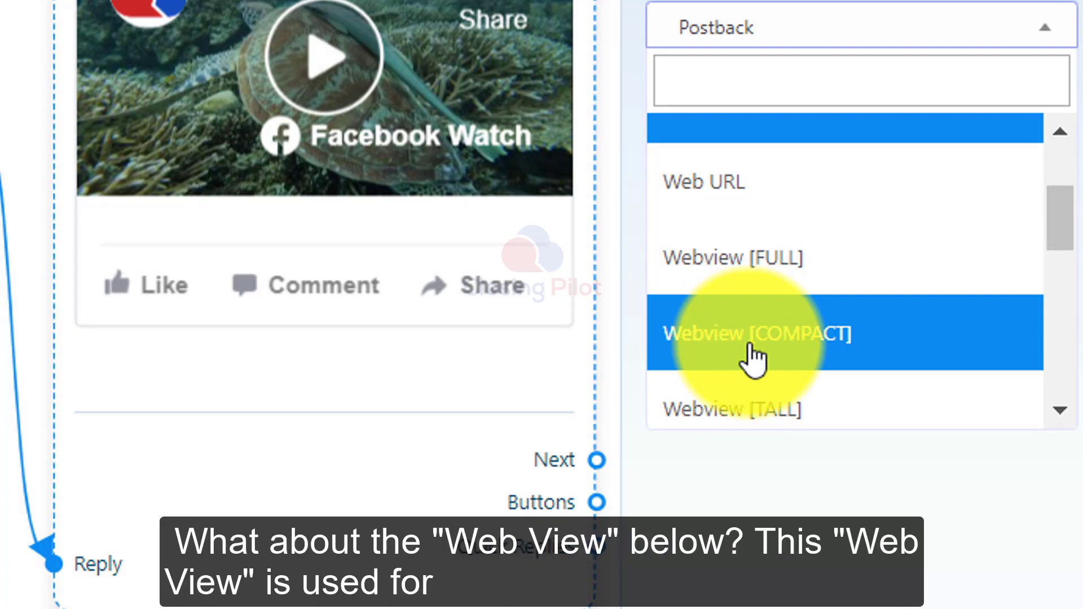
pyautogui.scroll(3, 753, 358)
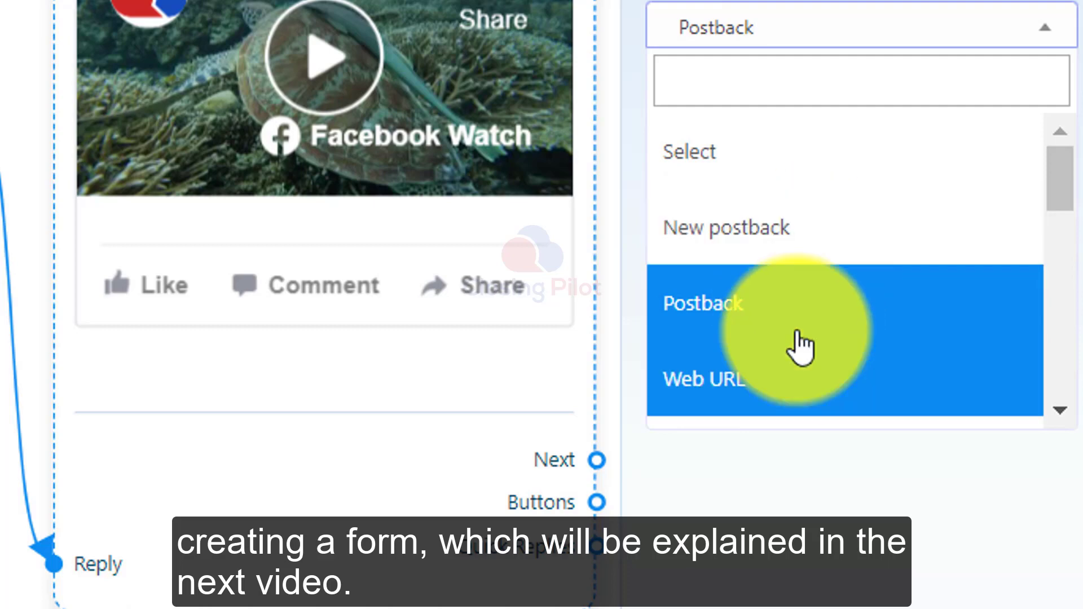
pyautogui.click(796, 319)
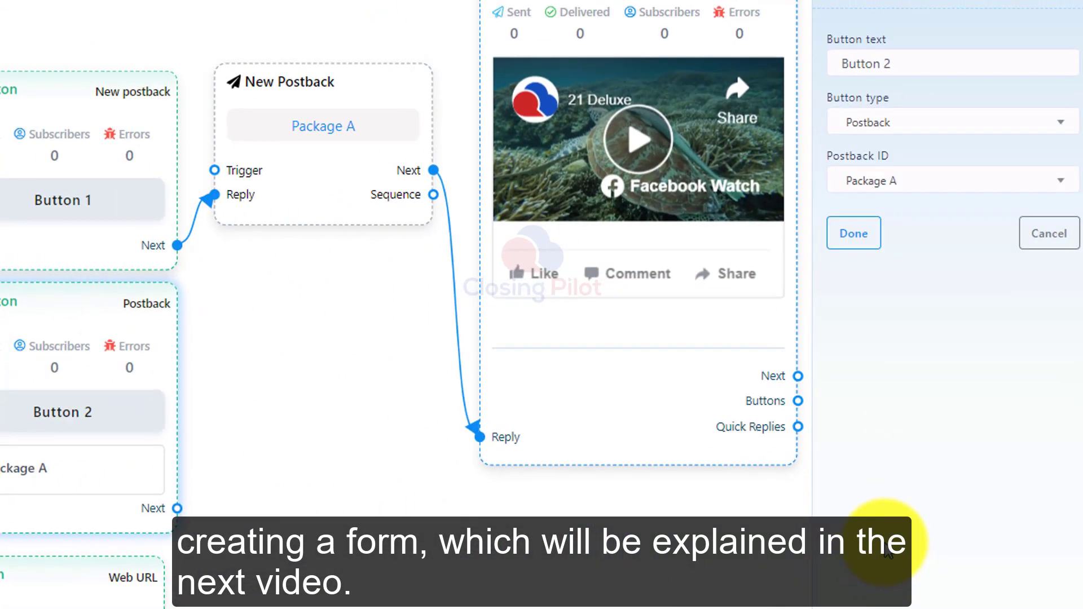
pyautogui.click(856, 237)
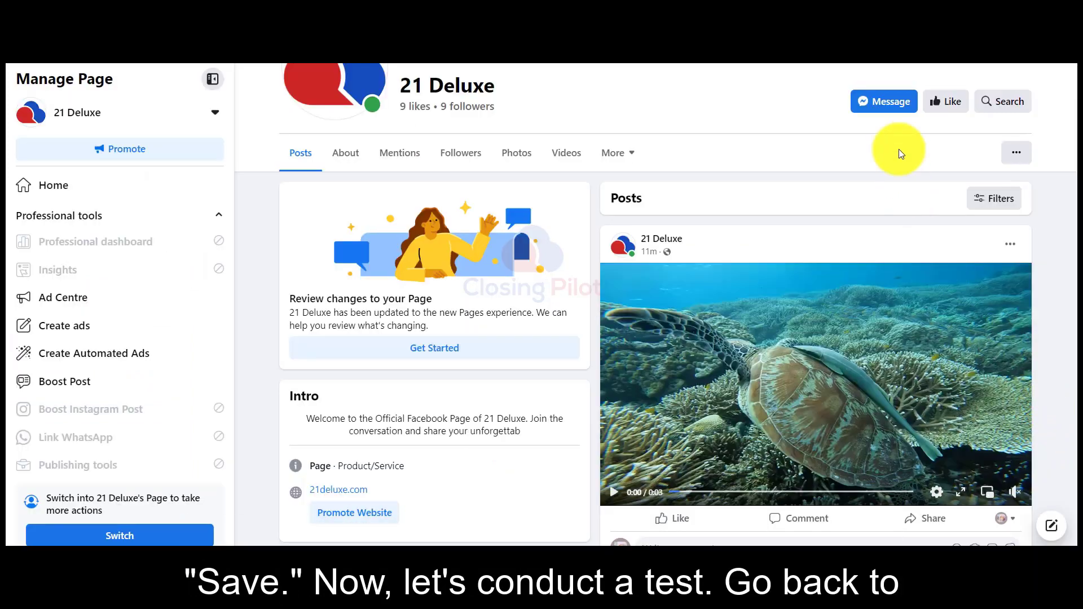
# - Switch to the 21 Deluxe Facebook page, open its Messenger chat and send the keyword "test"
pyautogui.click(887, 108)
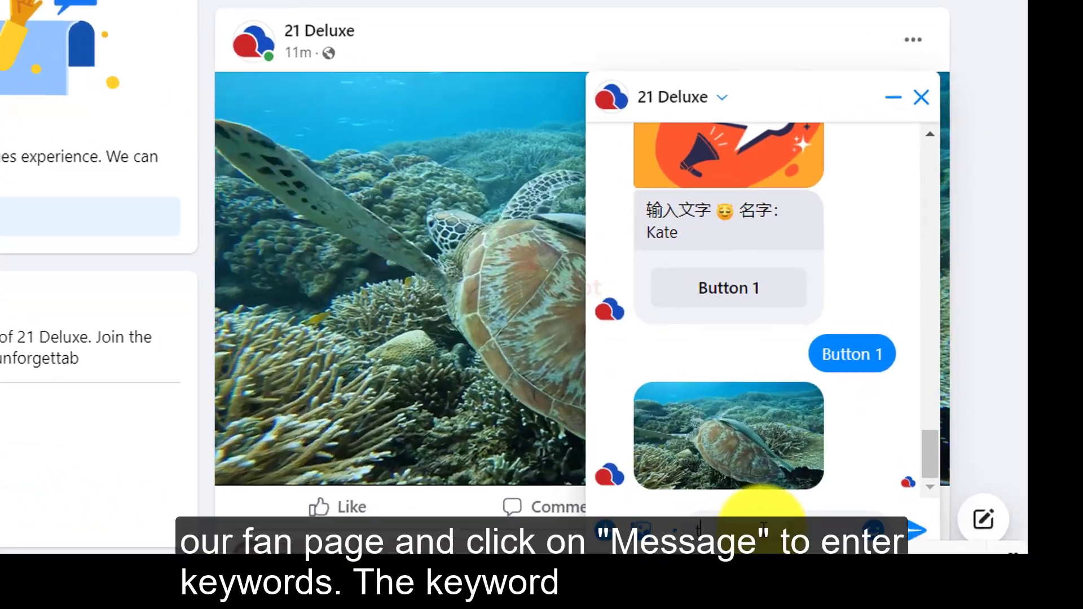
pyautogui.write('test')
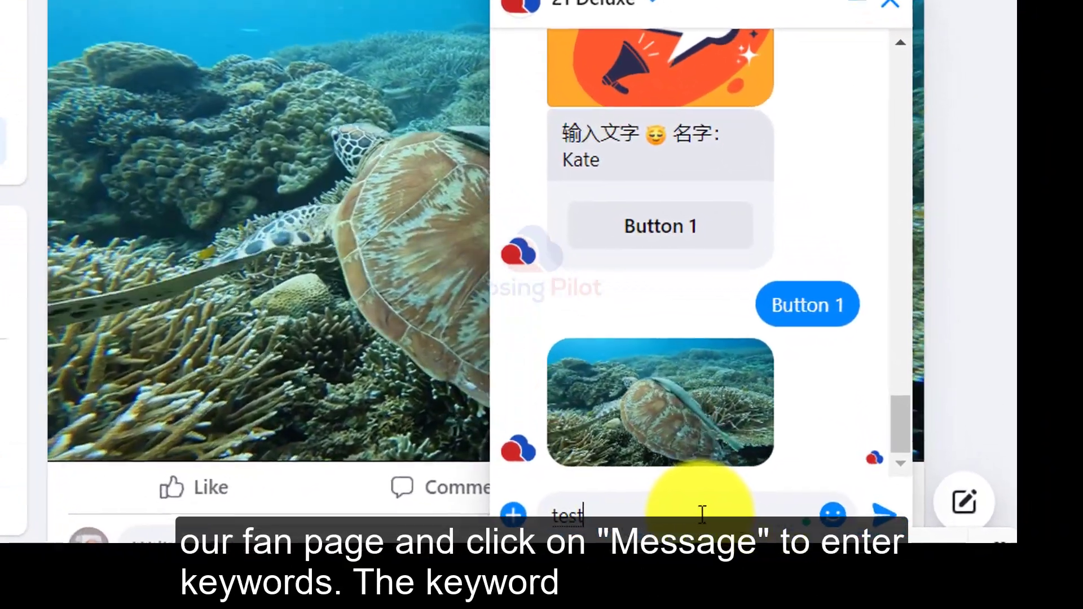
pyautogui.press('Return')
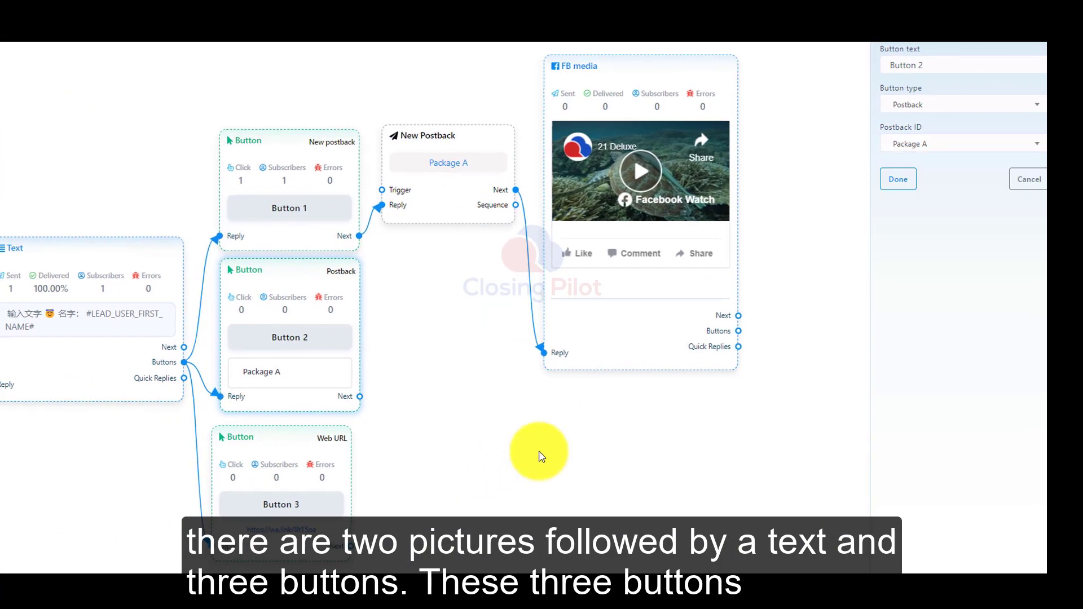
# - Return to the flow editor, review the image, text and three button blocks, and close Button 2's settings without changes
pyautogui.moveTo(540, 456); pyautogui.dragTo(778, 435)
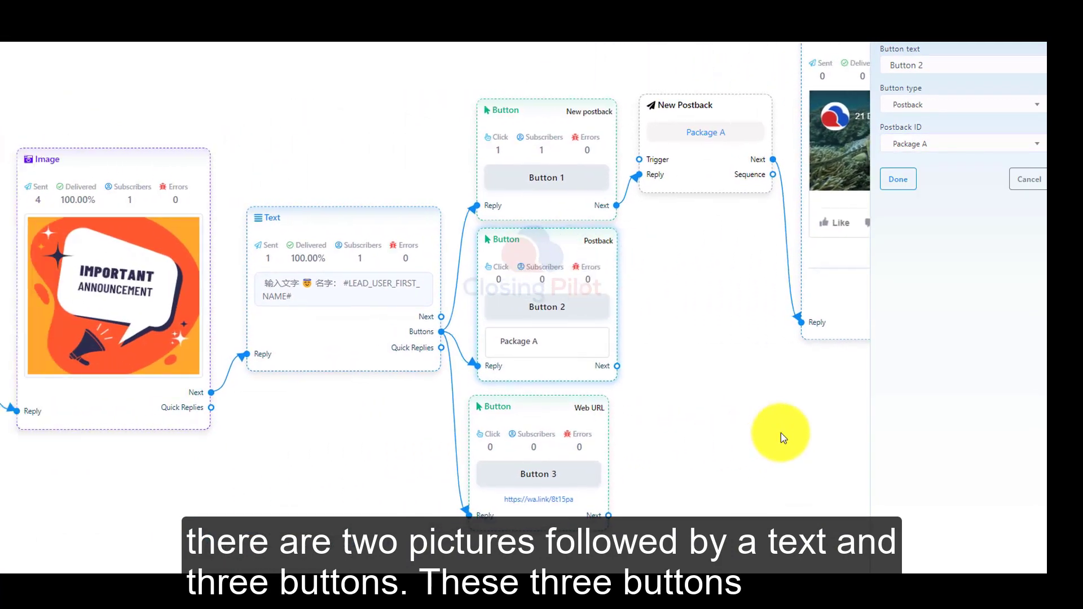
pyautogui.click(1031, 178)
pyautogui.moveTo(882, 415); pyautogui.dragTo(845, 430)
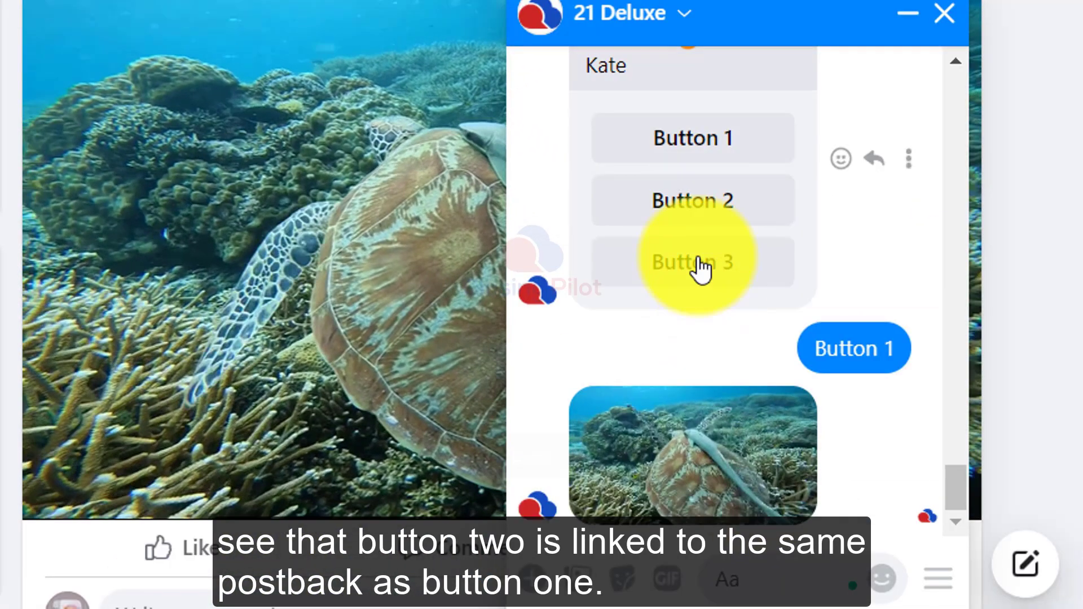
# - Trigger Button 2's reply in the 21 Deluxe Messenger chat
pyautogui.click(697, 201)
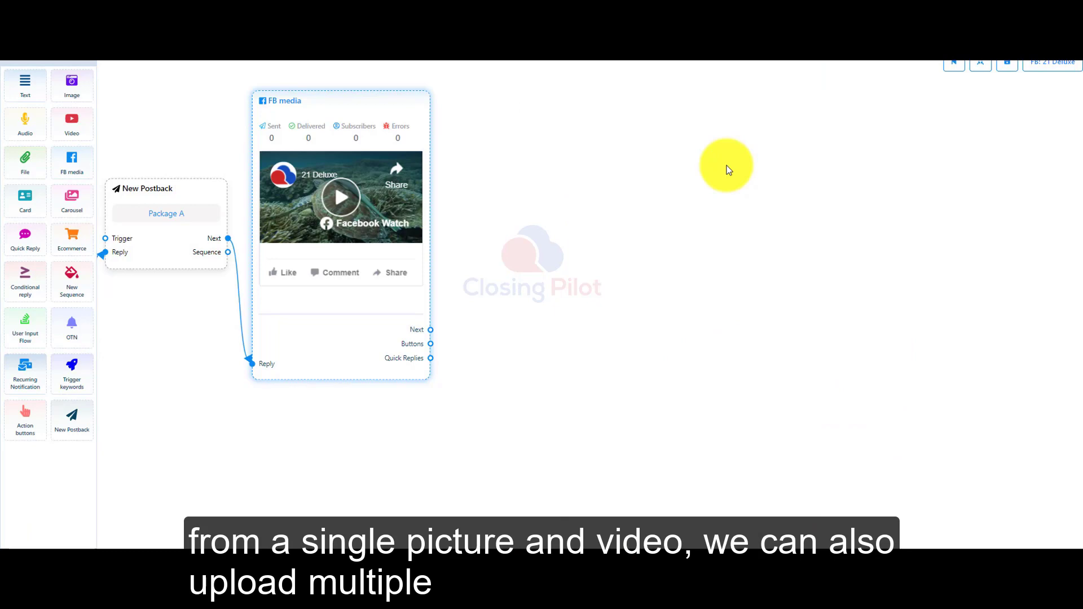
# - Add a Carousel block as the FB media block's next reply and place it close beside that block
pyautogui.moveTo(430, 330); pyautogui.dragTo(500, 159)
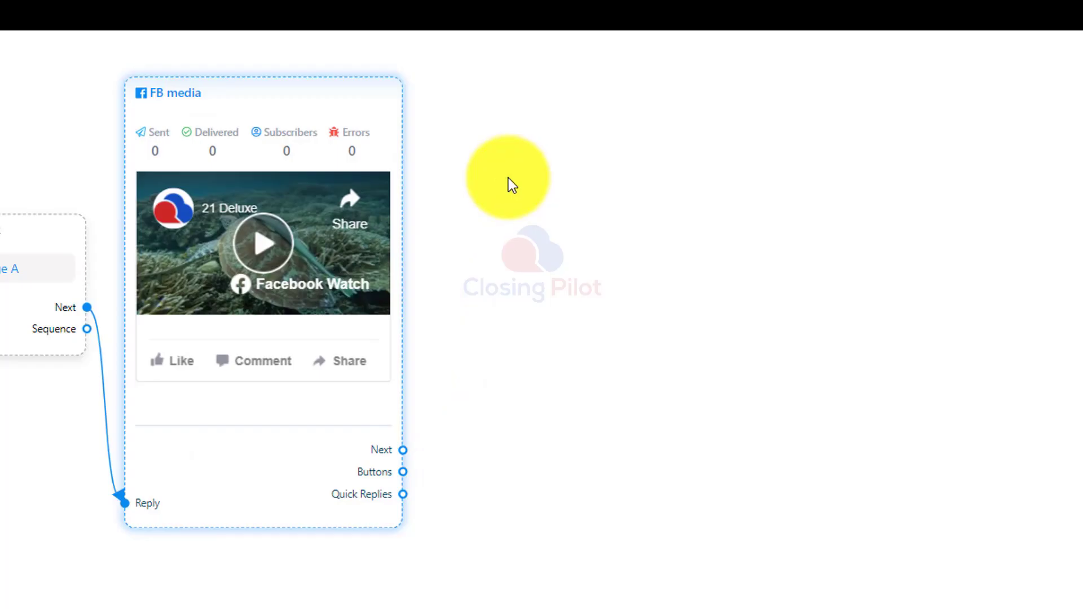
pyautogui.moveTo(402, 450); pyautogui.dragTo(502, 201)
pyautogui.click(564, 257)
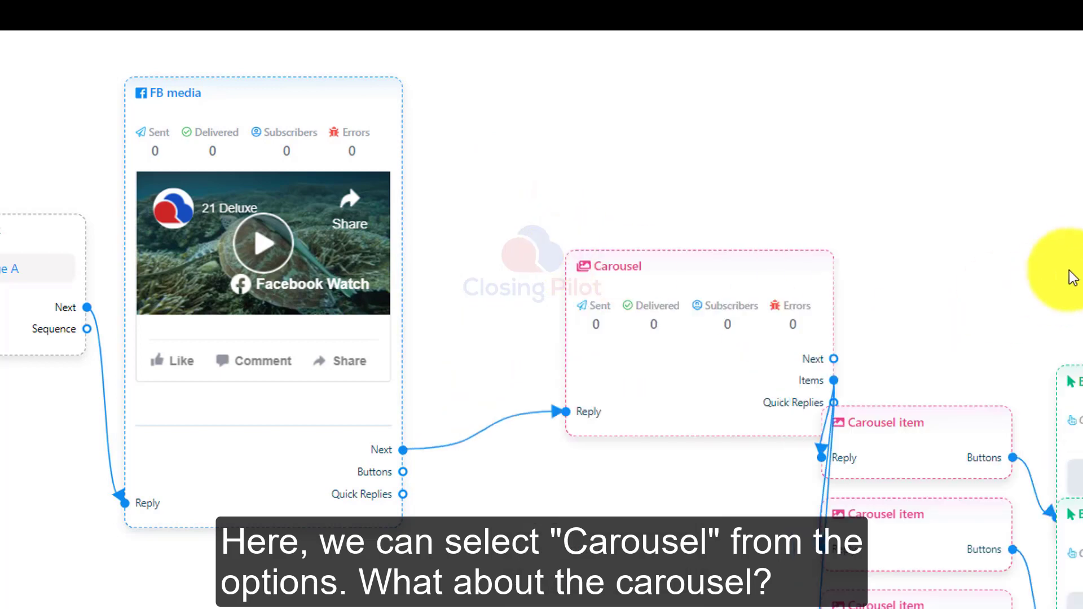
pyautogui.moveTo(723, 363); pyautogui.dragTo(609, 414)
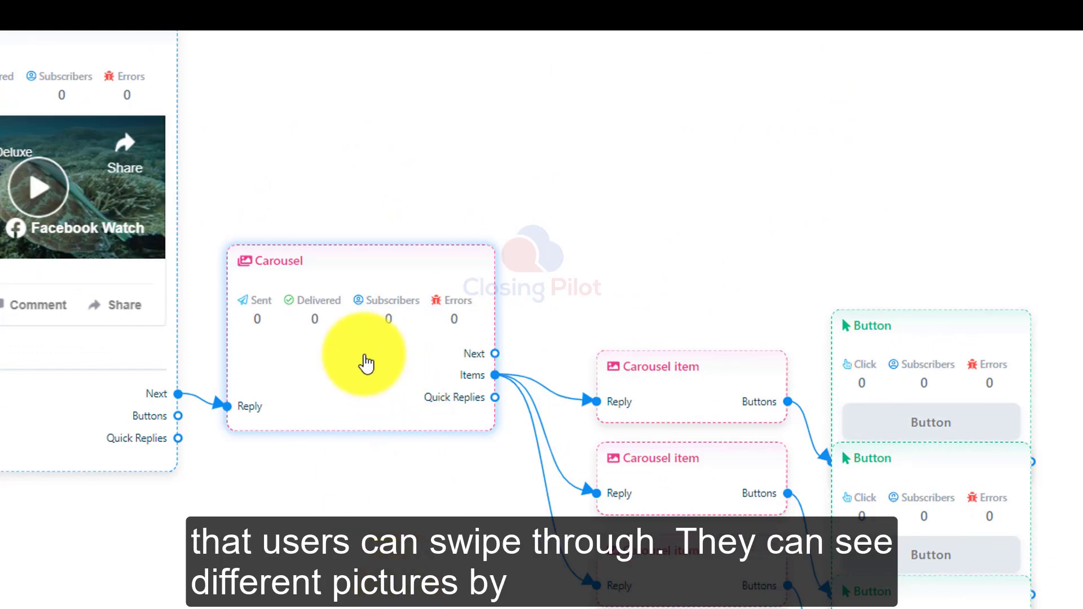
# - Space the three carousel items apart vertically so each is separate from the others
pyautogui.click(921, 140)
pyautogui.moveTo(326, 262); pyautogui.dragTo(313, 167)
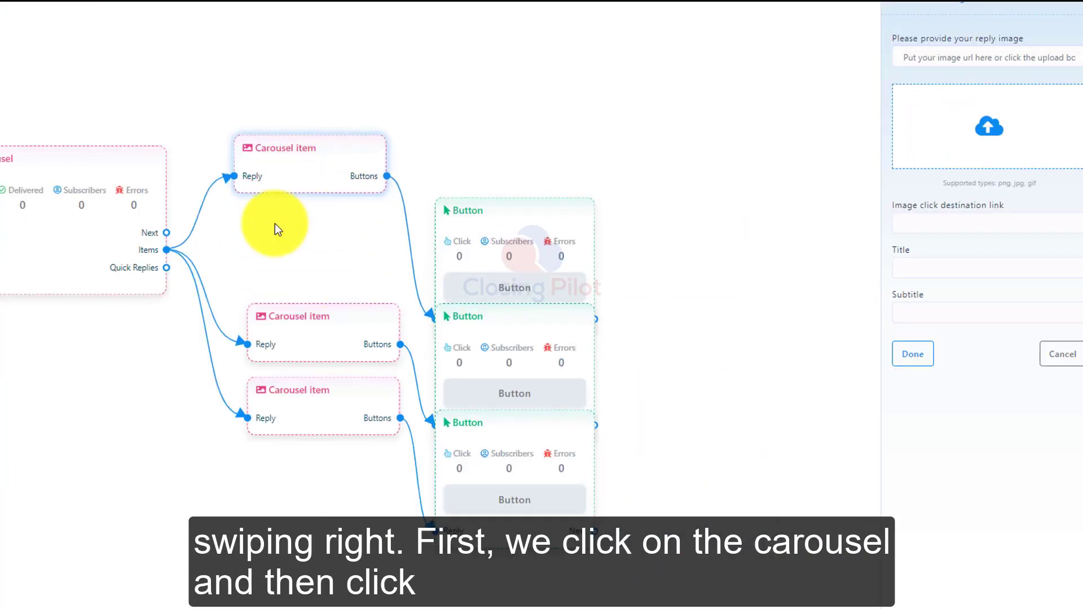
pyautogui.moveTo(313, 354); pyautogui.dragTo(307, 285)
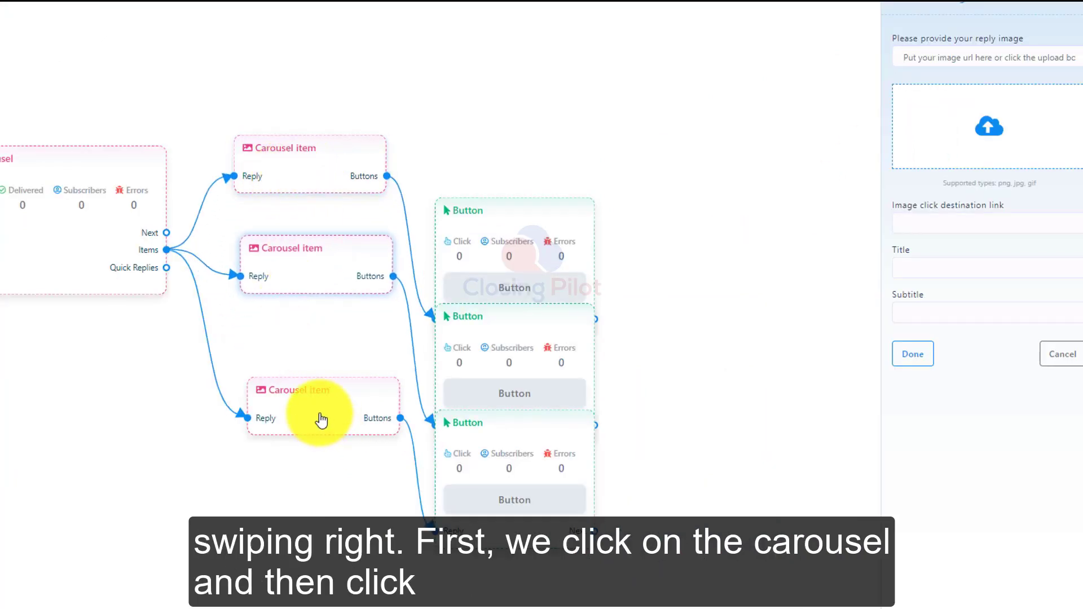
pyautogui.moveTo(316, 415); pyautogui.dragTo(285, 369)
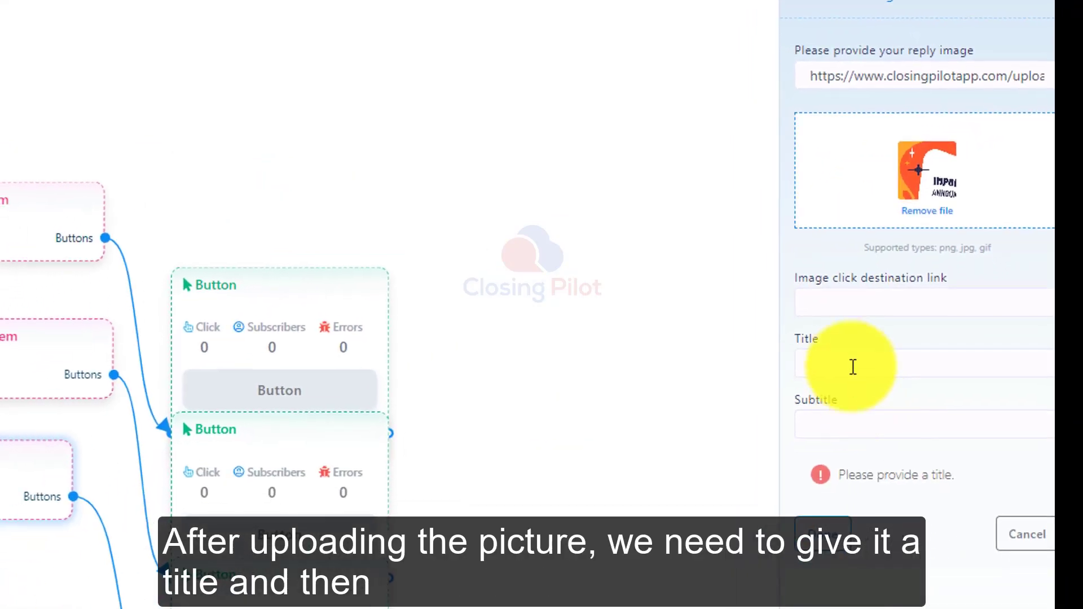
# - Give the carousel item with the Important Announcement image the title "Title" and apply its settings
pyautogui.click(851, 362)
pyautogui.write('Title')
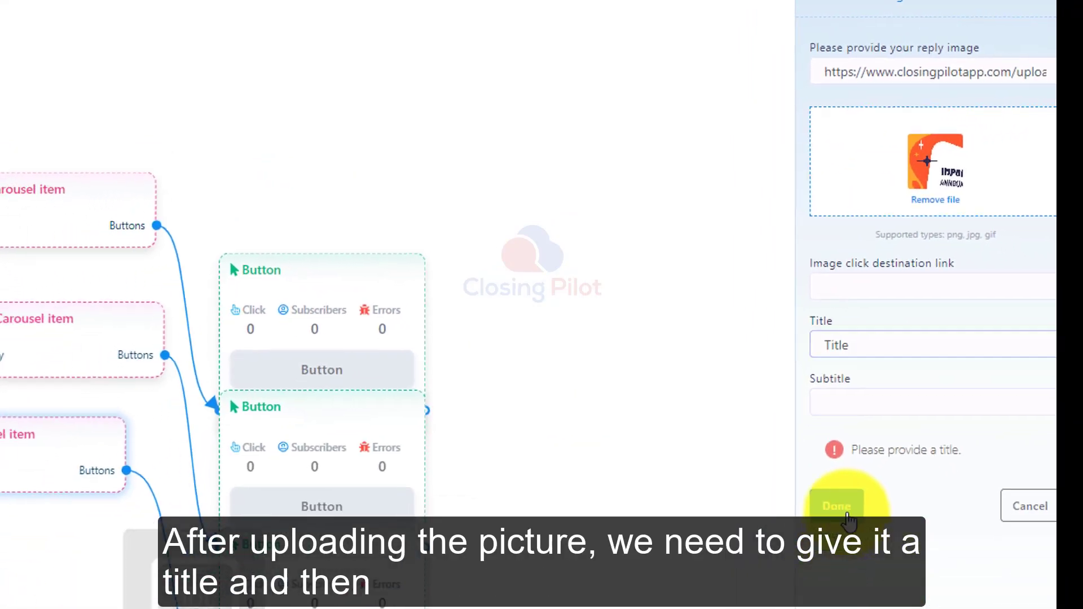
pyautogui.click(824, 533)
# - Position the Important Announcement item above the two empty carousel items, spreading them out beneath its image preview
pyautogui.moveTo(261, 380); pyautogui.dragTo(261, 201)
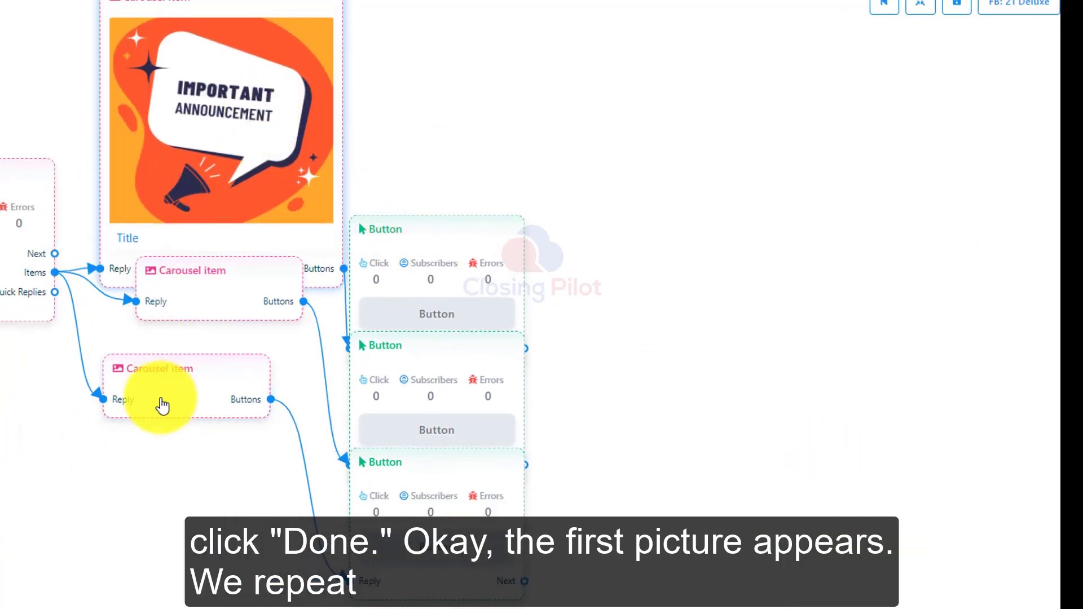
pyautogui.moveTo(161, 404); pyautogui.dragTo(97, 496)
pyautogui.moveTo(218, 305); pyautogui.dragTo(172, 377)
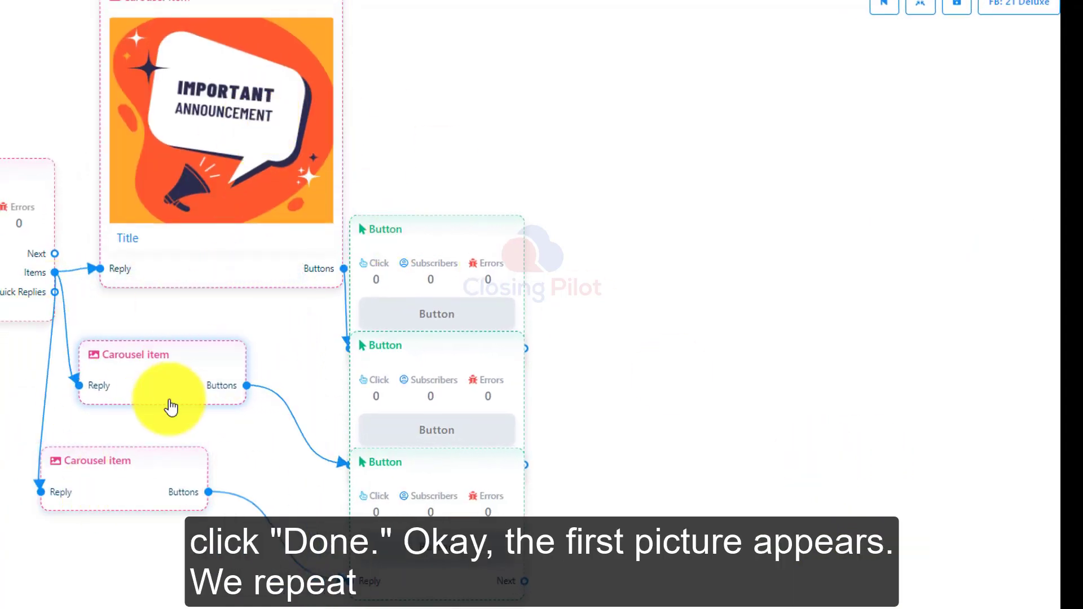
pyautogui.moveTo(437, 226); pyautogui.dragTo(488, 47)
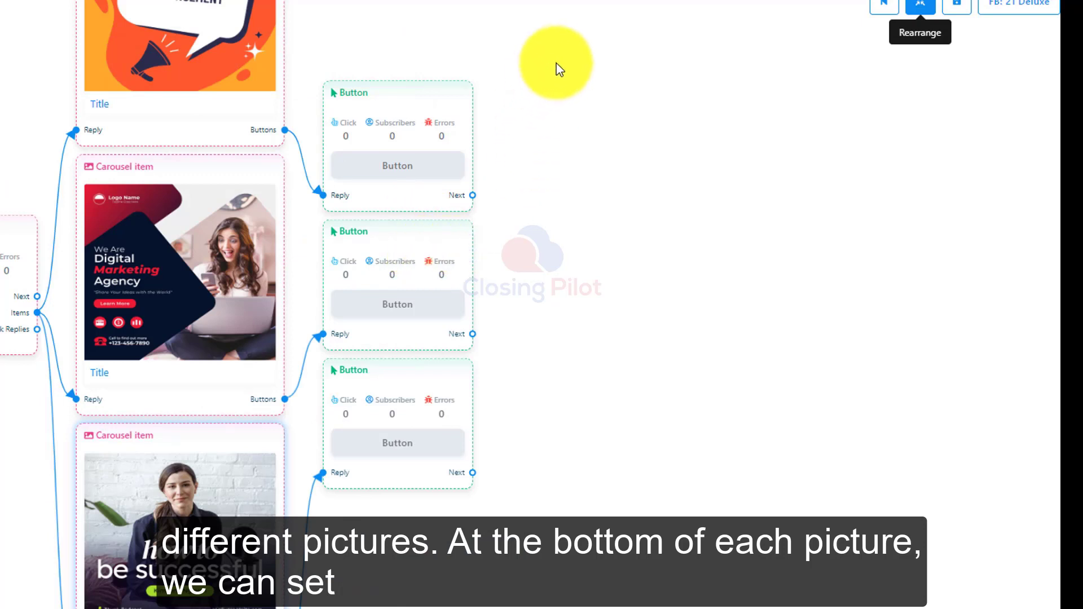
# - Configure the Important Announcement item's button with the text "Click Here" and the button type New postback
pyautogui.moveTo(550, 71); pyautogui.dragTo(443, 217)
pyautogui.moveTo(266, 355); pyautogui.dragTo(237, 248)
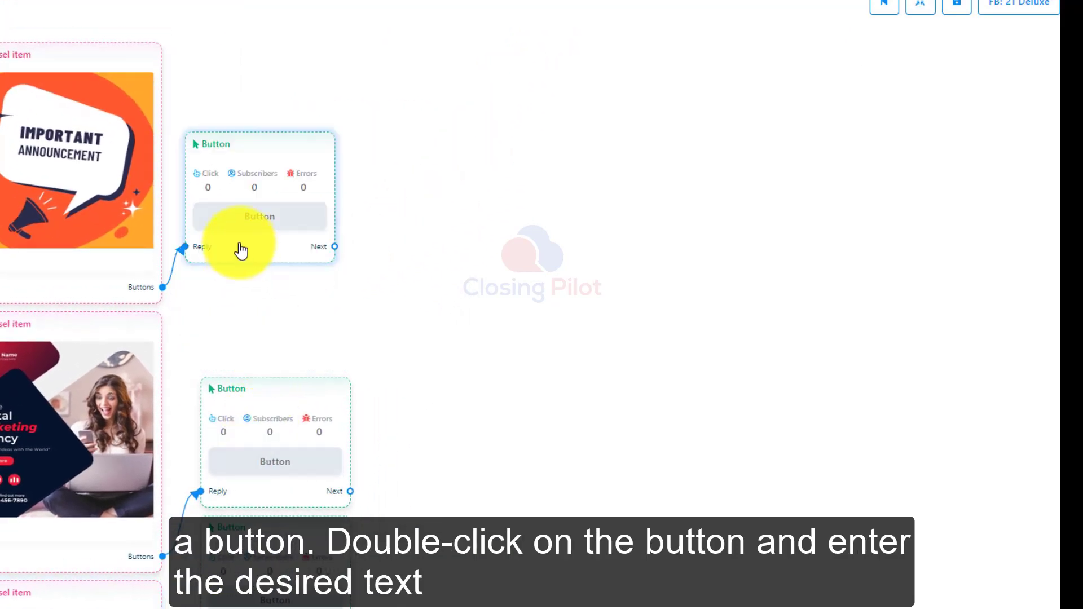
pyautogui.doubleClick(241, 251)
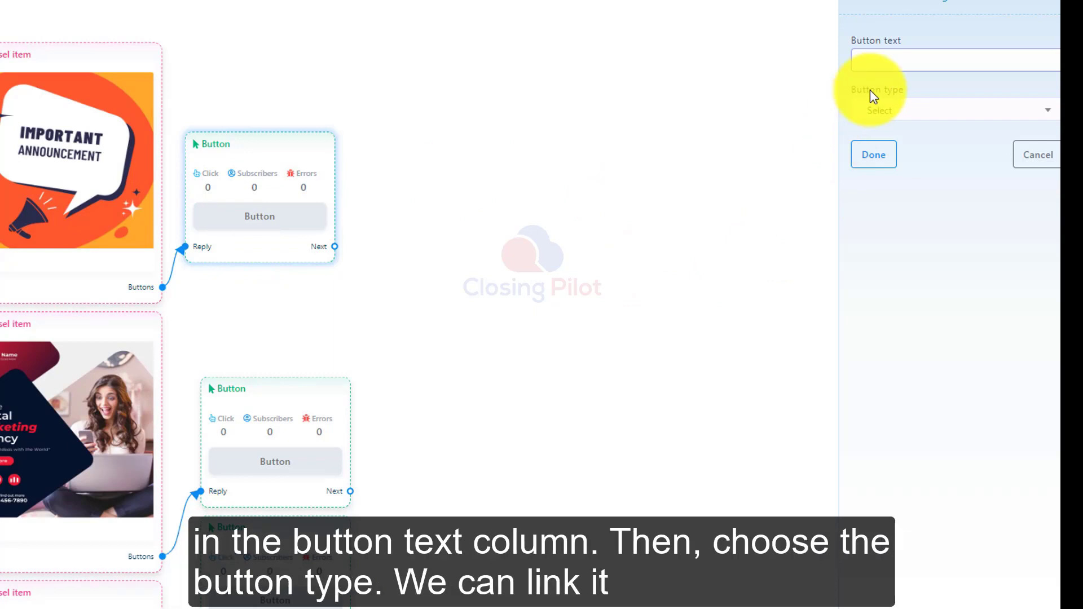
pyautogui.write('Click Here')
pyautogui.click(878, 111)
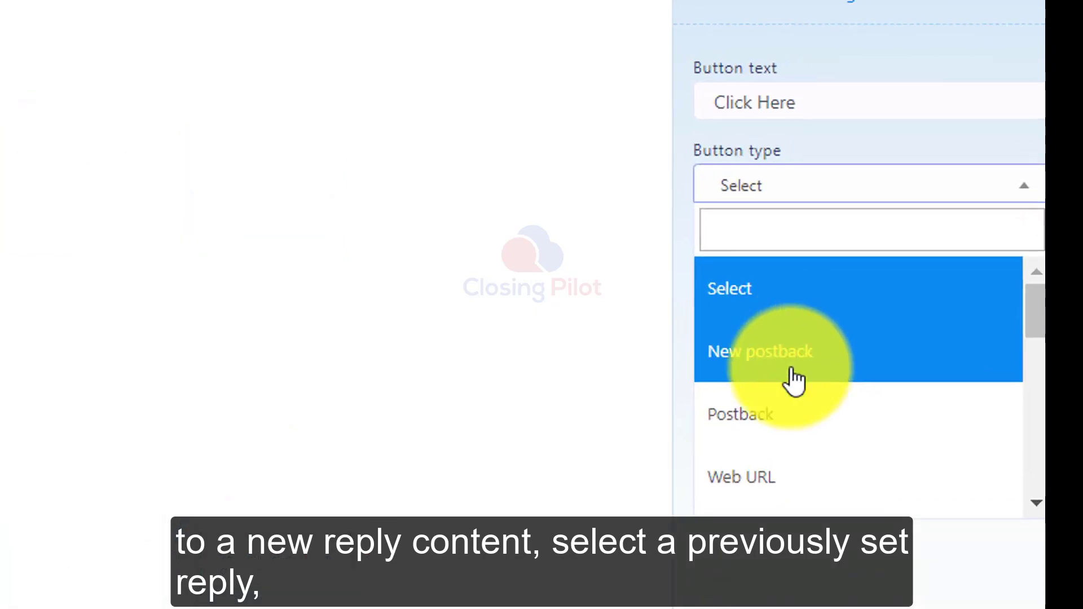
pyautogui.click(778, 423)
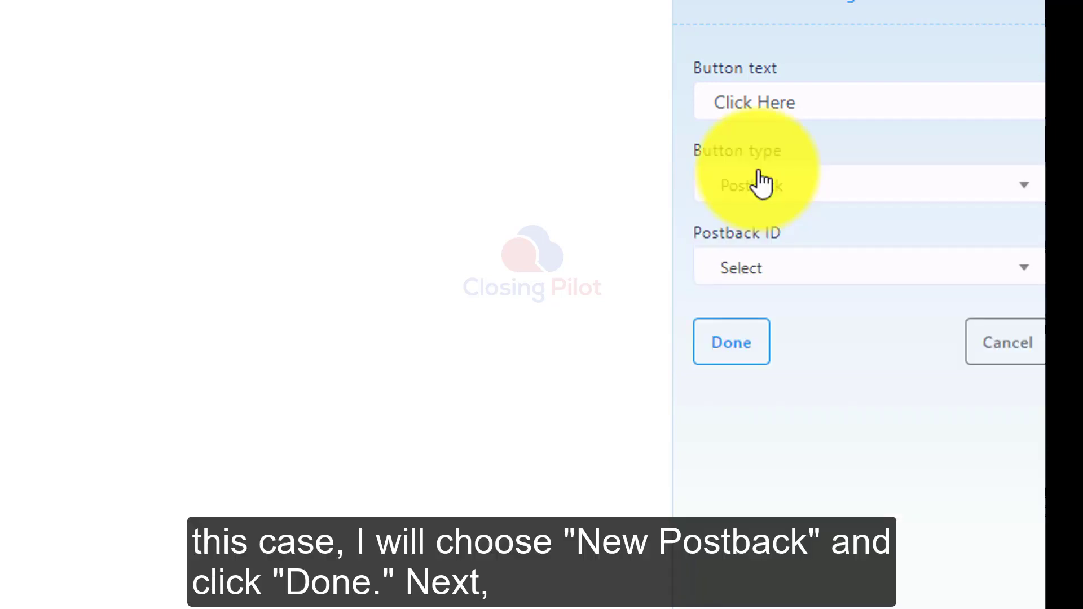
pyautogui.click(756, 182)
pyautogui.click(761, 351)
pyautogui.click(731, 259)
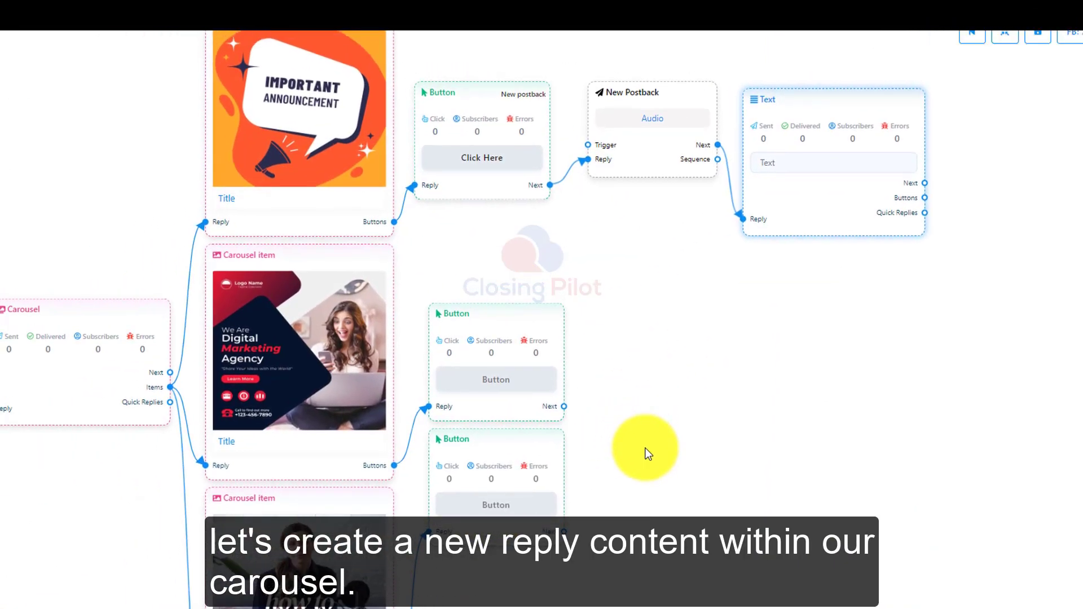
# - Delete the unused button block attached to the Digital Marketing Agency carousel item
pyautogui.moveTo(654, 330); pyautogui.dragTo(601, 383)
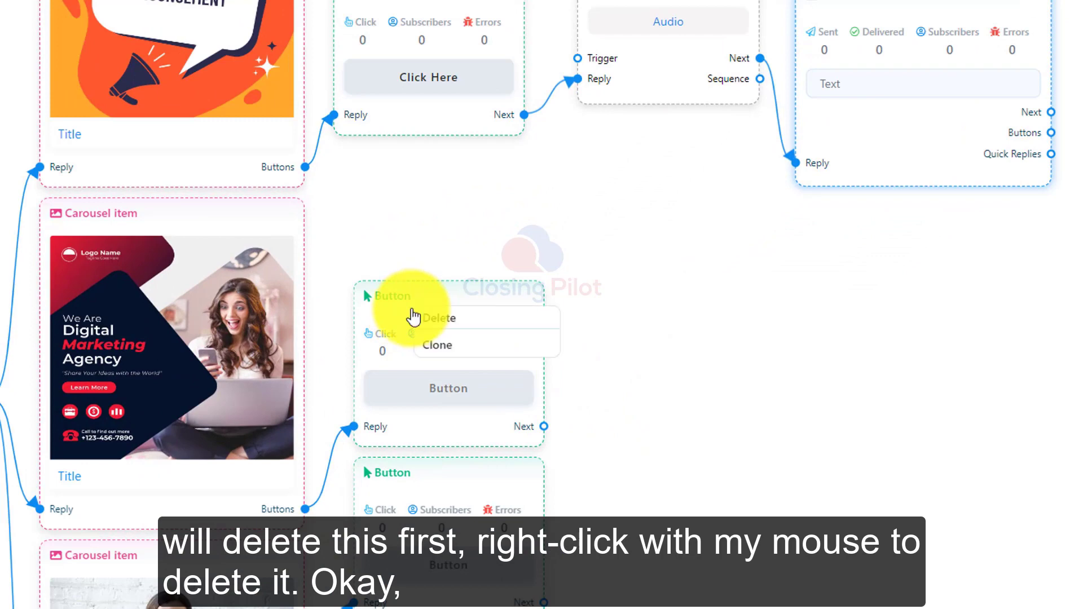
pyautogui.click(434, 319)
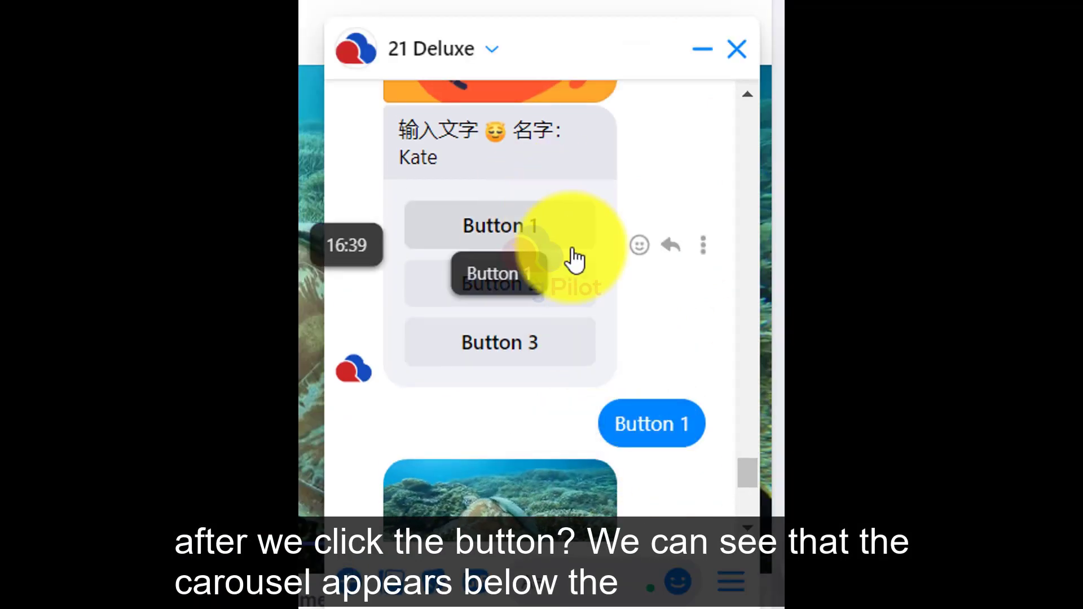
# - Review Button 1's reply in the Messenger chat, swipe through the carousel images and trigger the Click Here button
pyautogui.scroll(-5, 653, 424)
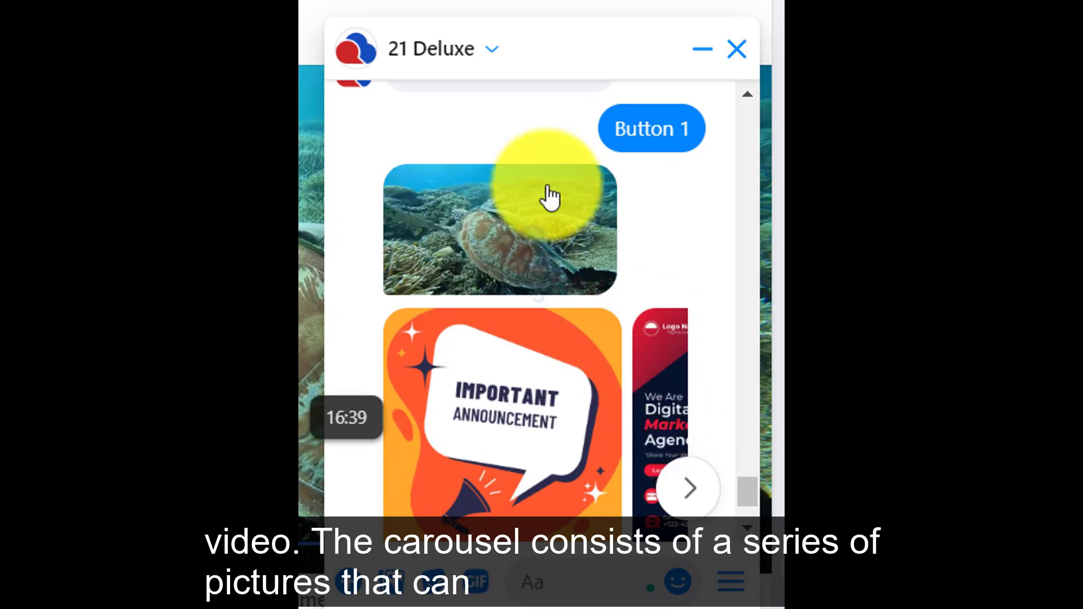
pyautogui.scroll(-3, 583, 401)
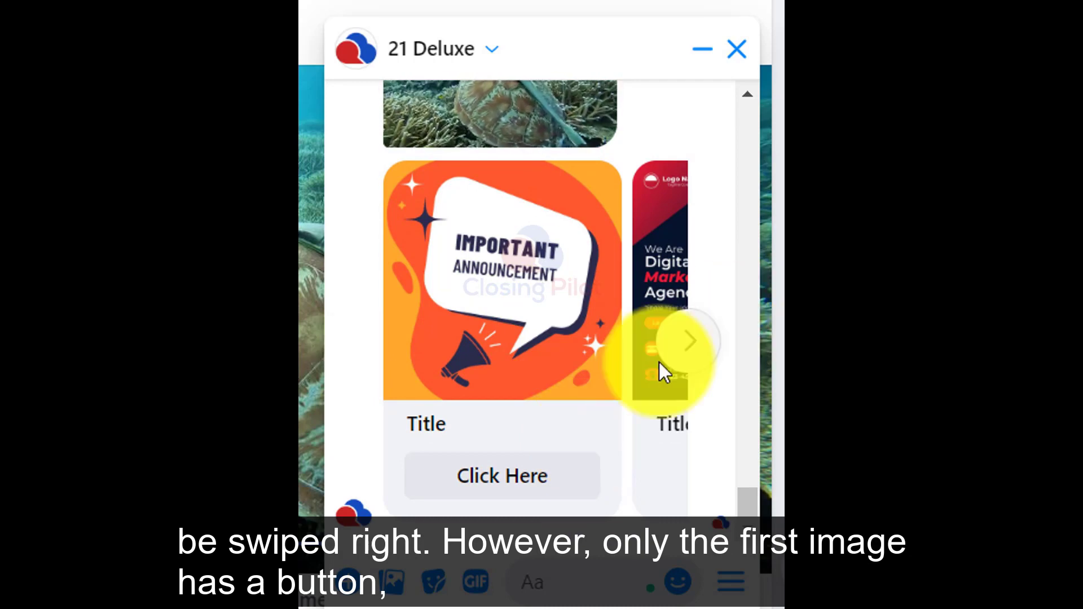
pyautogui.click(699, 351)
pyautogui.click(698, 351)
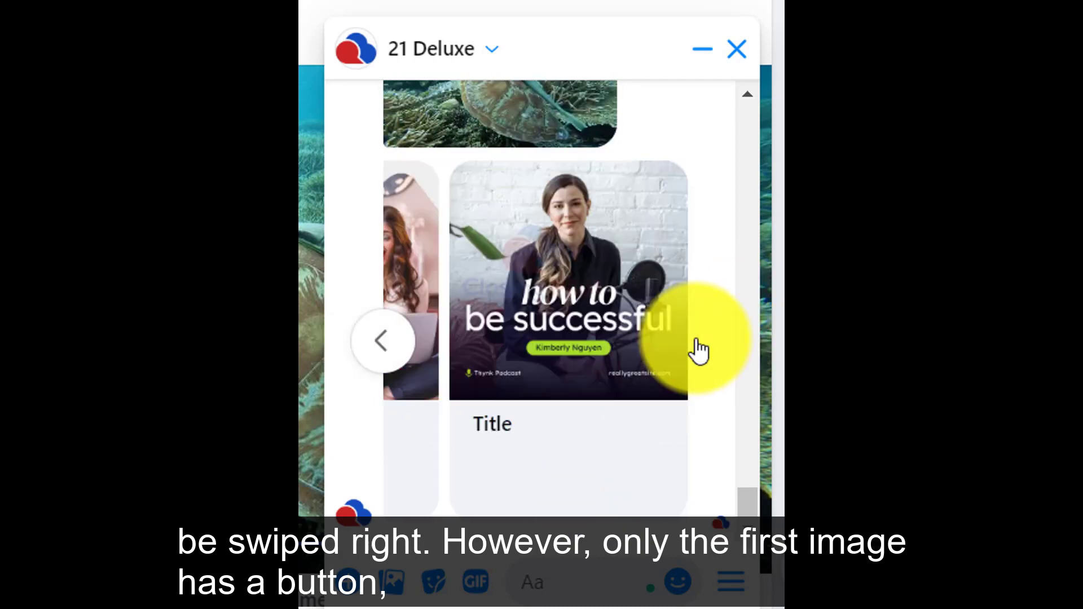
pyautogui.click(400, 351)
pyautogui.click(395, 347)
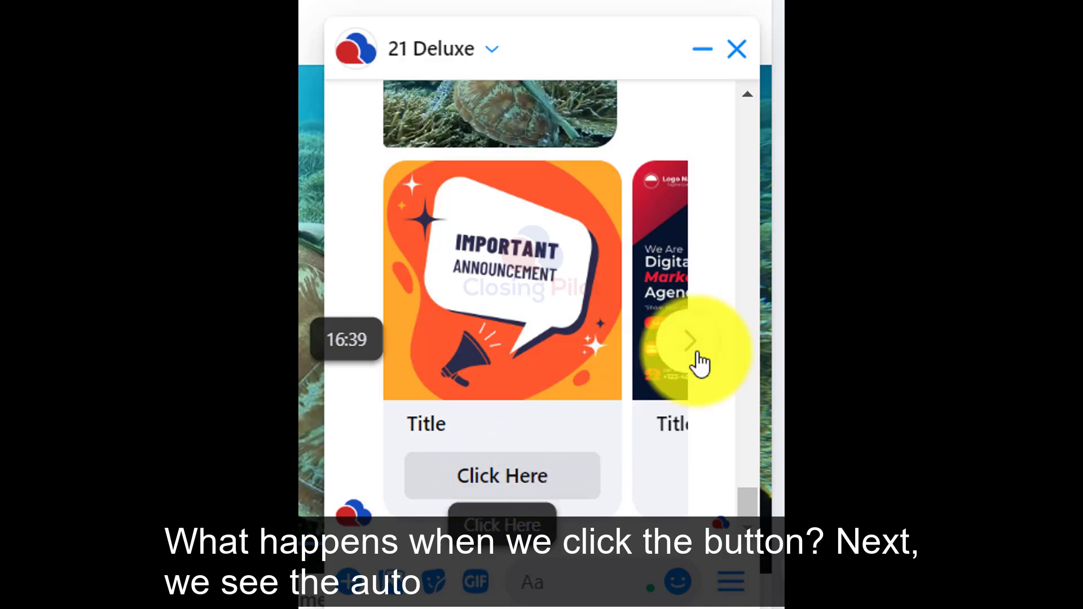
pyautogui.click(680, 334)
pyautogui.click(387, 340)
pyautogui.click(473, 486)
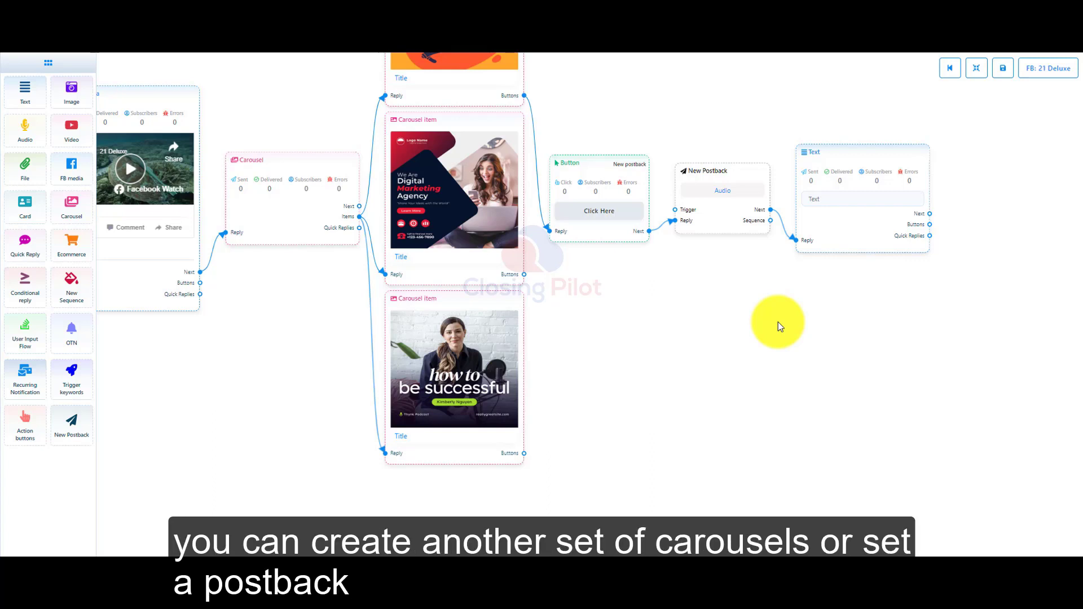
# - Add a fourth item to the Carousel block and place it below the third carousel item
pyautogui.moveTo(971, 234); pyautogui.dragTo(906, 256)
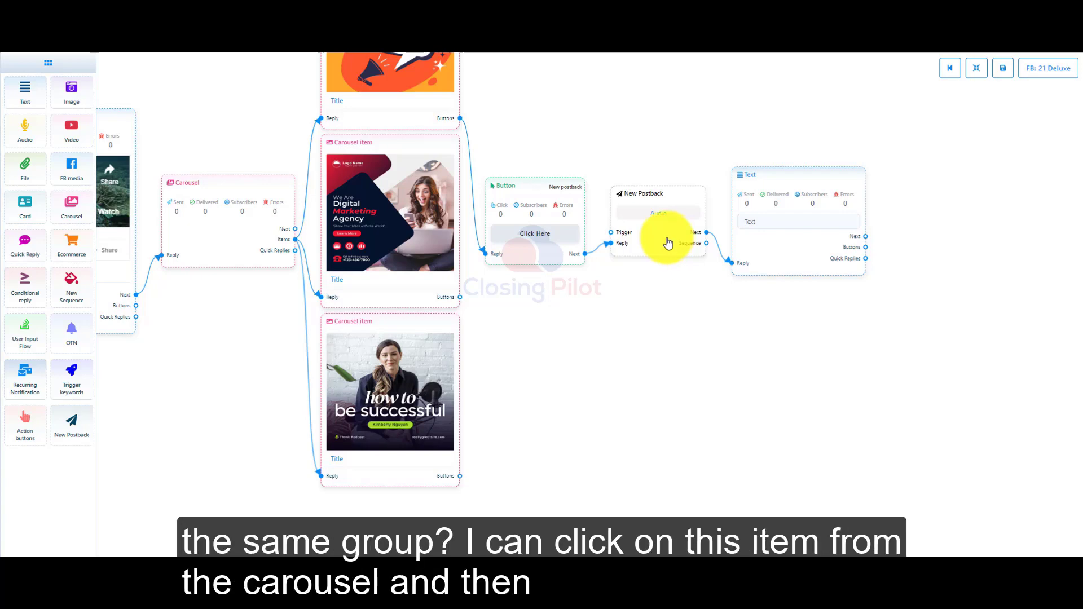
pyautogui.scroll(5, 175, 406)
pyautogui.scroll(-3, 319, 250)
pyautogui.moveTo(374, 116); pyautogui.dragTo(415, 510)
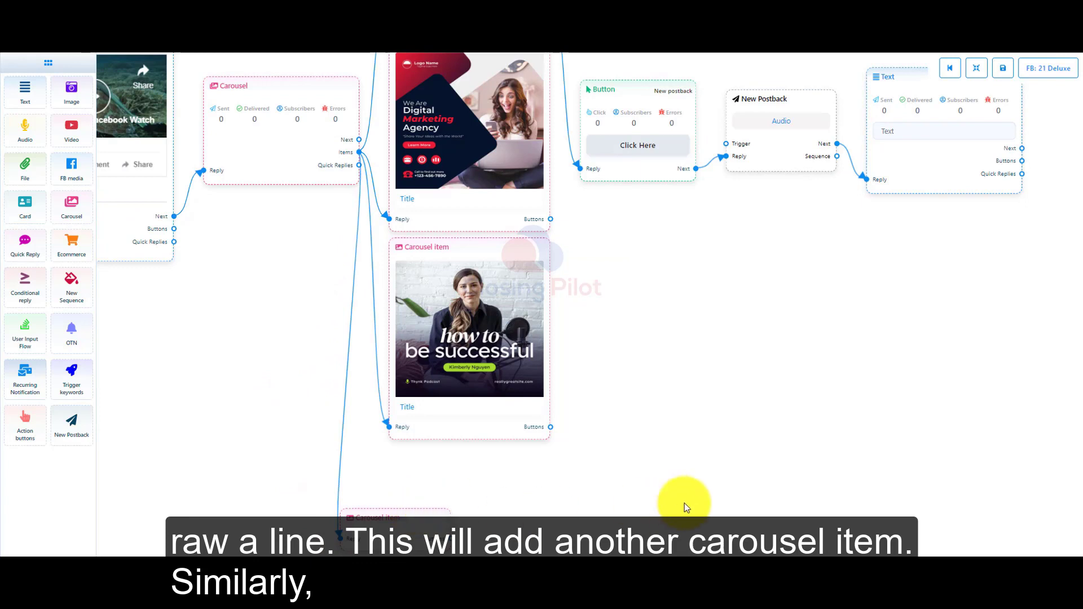
pyautogui.moveTo(685, 507); pyautogui.dragTo(646, 395)
pyautogui.moveTo(345, 430); pyautogui.dragTo(394, 396)
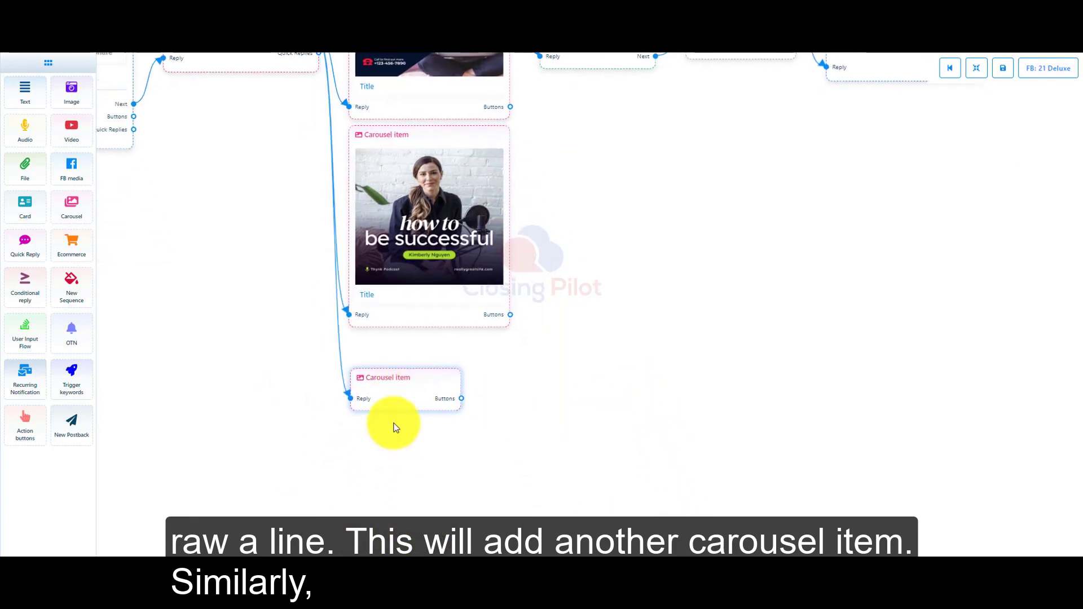
# - Inspect the empty fourth carousel item's settings without changes, and delete that item
pyautogui.doubleClick(399, 400)
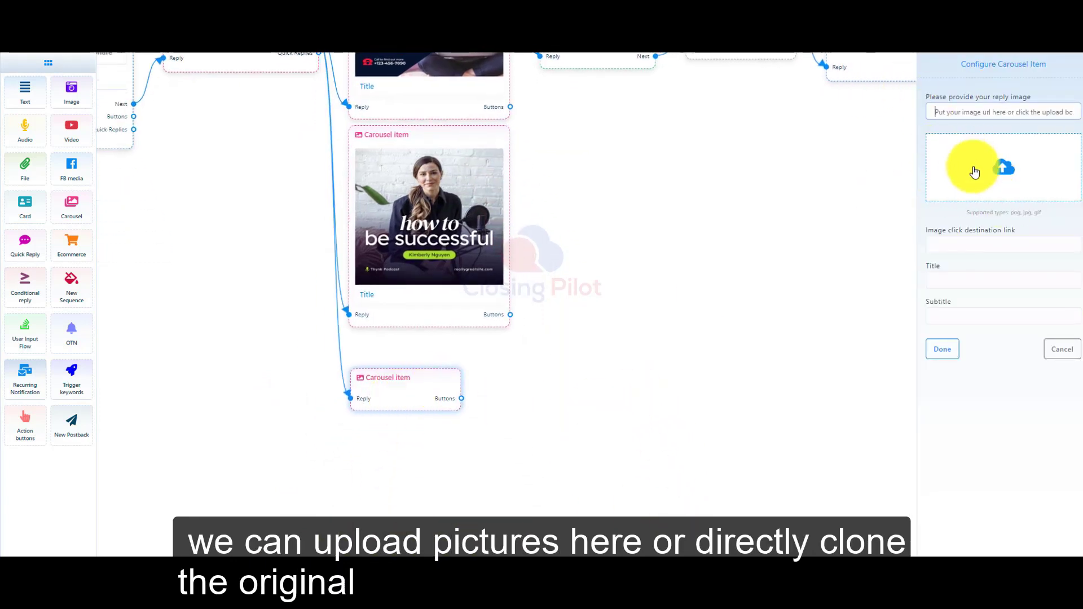
pyautogui.click(1071, 358)
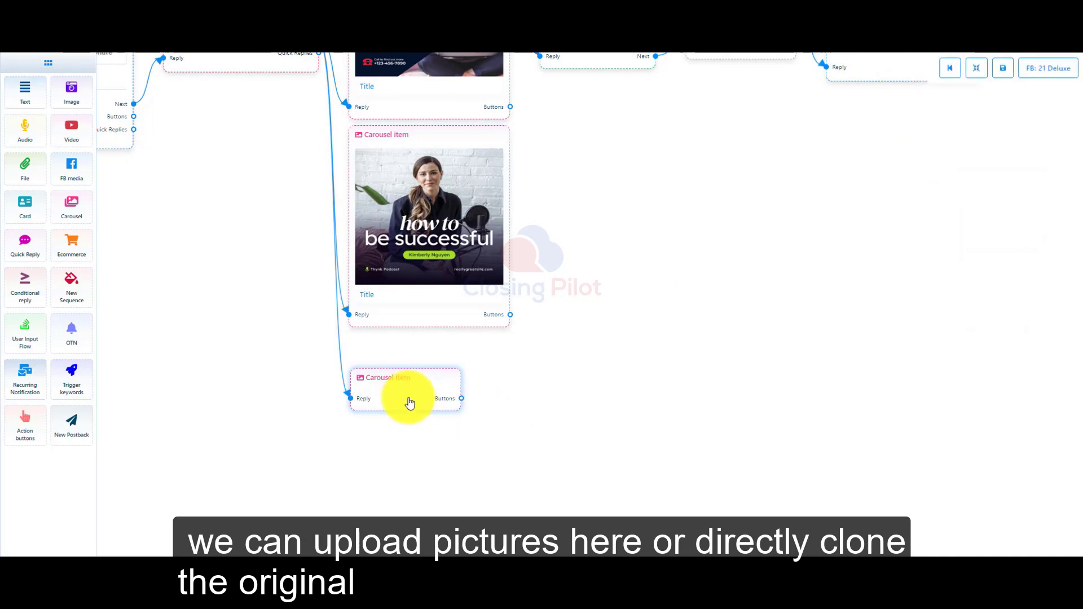
pyautogui.click(420, 406)
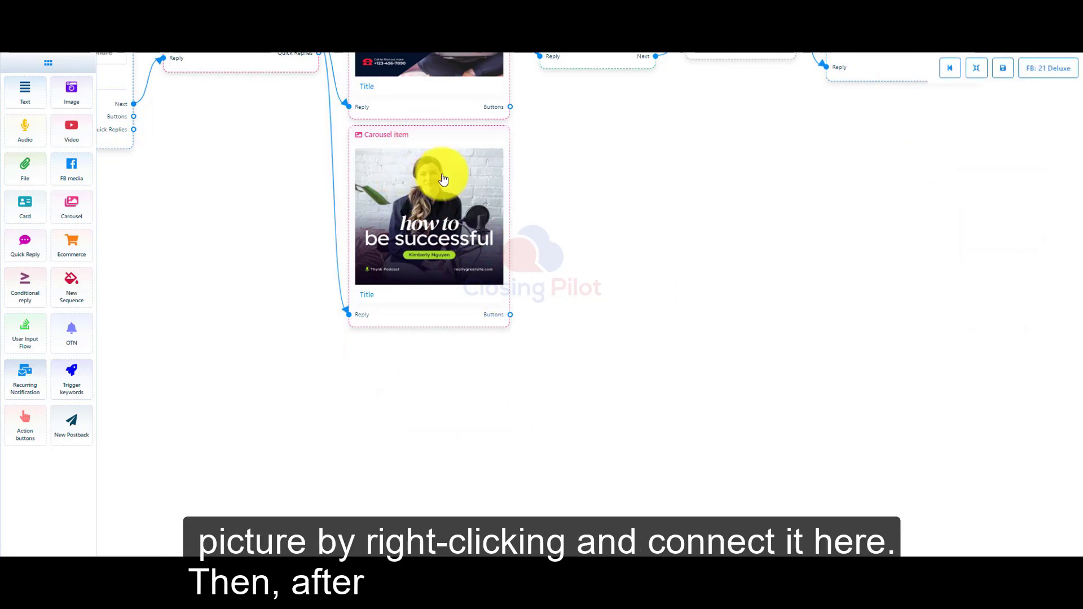
# - Clone the "how to be successful" carousel item and open the copy's settings
pyautogui.rightClick(388, 208)
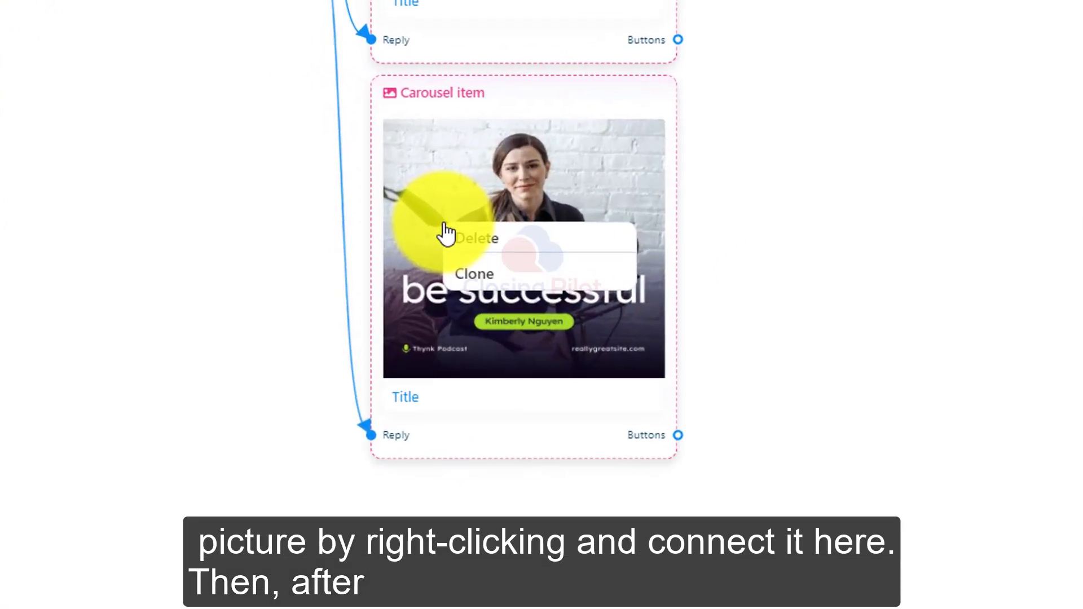
pyautogui.click(474, 274)
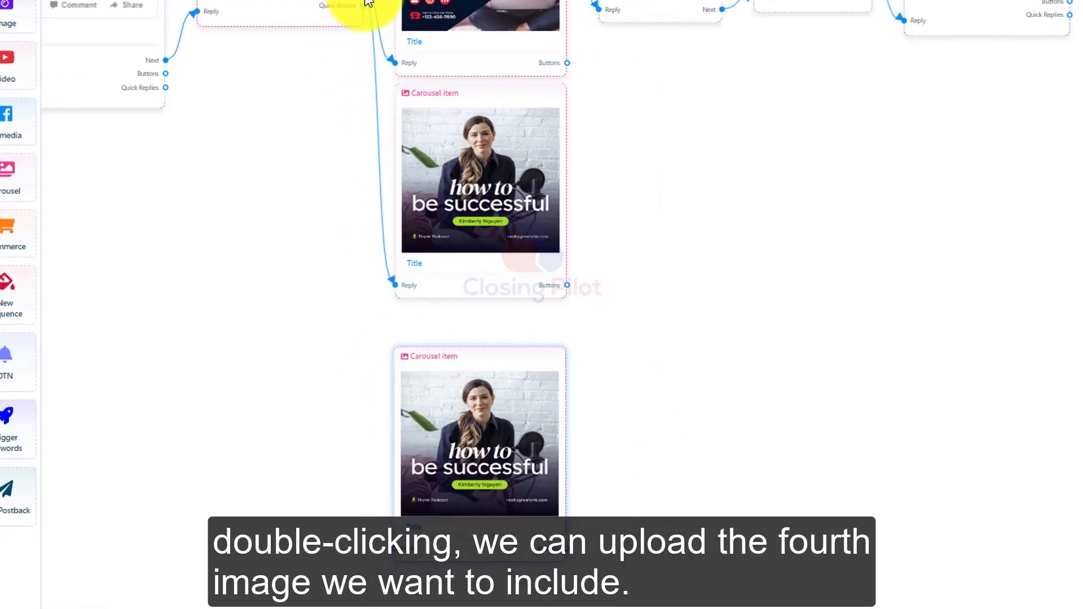
pyautogui.doubleClick(482, 439)
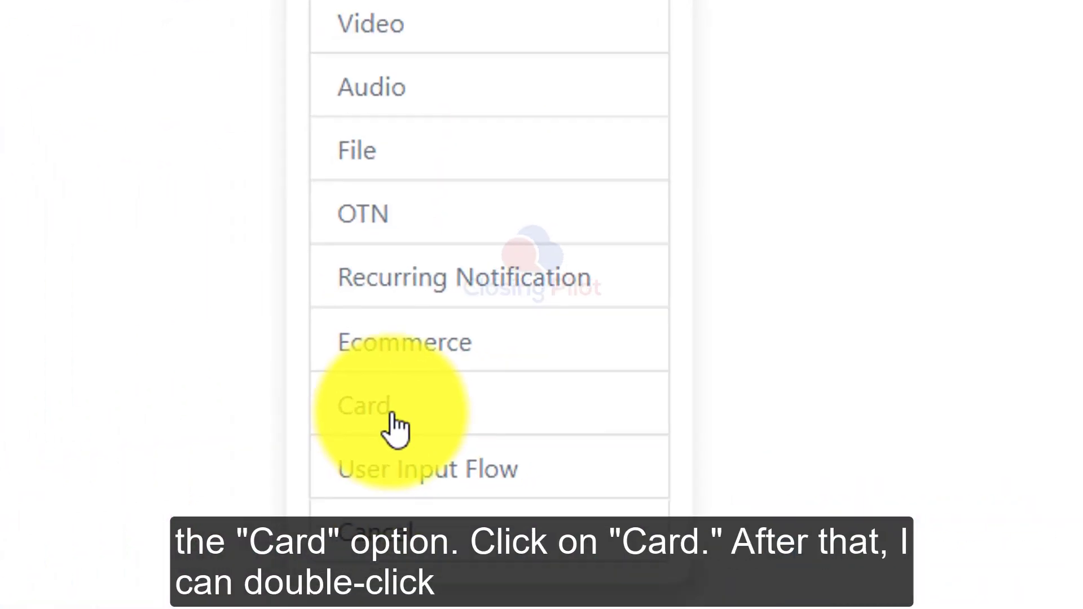
# - Add a Card block as a reply and place its attached button close beside it
pyautogui.click(391, 413)
pyautogui.moveTo(592, 406); pyautogui.dragTo(275, 165)
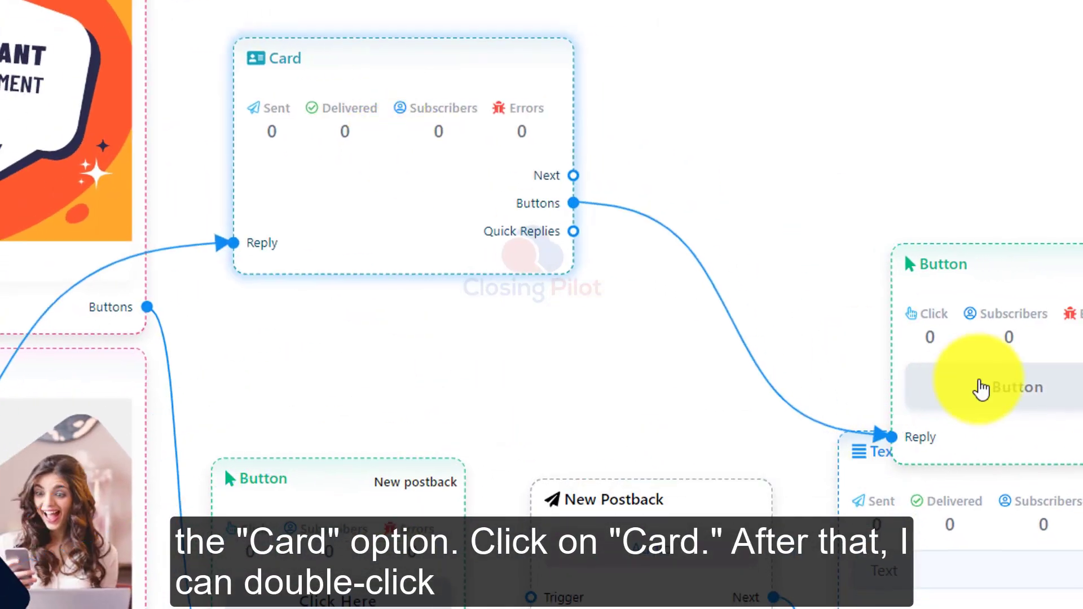
pyautogui.moveTo(980, 387); pyautogui.dragTo(894, 295)
pyautogui.moveTo(774, 116); pyautogui.dragTo(770, 118)
pyautogui.moveTo(680, 332); pyautogui.dragTo(292, 409)
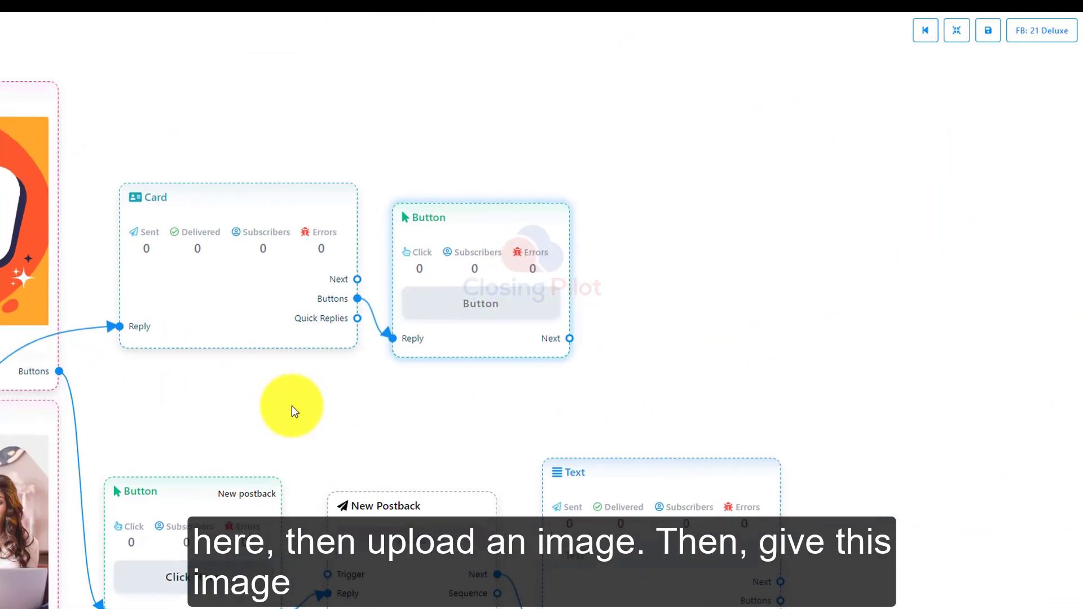
# - Configure the Card block with the "Important Announcement" image and the title "Title"
pyautogui.scroll(-2, 293, 409)
pyautogui.click(251, 320)
pyautogui.doubleClick(249, 317)
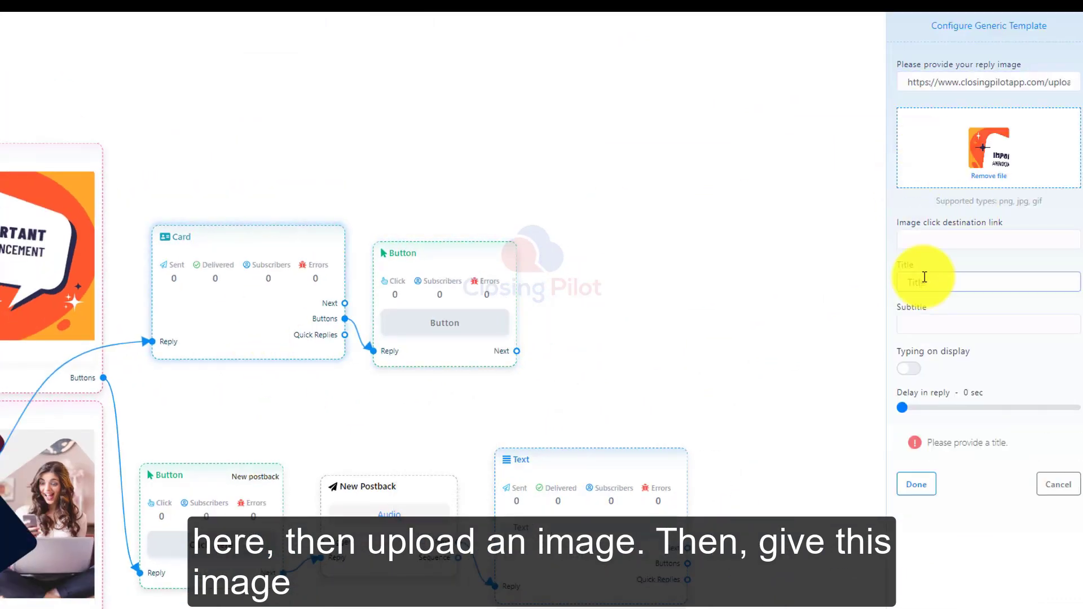
pyautogui.click(914, 280)
pyautogui.write('Title')
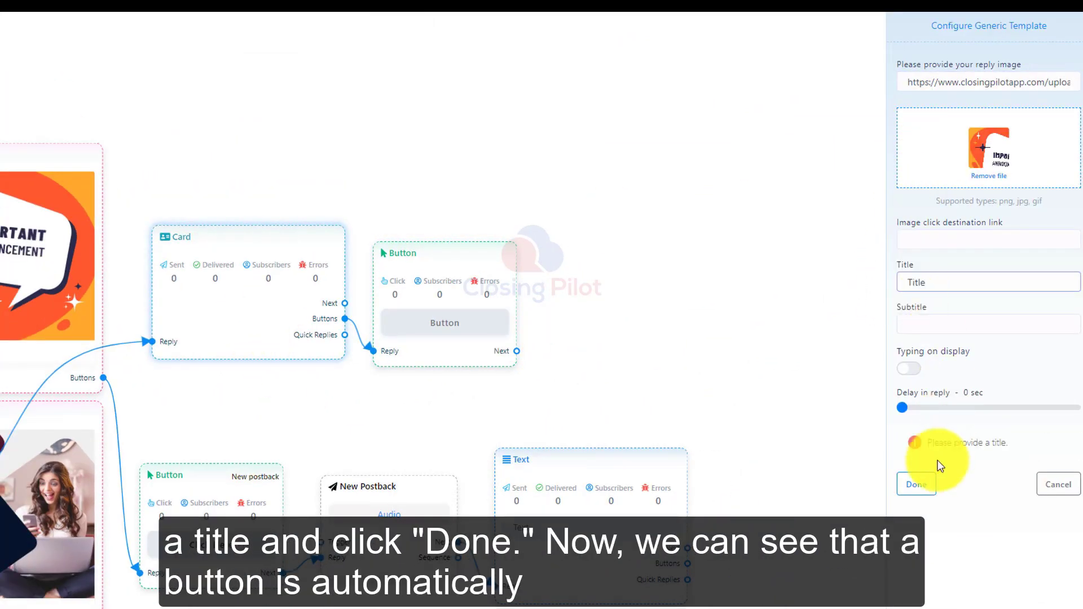
pyautogui.click(916, 484)
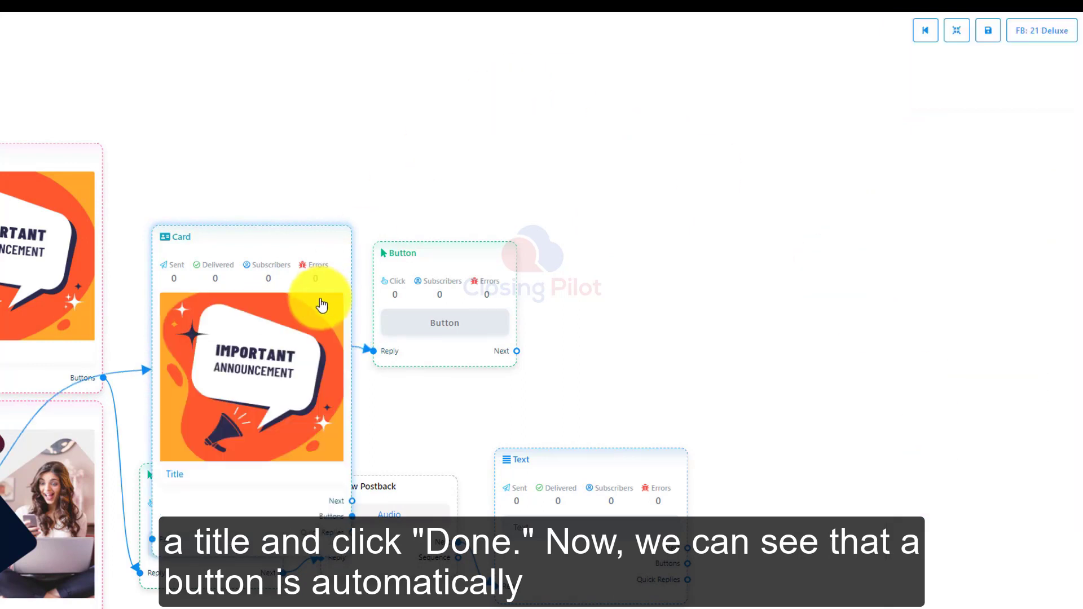
# - Move the Card block up clear of the postback blocks and reposition its attached Button block beside it
pyautogui.moveTo(310, 258); pyautogui.dragTo(293, 90)
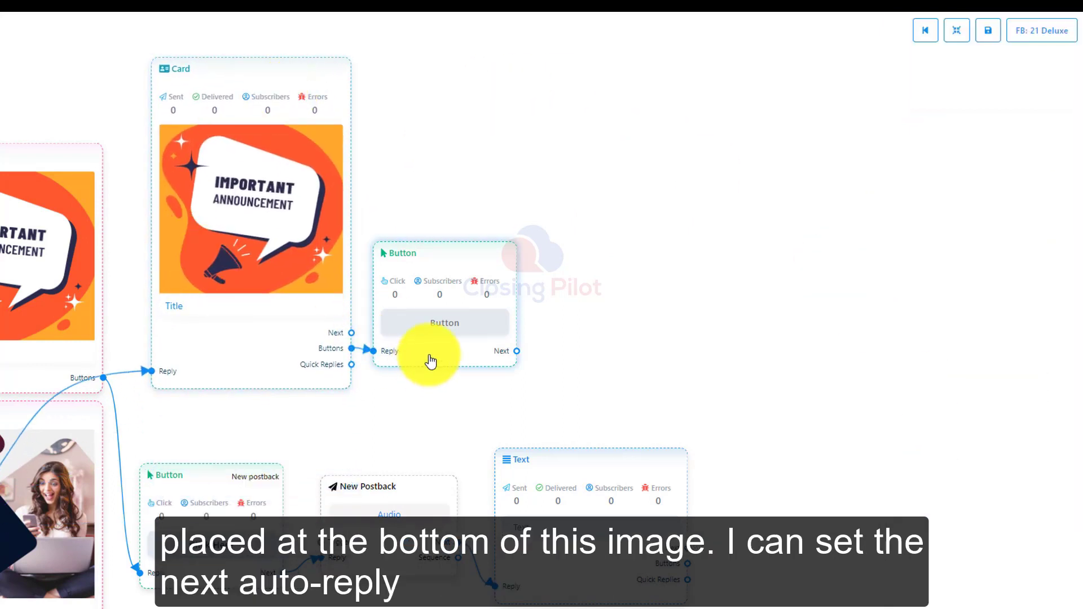
pyautogui.moveTo(431, 363); pyautogui.dragTo(458, 344)
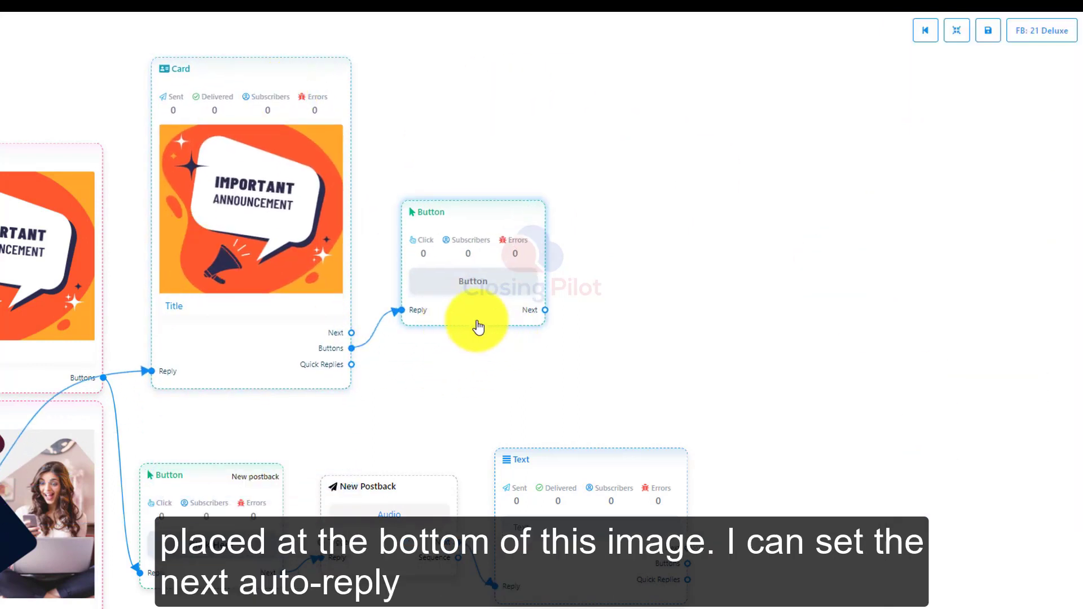
pyautogui.click(450, 314)
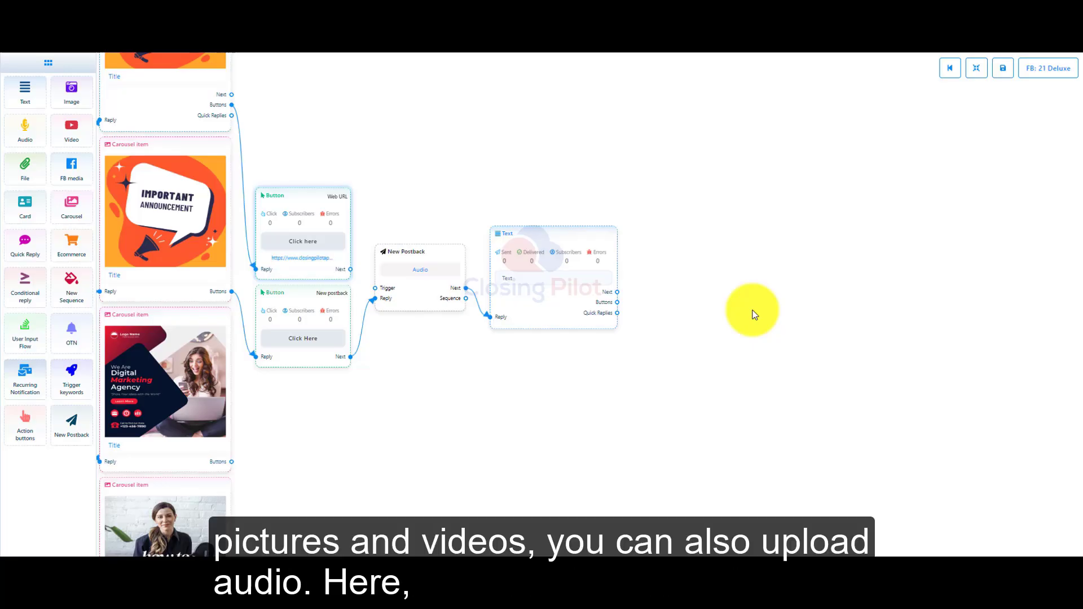
# - Add an Audio reply after the Text block that follows the Audio postback, and upload an audio file to it
pyautogui.scroll(2, 754, 312)
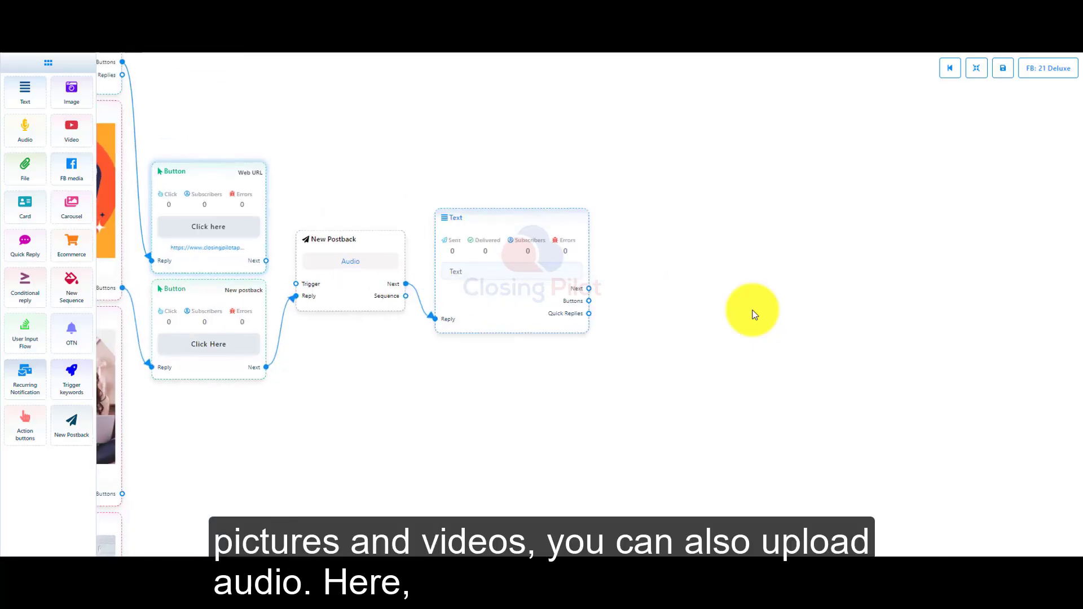
pyautogui.moveTo(621, 178); pyautogui.dragTo(623, 176)
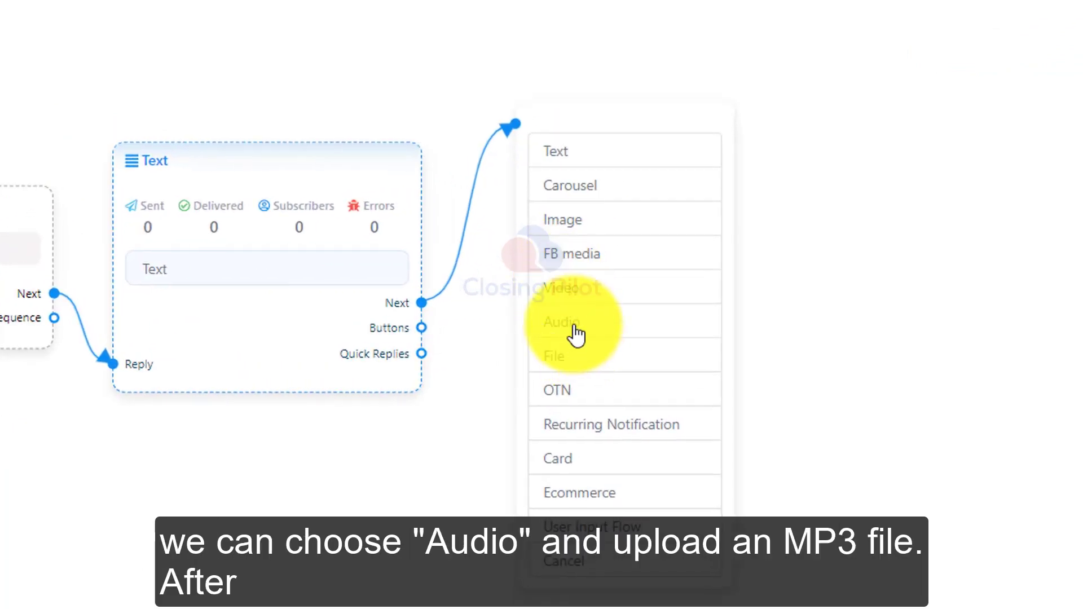
pyautogui.click(576, 335)
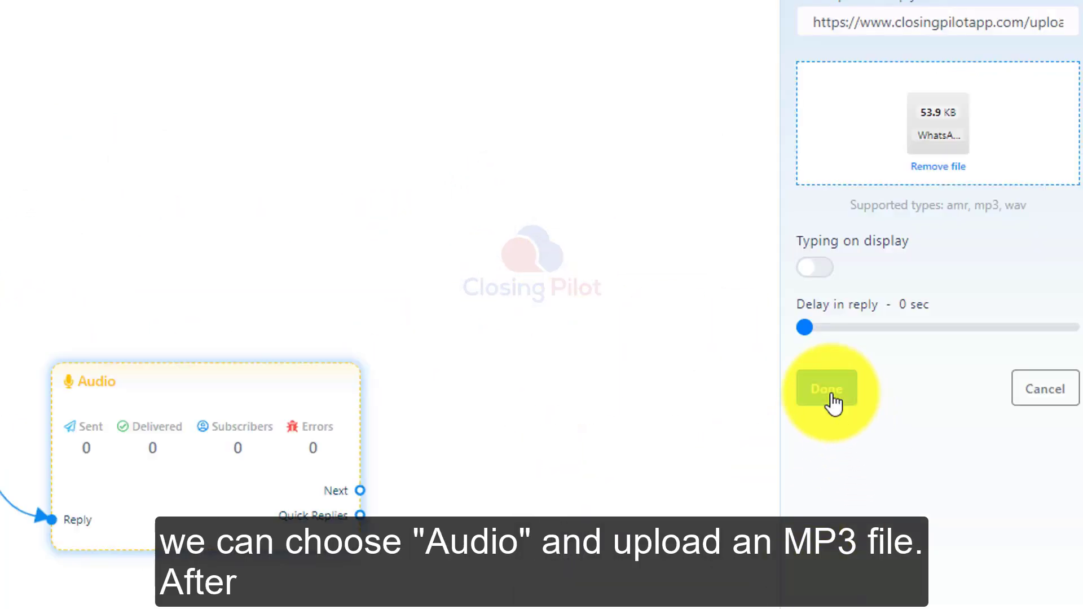
pyautogui.click(831, 396)
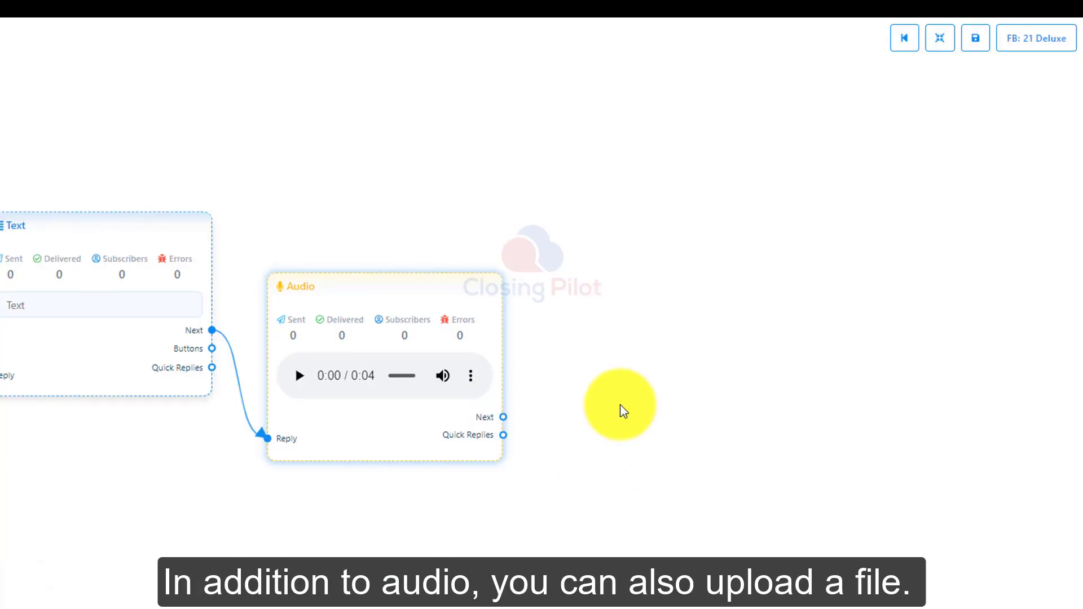
# - Add a File reply after the Audio block with an uploaded PDF, and review the auto-replies in the Messenger chat
pyautogui.moveTo(618, 410); pyautogui.dragTo(420, 379)
pyautogui.moveTo(333, 368); pyautogui.dragTo(390, 248)
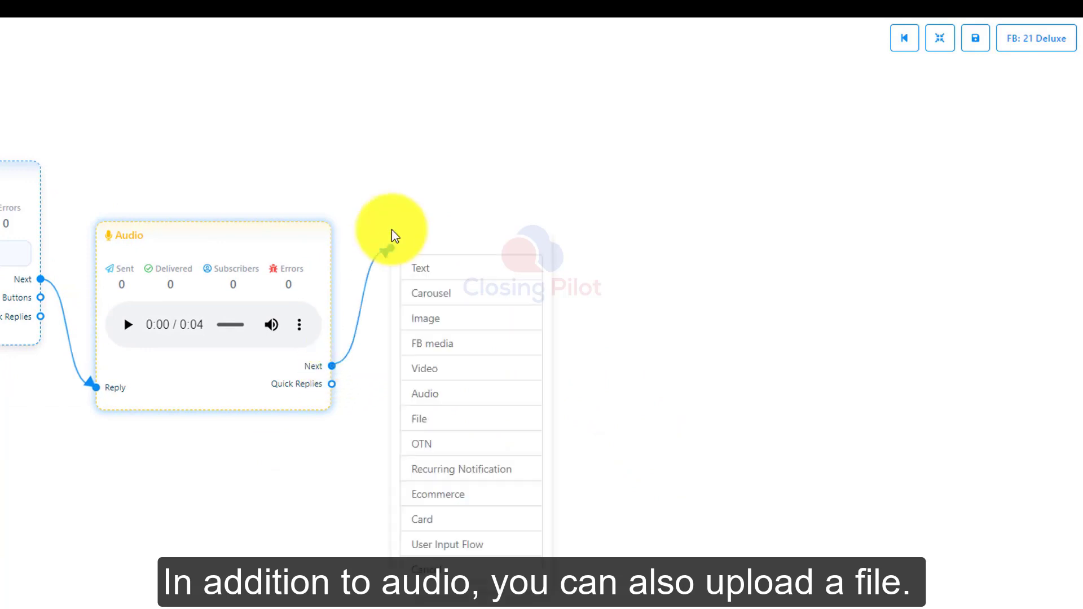
pyautogui.click(424, 427)
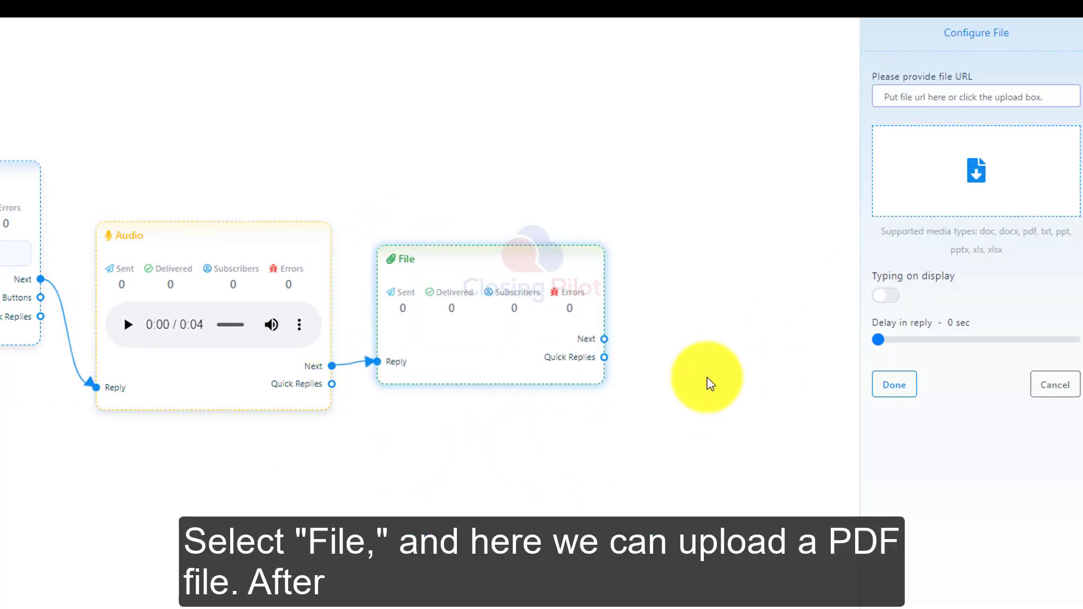
pyautogui.click(919, 194)
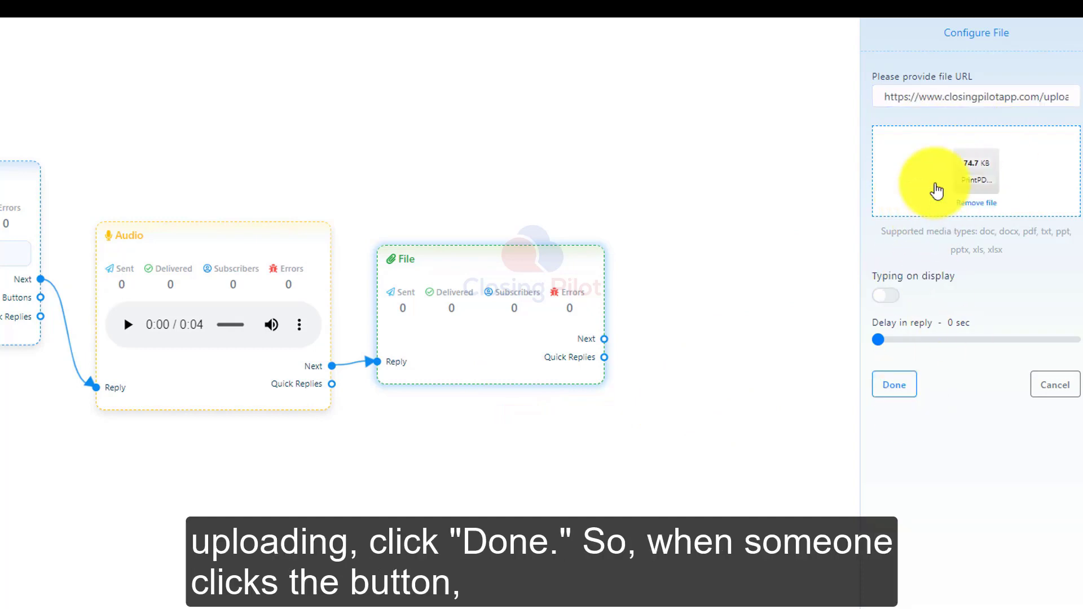
pyautogui.click(894, 385)
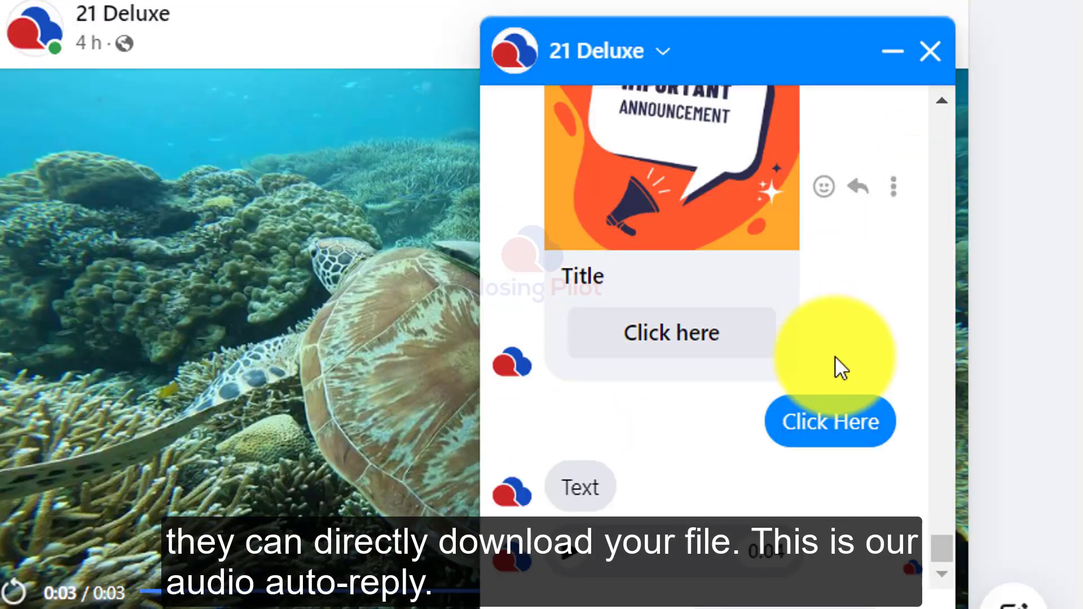
pyautogui.scroll(-2, 671, 537)
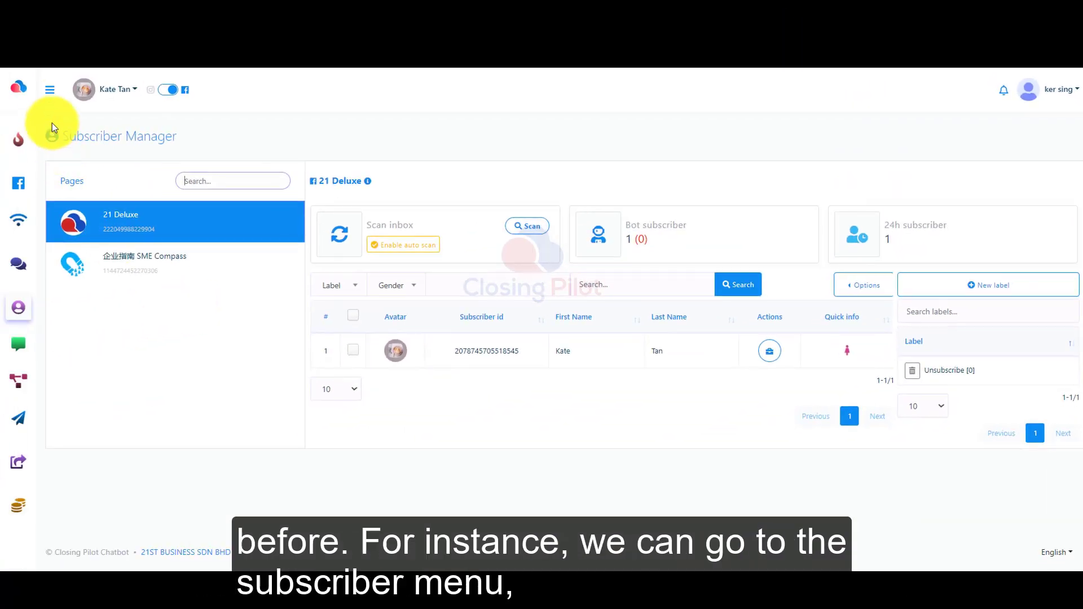
# - In Subscriber Manager, create a new label named "Package A" for the 21 Deluxe page
pyautogui.click(49, 90)
pyautogui.click(78, 332)
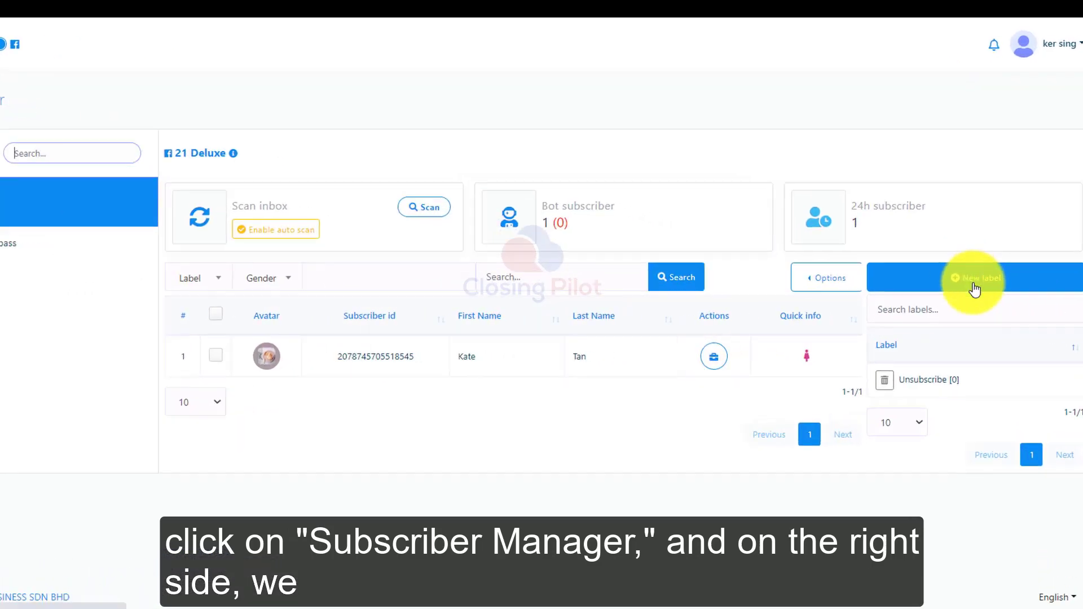
pyautogui.click(941, 265)
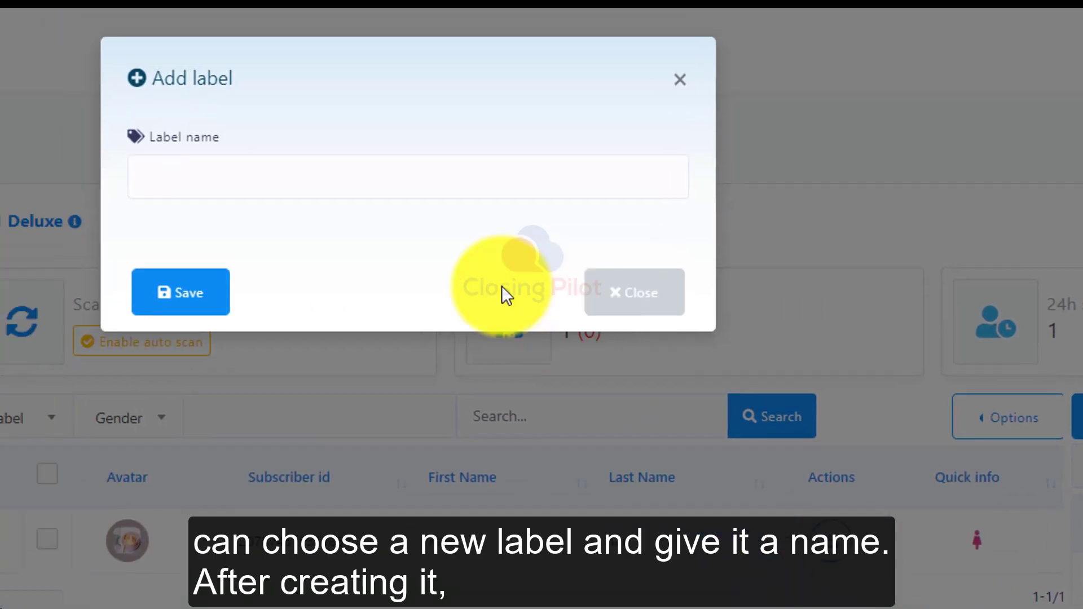
pyautogui.write('Package A')
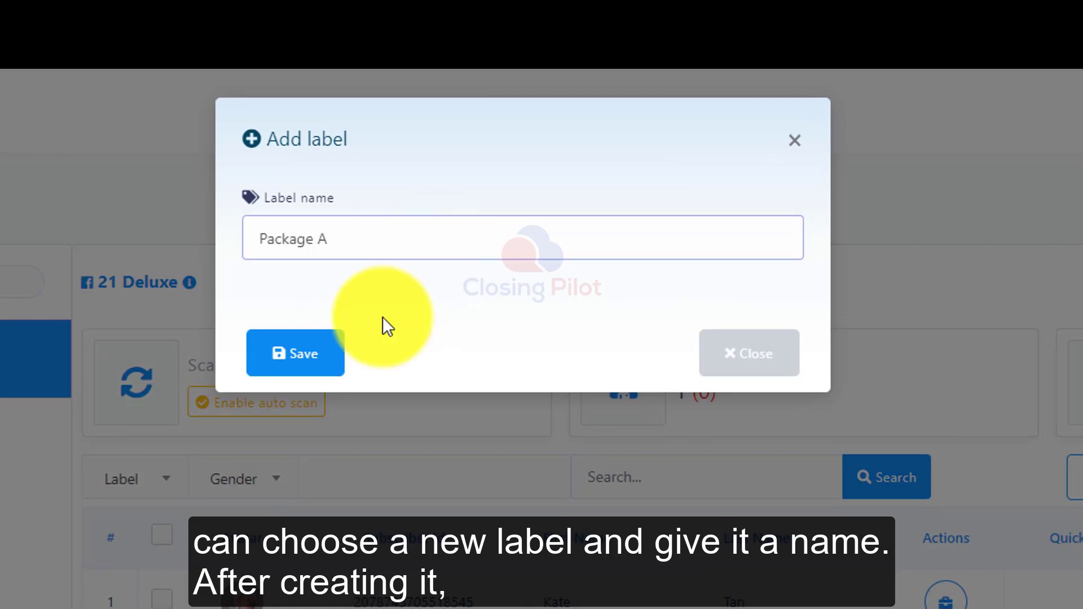
pyautogui.click(306, 376)
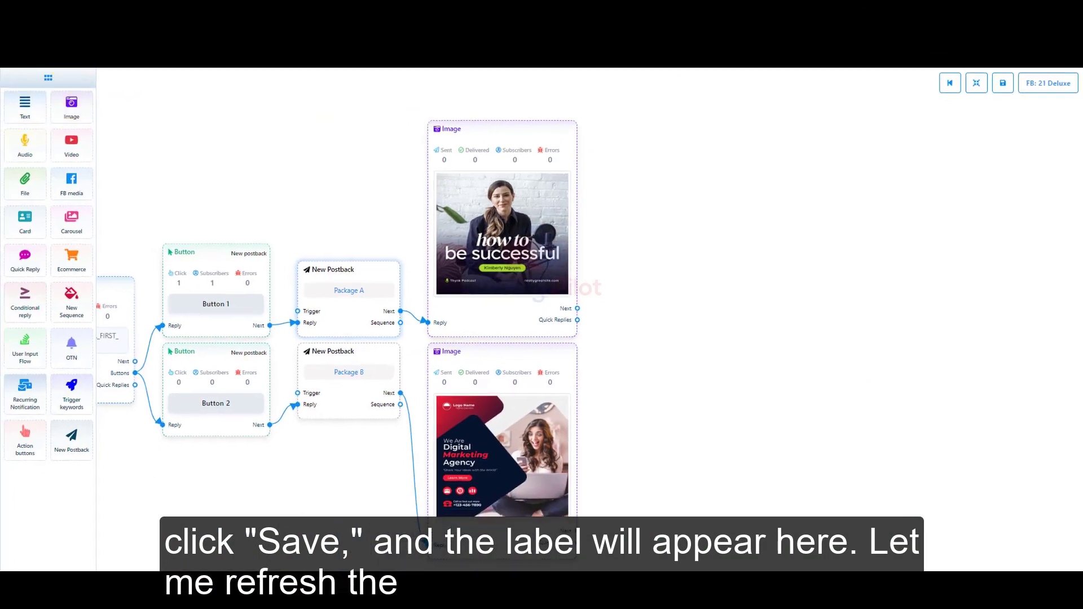
# - Reload the flow, rearrange its blocks, and assign the "Package A" label to the Package A postback
pyautogui.press('F5')
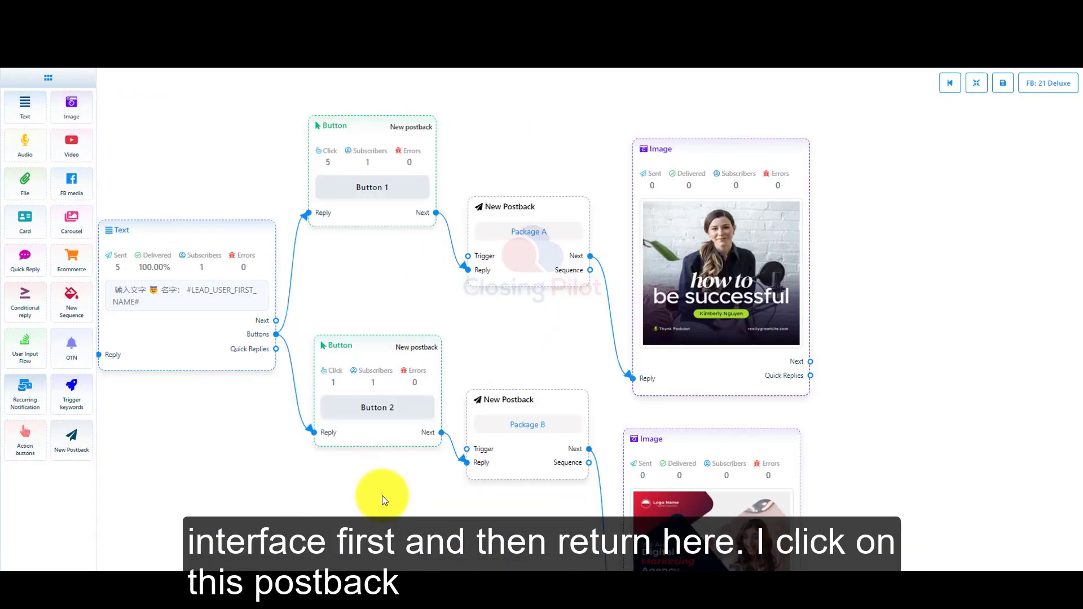
pyautogui.moveTo(382, 499); pyautogui.dragTo(419, 530)
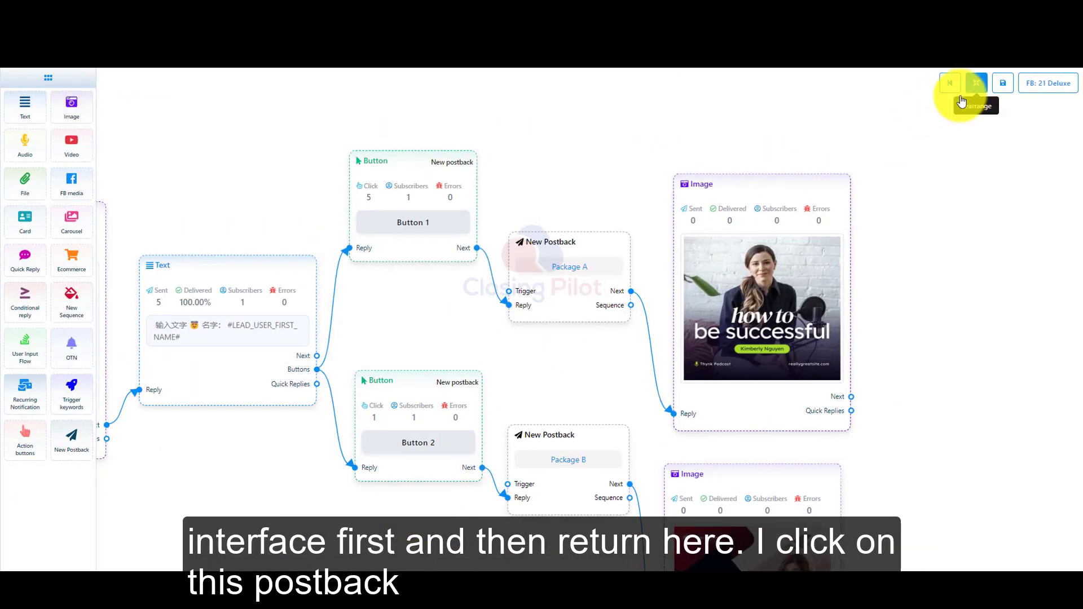
pyautogui.click(976, 84)
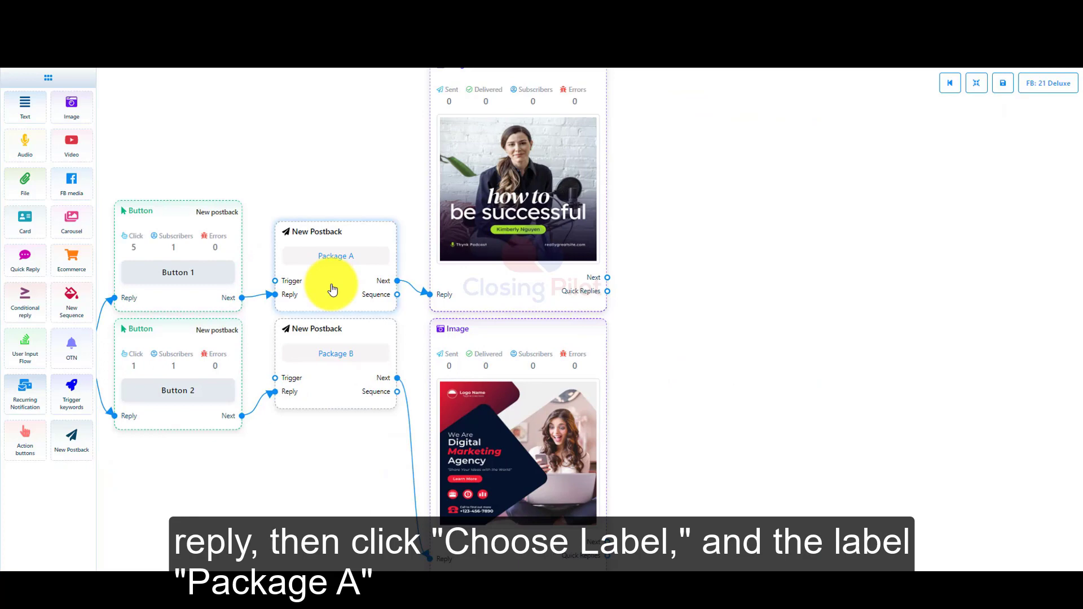
pyautogui.click(333, 289)
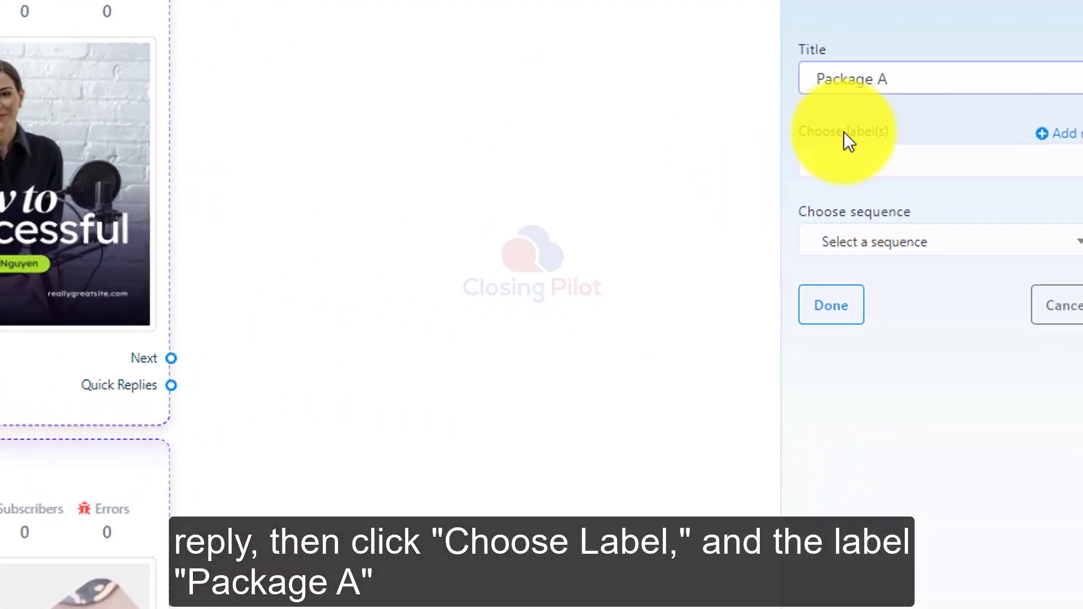
pyautogui.click(951, 179)
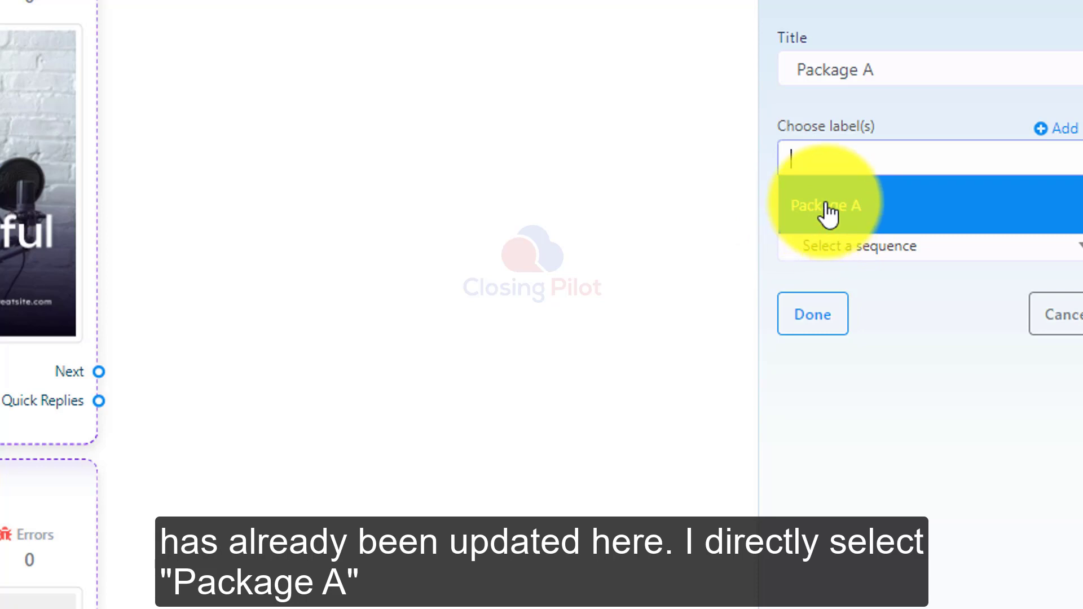
pyautogui.click(828, 213)
pyautogui.click(821, 316)
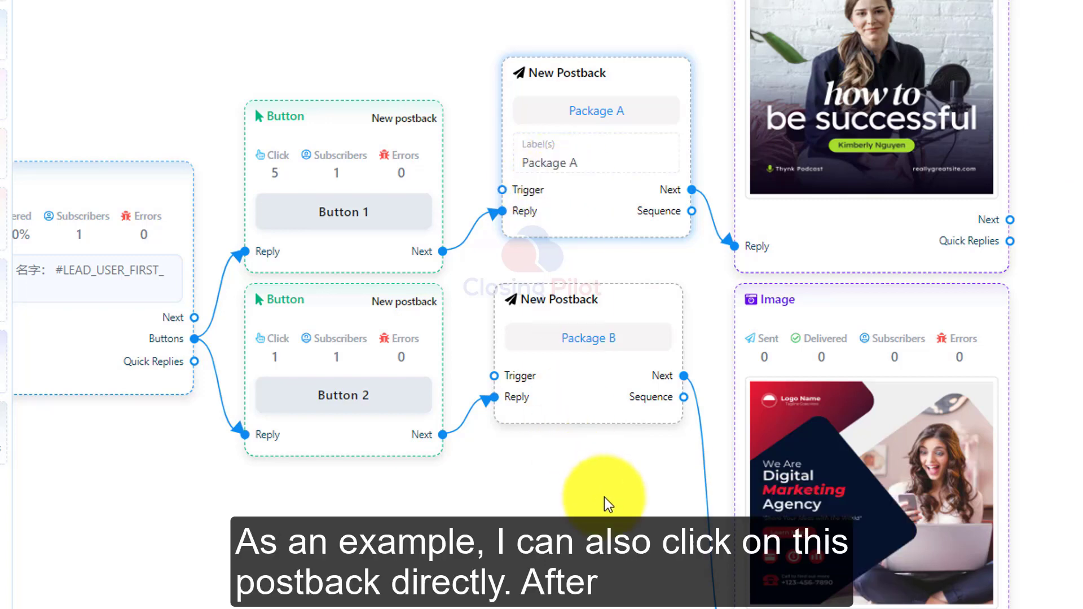
# - Create and assign a "Package B" label in the Package B postback, and reload the Subscriber Manager
pyautogui.moveTo(604, 500); pyautogui.dragTo(371, 411)
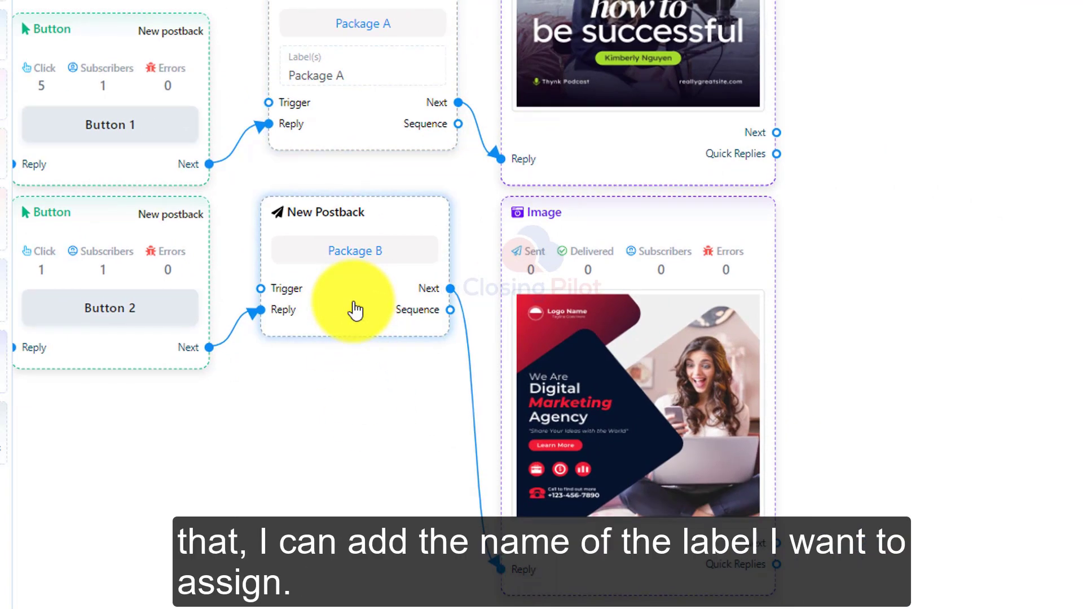
pyautogui.click(339, 243)
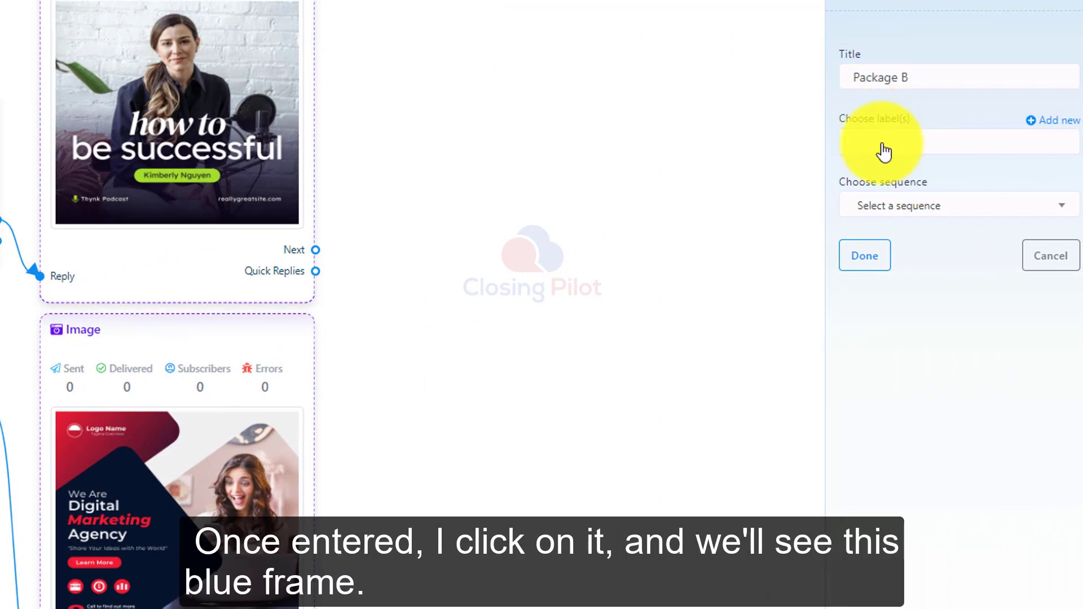
pyautogui.click(884, 148)
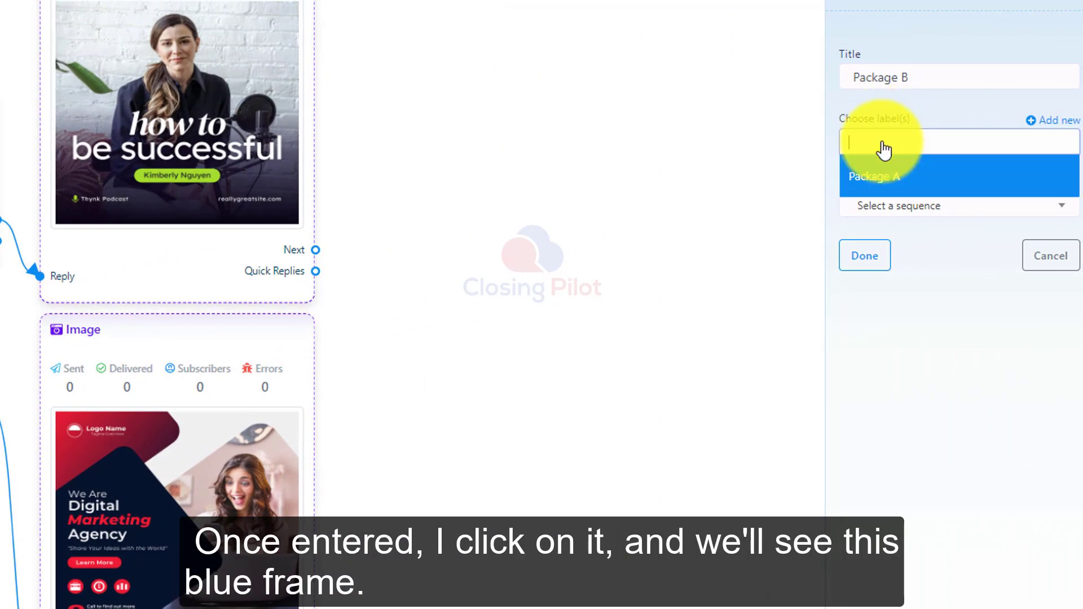
pyautogui.click(896, 176)
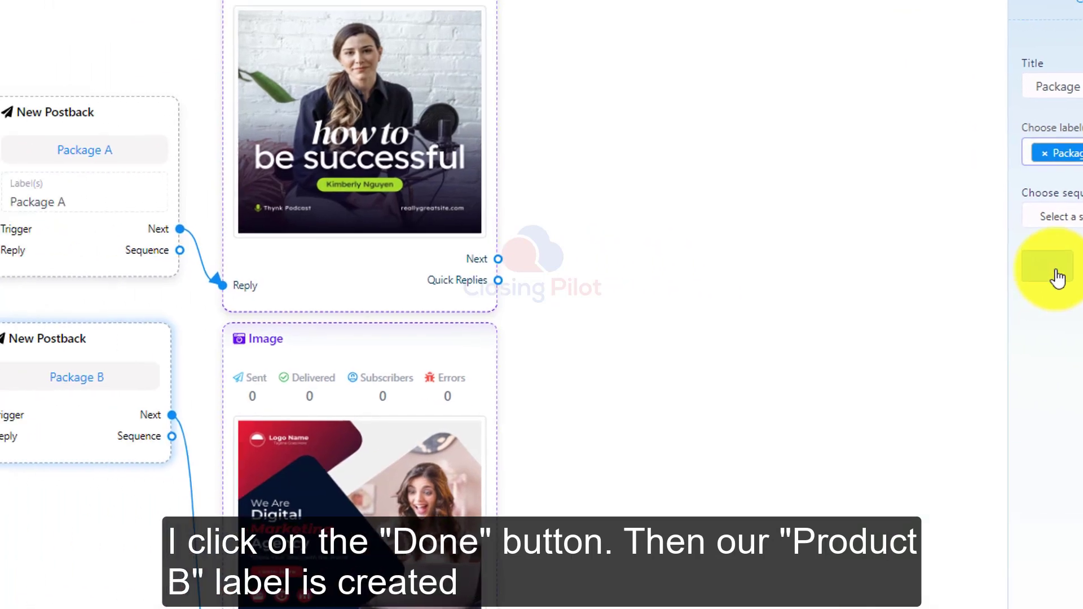
pyautogui.click(1058, 277)
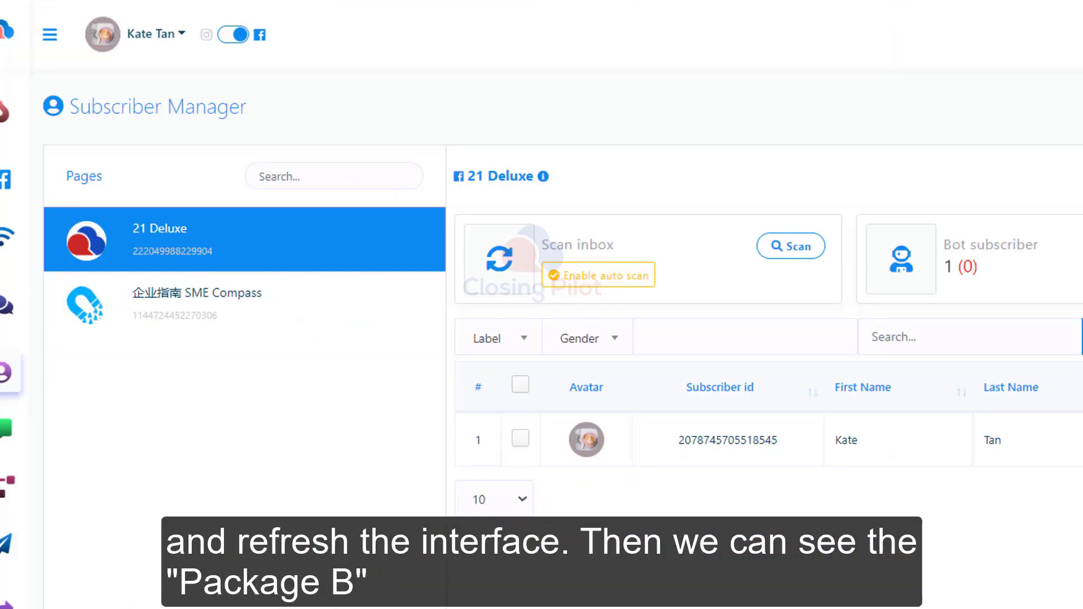
pyautogui.press('F5')
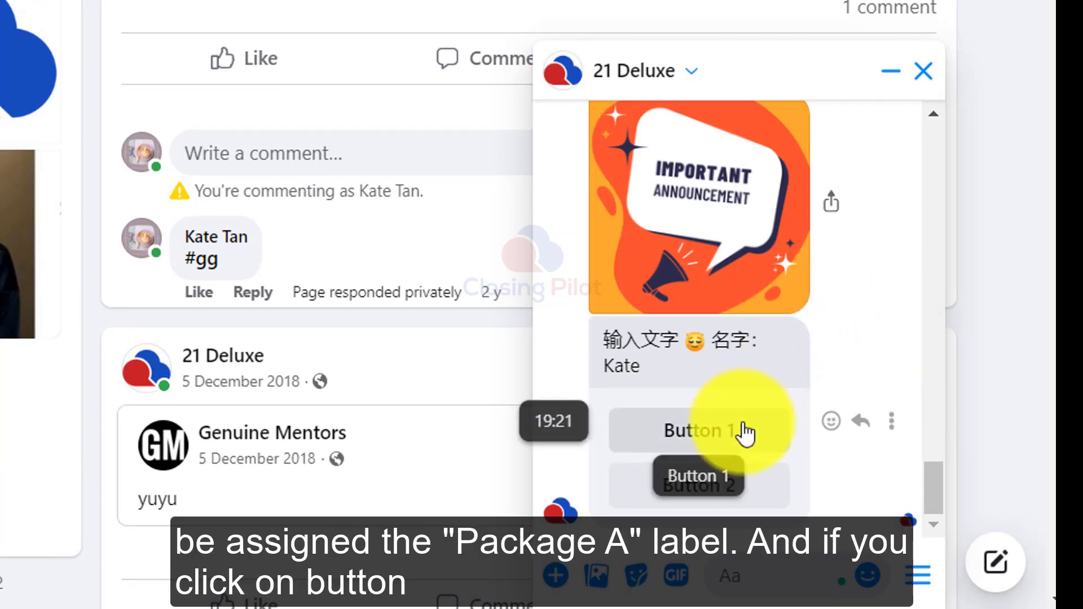
# - Trigger Button 1 in the 21 Deluxe Messenger chat, and open the subscriber's details in Subscriber Manager to check the assigned label
pyautogui.click(691, 497)
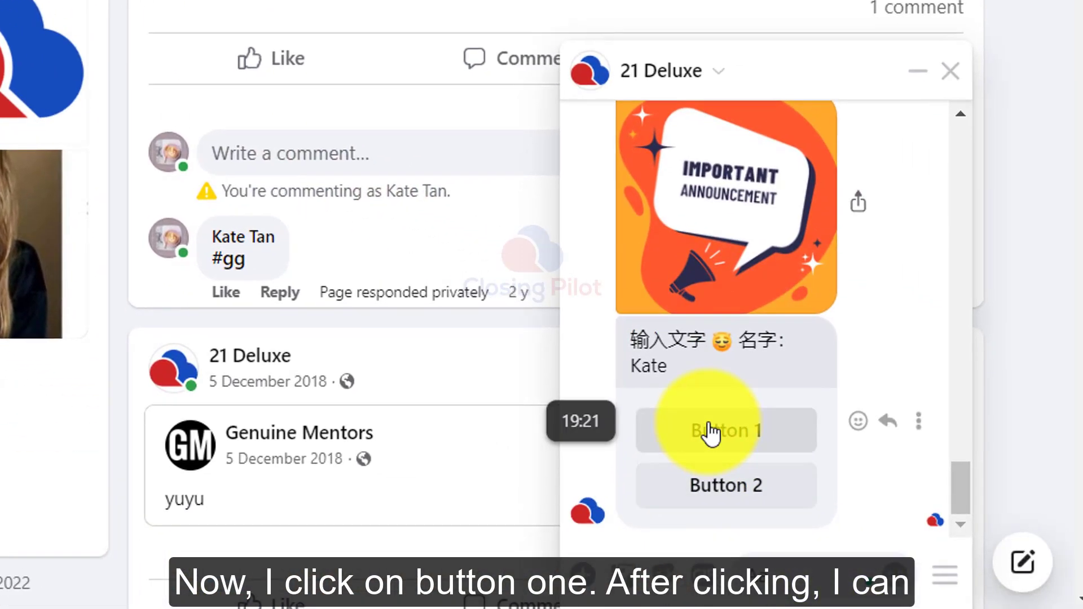
pyautogui.click(699, 432)
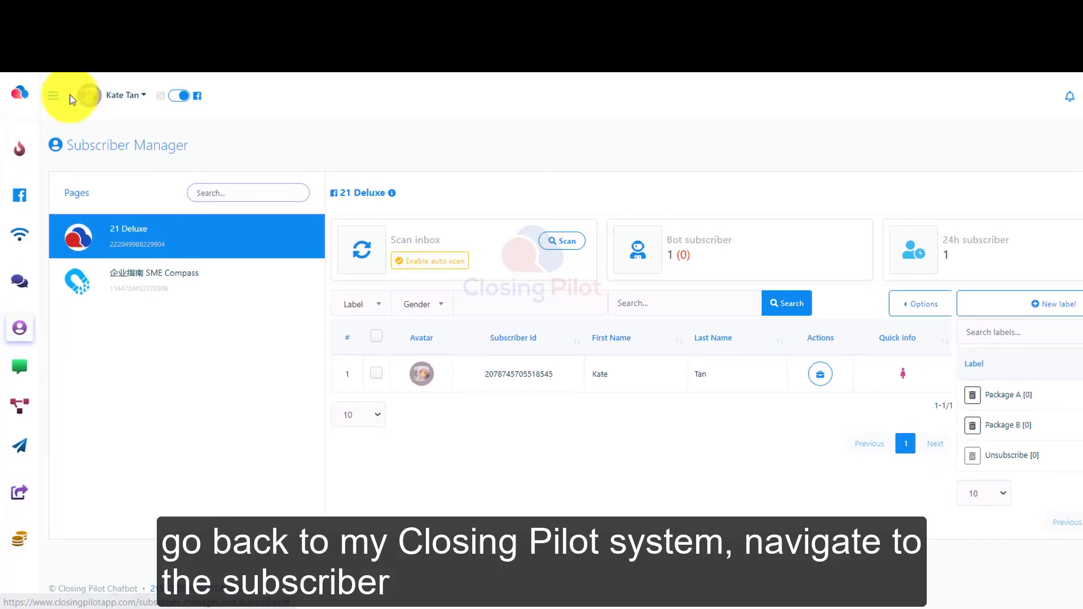
pyautogui.click(57, 97)
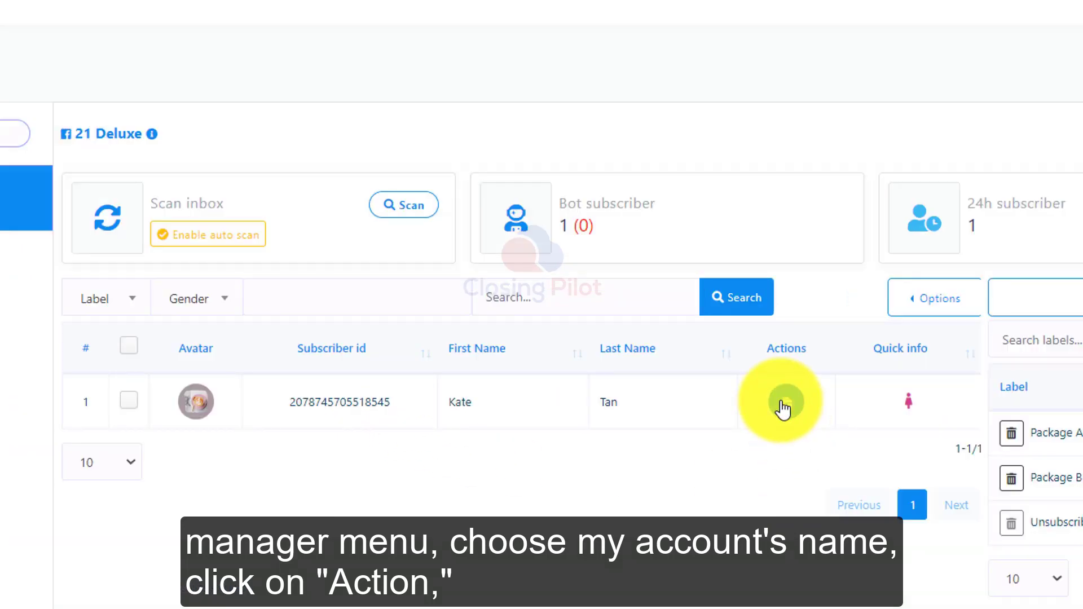
pyautogui.click(782, 407)
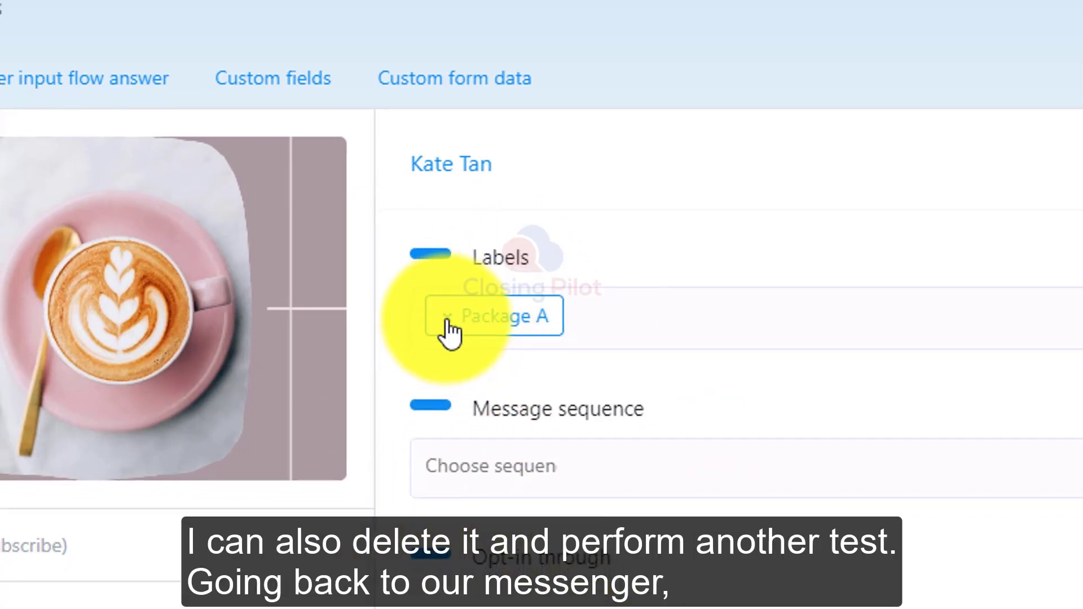
# - Remove the subscriber's "Package A" label, and retest with Button 2 in the 21 Deluxe chat by checking the subscriber's details
pyautogui.click(445, 325)
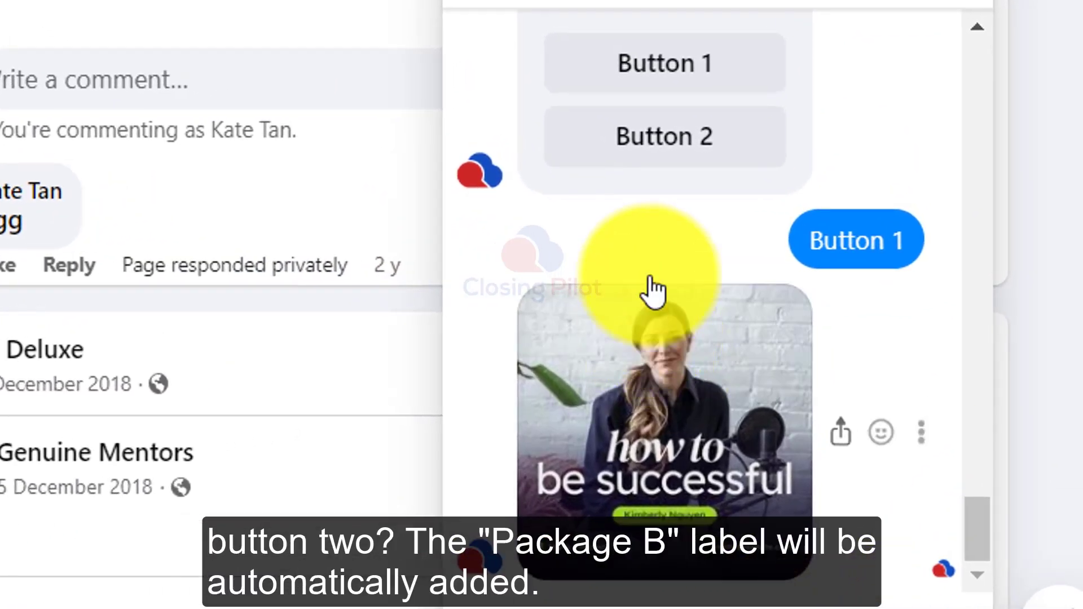
pyautogui.click(641, 152)
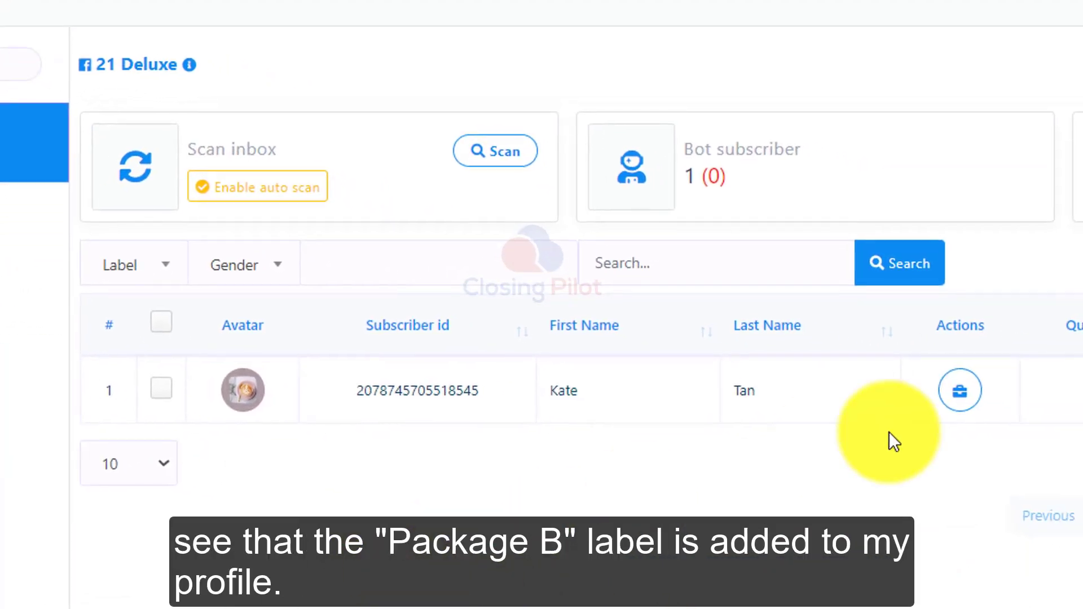
pyautogui.click(951, 394)
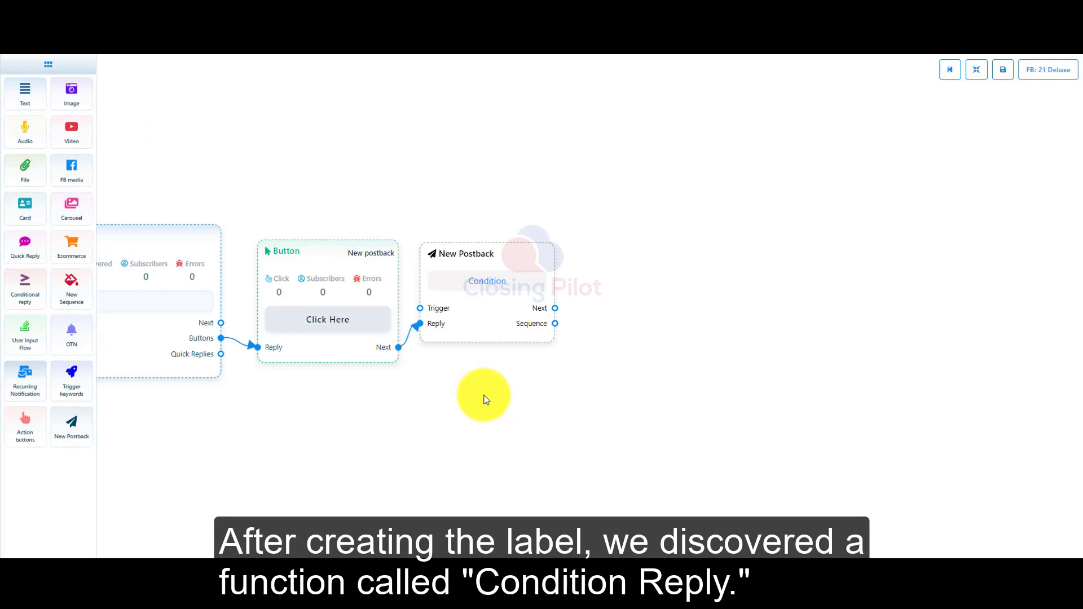
# - Add a Conditional reply block after the Condition postback and place it beside the postback
pyautogui.moveTo(555, 308); pyautogui.dragTo(605, 165)
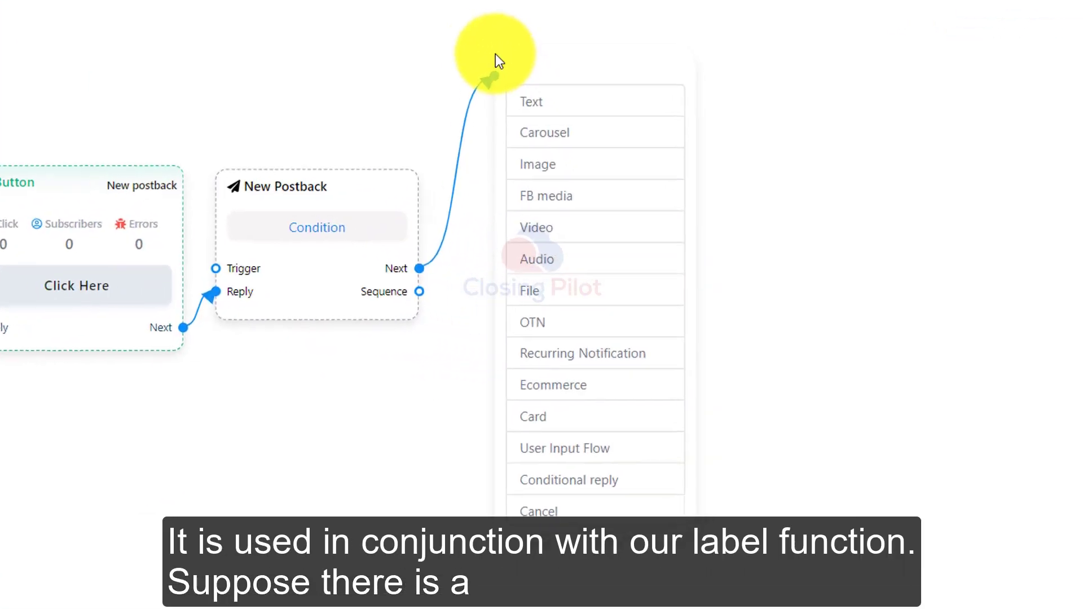
pyautogui.click(583, 496)
pyautogui.moveTo(677, 589); pyautogui.dragTo(568, 310)
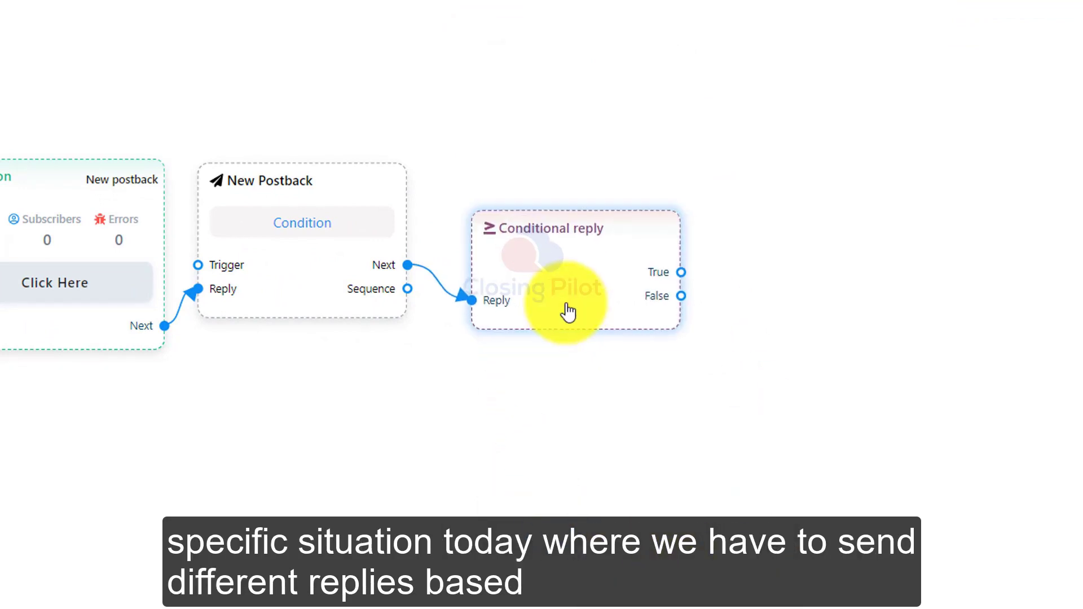
pyautogui.moveTo(744, 379); pyautogui.dragTo(604, 416)
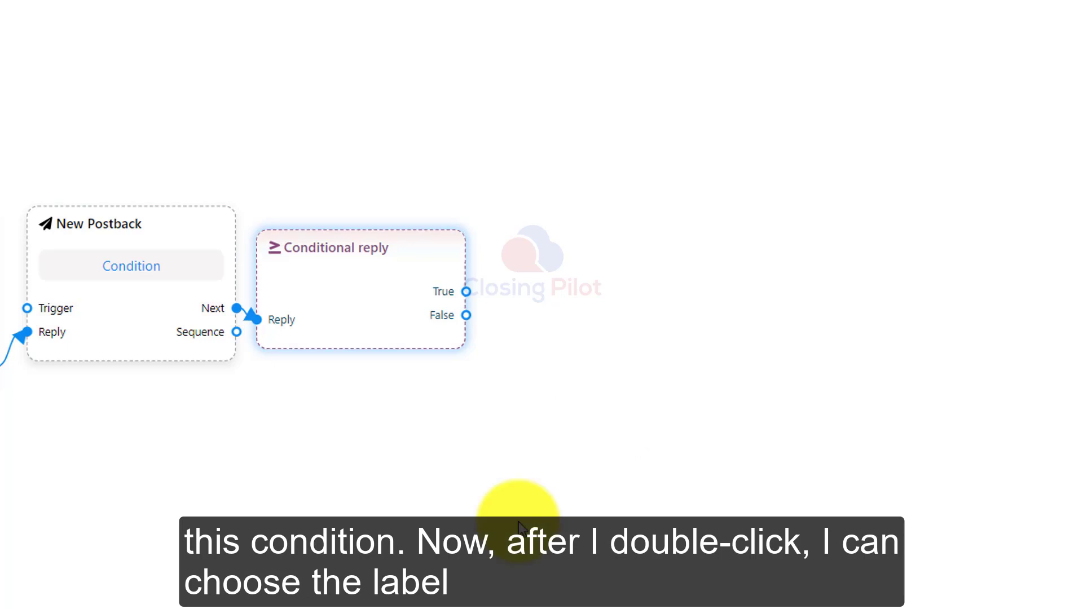
# - Configure the Conditional reply to match all conditions, with the system field Label containing "Package A"
pyautogui.doubleClick(364, 323)
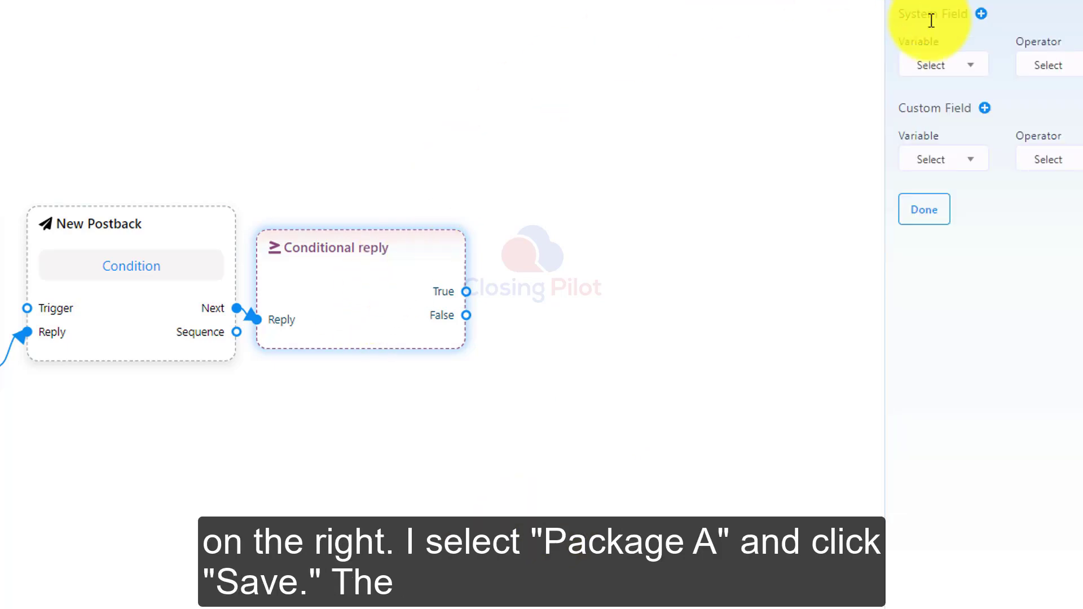
pyautogui.click(949, 73)
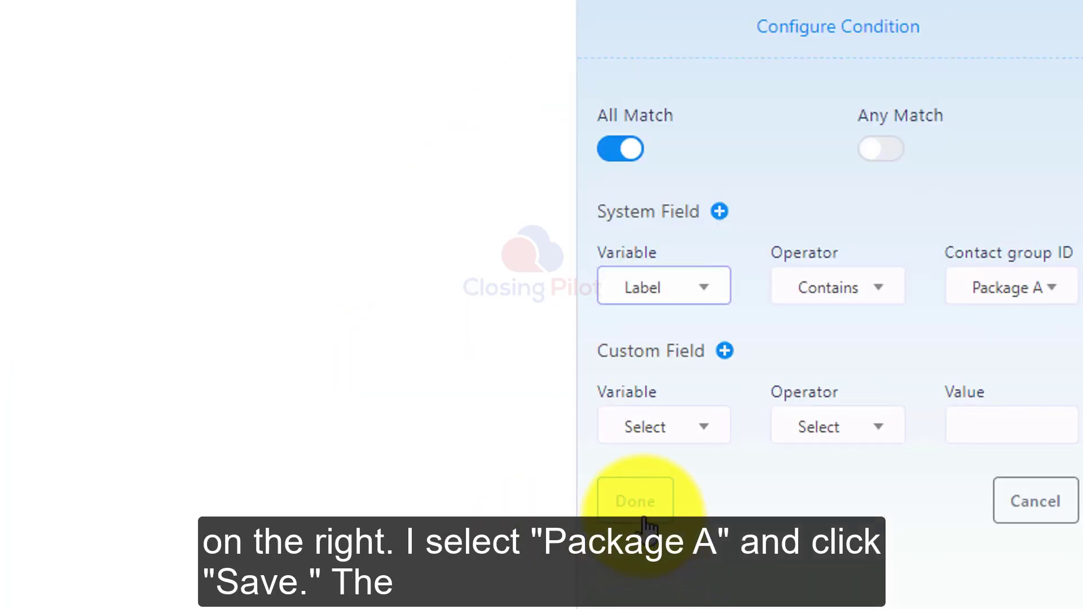
pyautogui.click(635, 502)
pyautogui.scroll(3, 810, 367)
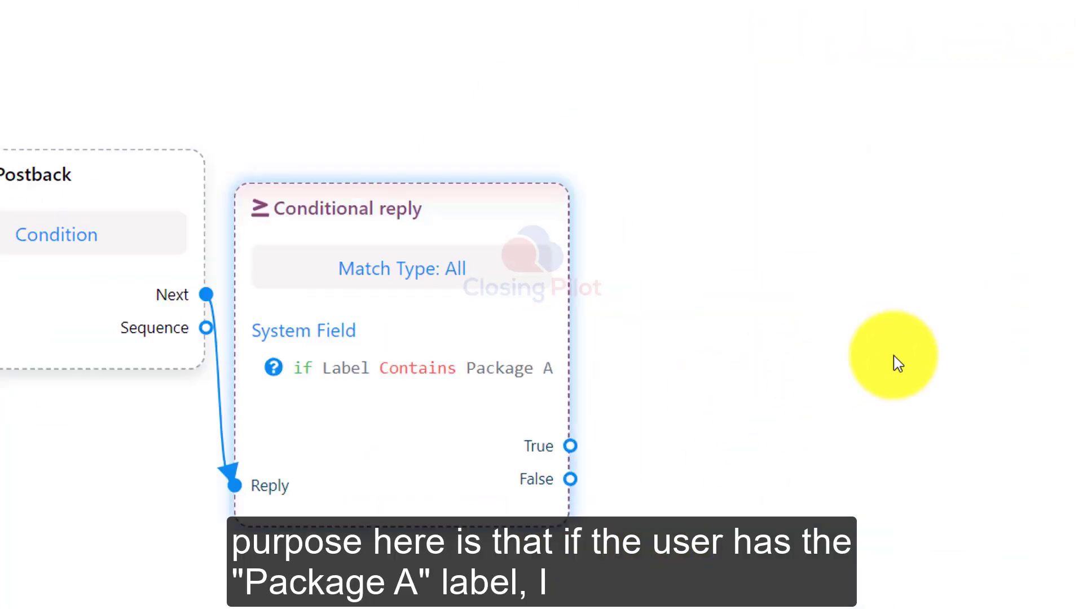
# - Connect one Text block to the Conditional reply's True output and another to its False output
pyautogui.moveTo(802, 408); pyautogui.dragTo(770, 369)
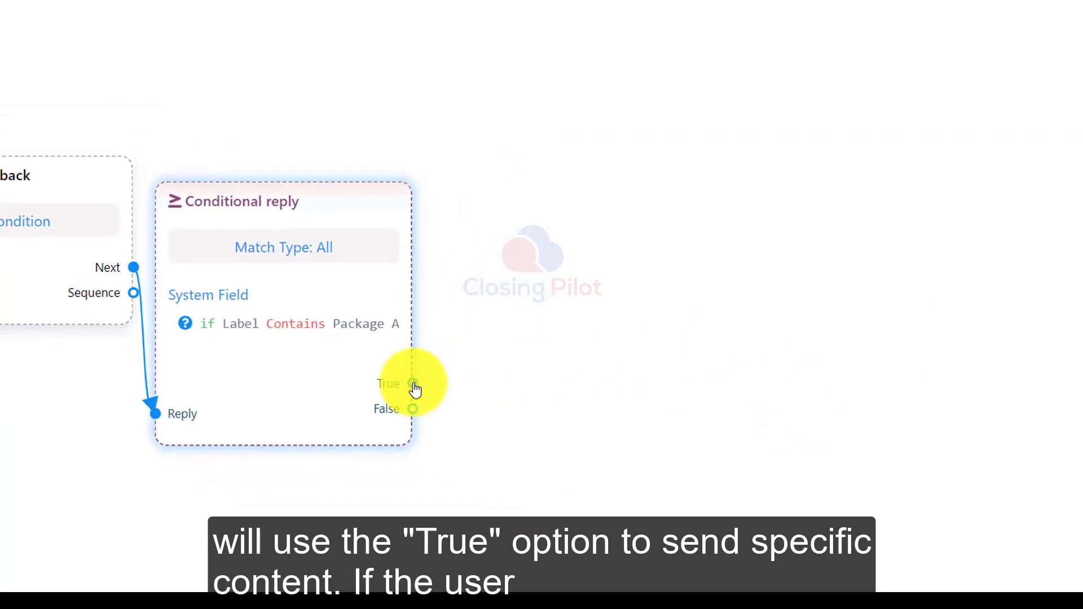
pyautogui.moveTo(414, 386); pyautogui.dragTo(499, 102)
pyautogui.click(643, 162)
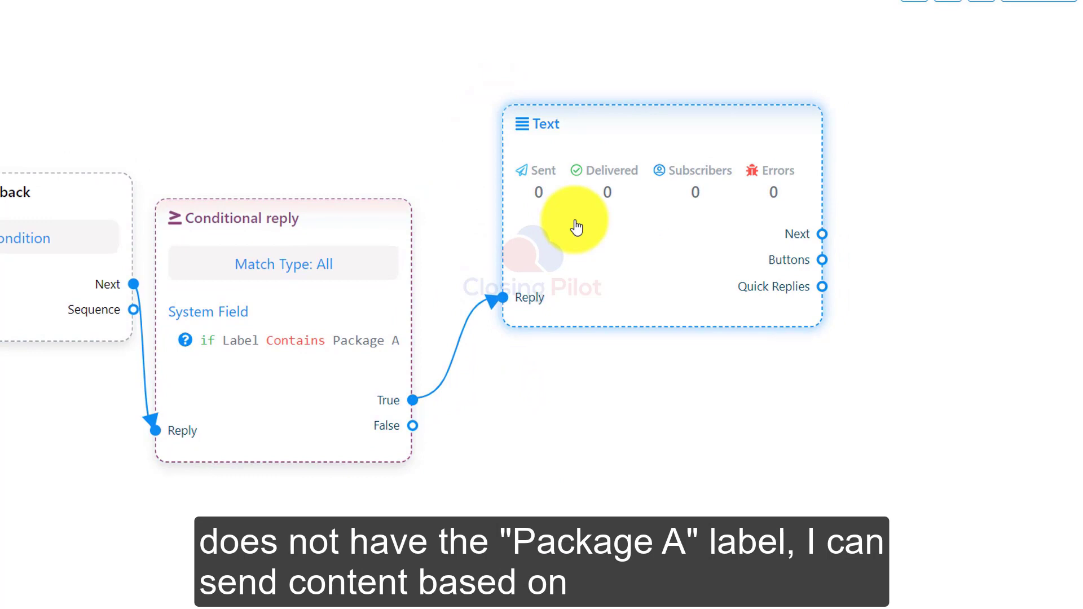
pyautogui.moveTo(516, 412); pyautogui.dragTo(451, 363)
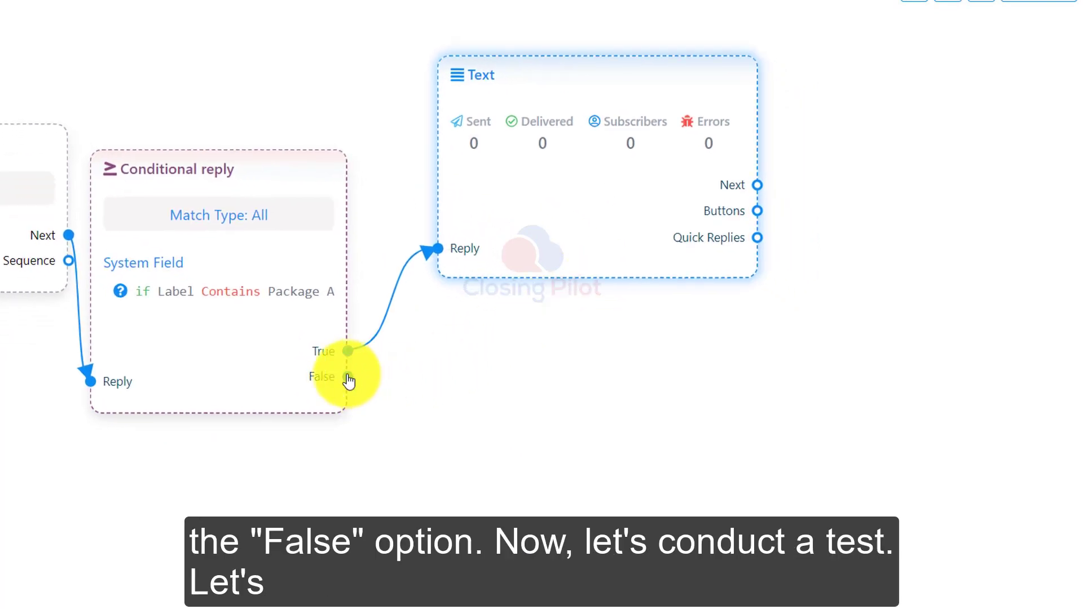
pyautogui.moveTo(348, 381); pyautogui.dragTo(508, 458)
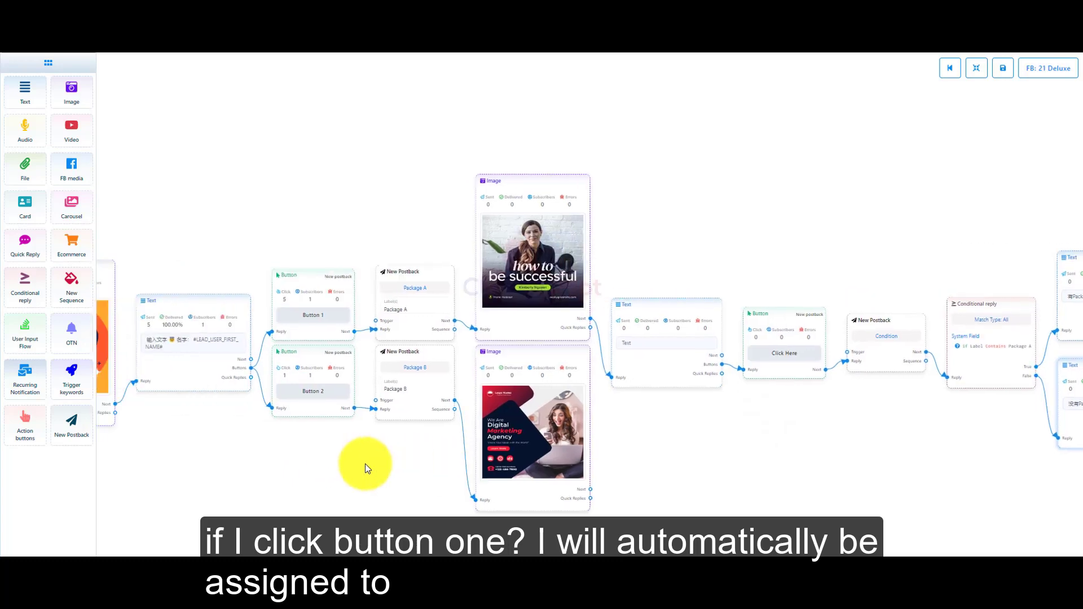
# - Trigger Button 1 in the 21 Deluxe chat and sync the subscriber's data in Subscriber Manager
pyautogui.scroll(2, 364, 463)
pyautogui.scroll(2, 321, 281)
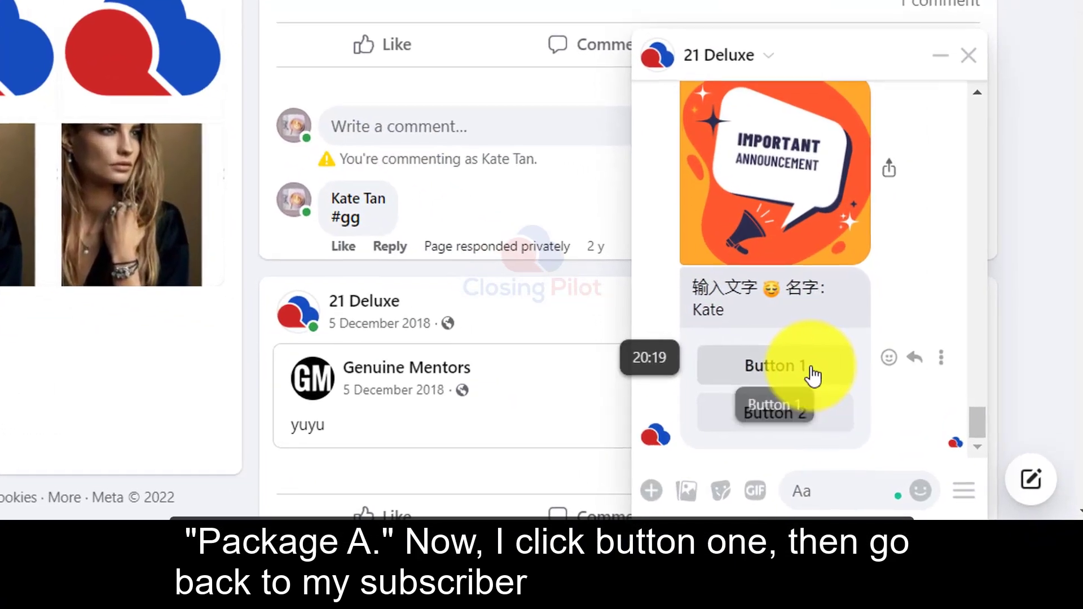
pyautogui.click(810, 373)
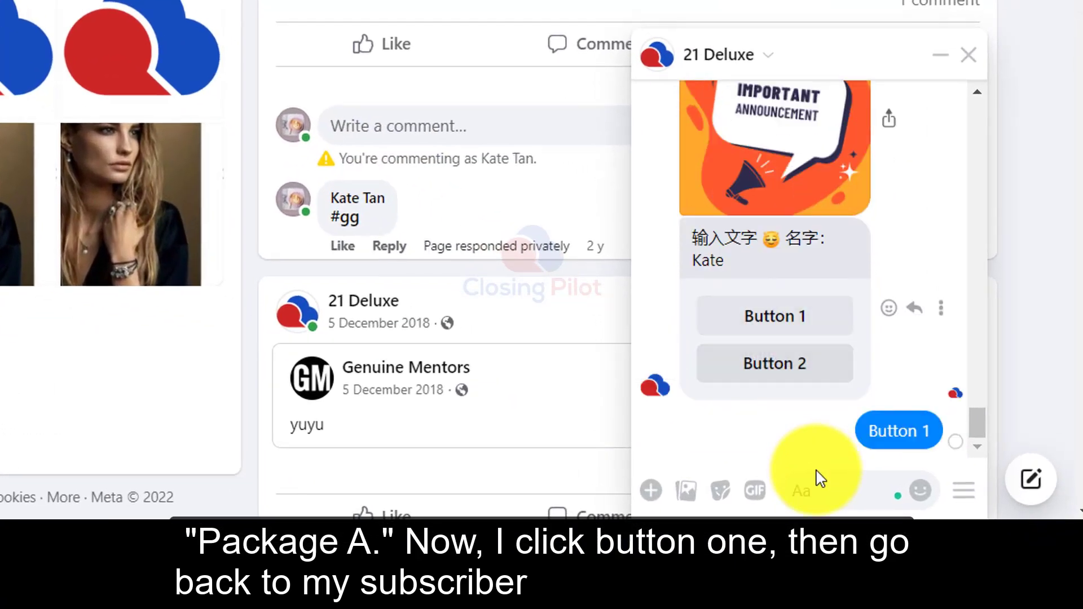
pyautogui.click(831, 500)
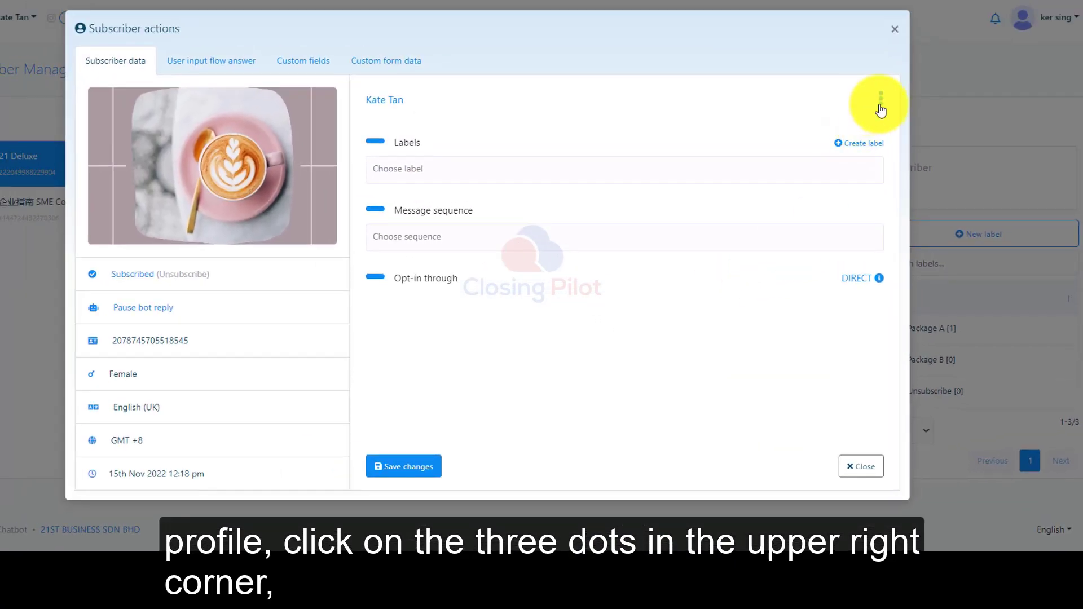
pyautogui.click(879, 101)
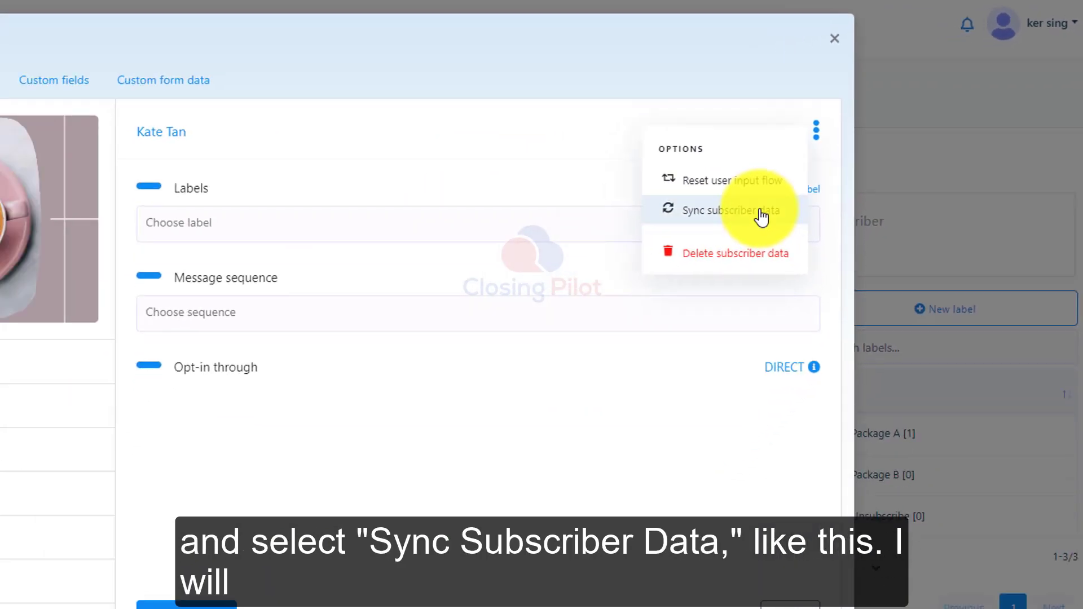
pyautogui.click(761, 212)
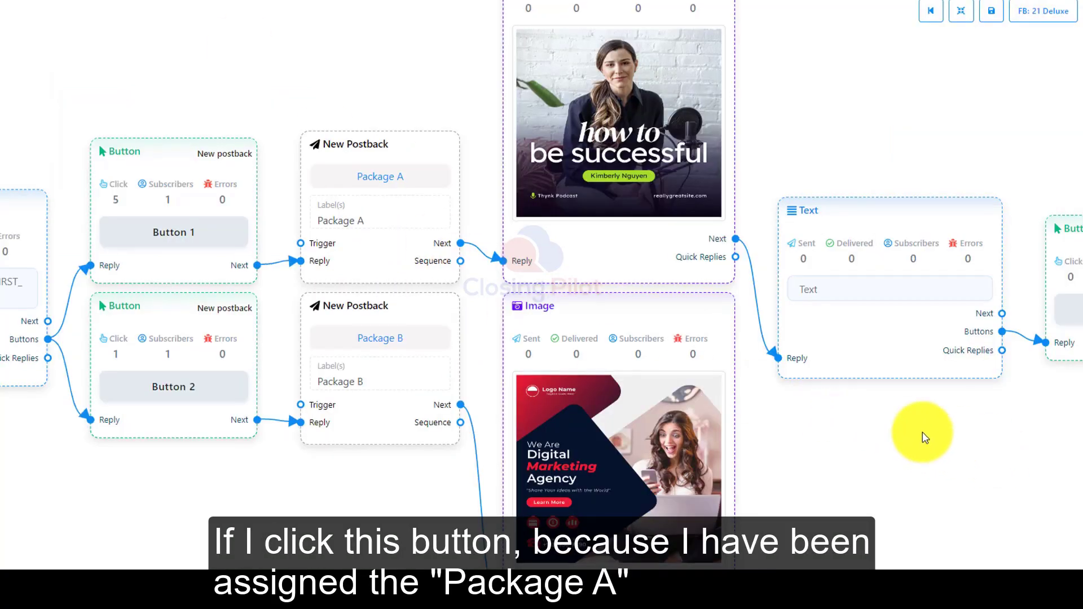
# - Review the flow's conditional branches and trigger Click Here in the 21 Deluxe chat to test the reply for Package A subscribers
pyautogui.moveTo(923, 434); pyautogui.dragTo(345, 423)
pyautogui.moveTo(906, 454); pyautogui.dragTo(633, 436)
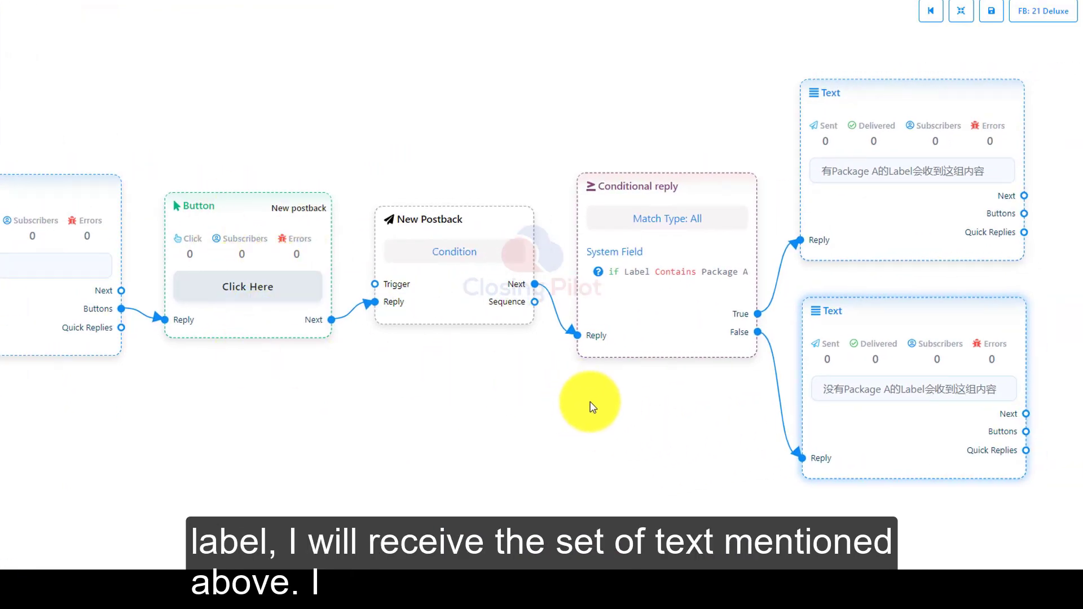
pyautogui.moveTo(560, 386); pyautogui.dragTo(379, 436)
pyautogui.scroll(2, 380, 435)
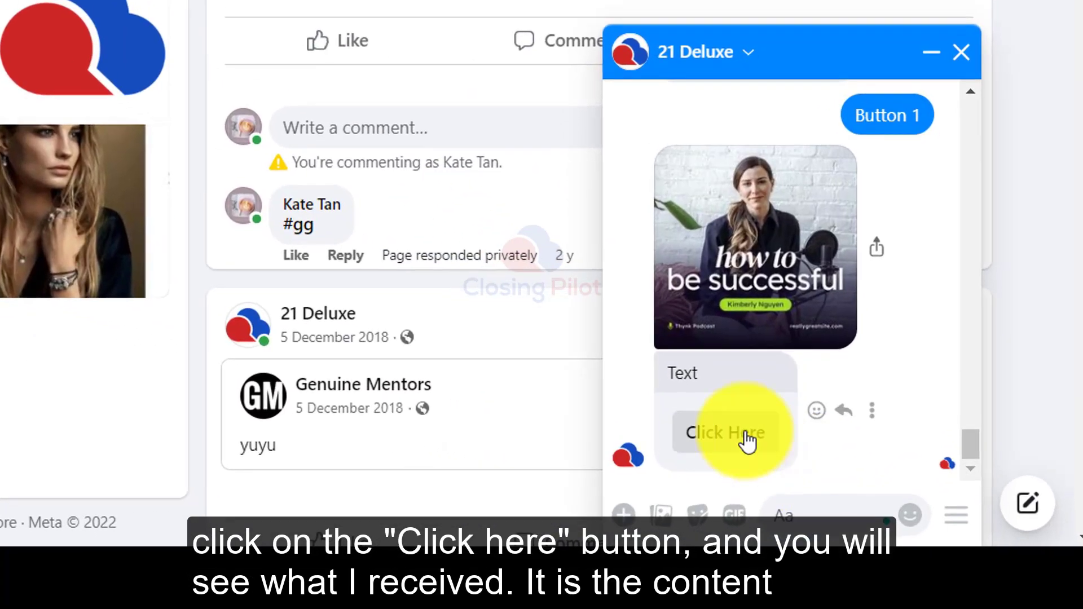
pyautogui.click(739, 436)
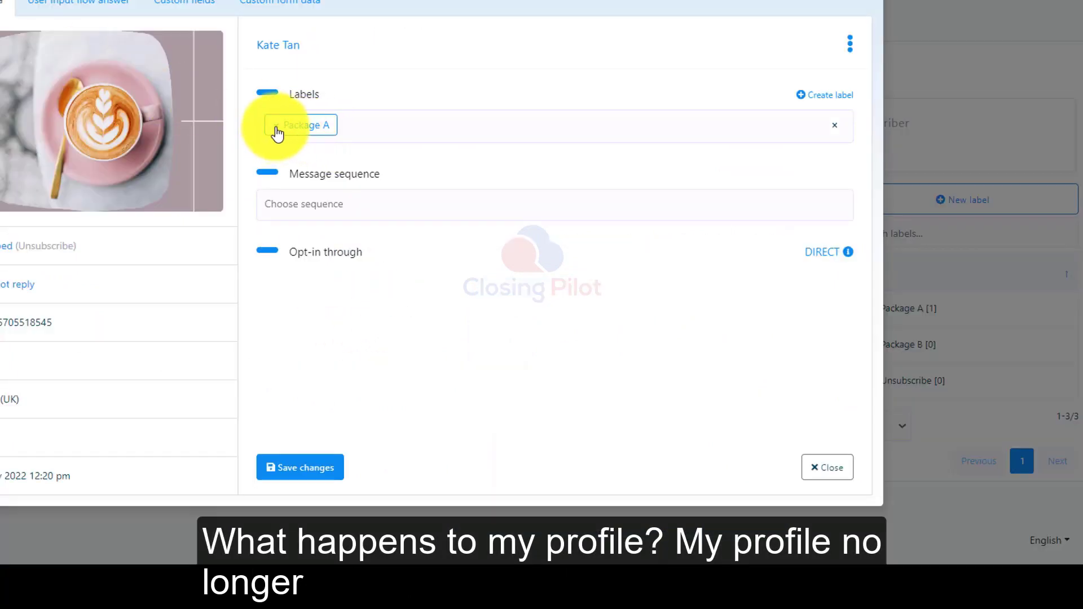
# - Remove and save away the subscriber's "Package A" label, and trigger Click Here in the chat again to test the False branch
pyautogui.click(275, 128)
pyautogui.click(302, 471)
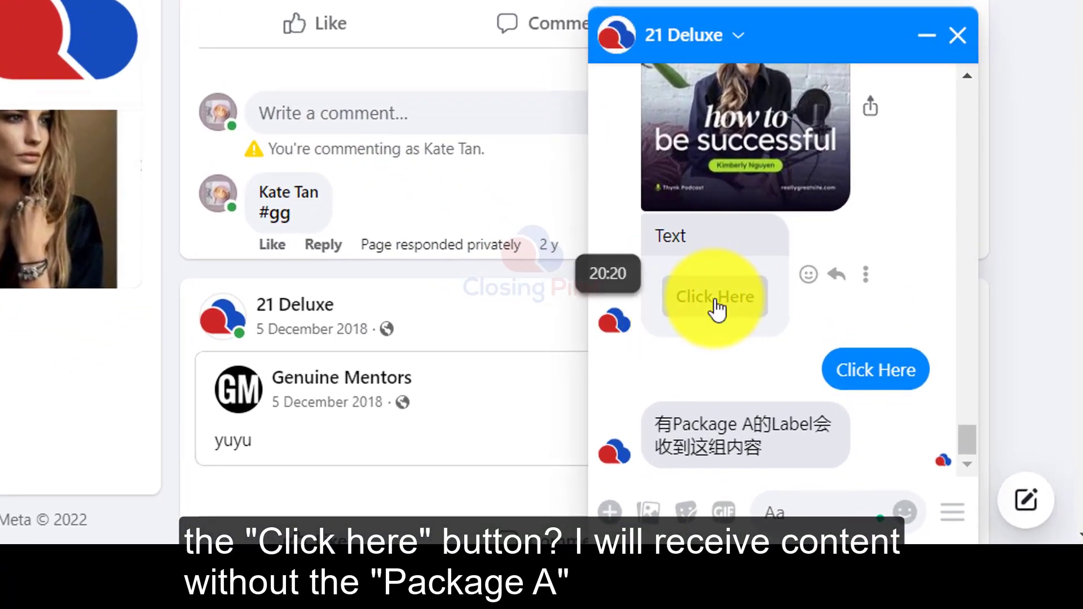
pyautogui.click(814, 382)
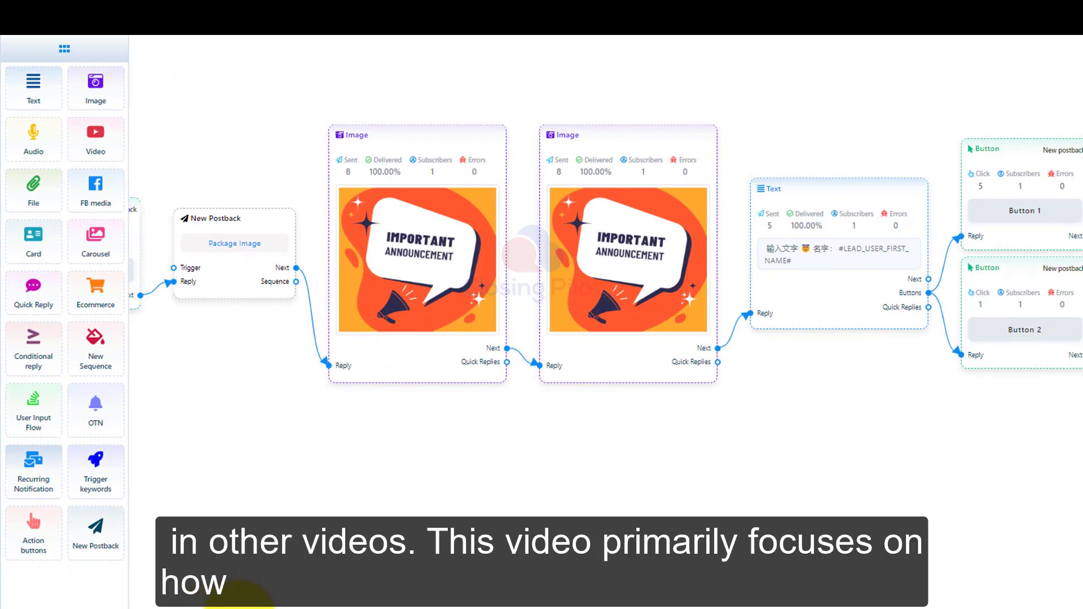
pyautogui.scroll(-1, 540, 491)
pyautogui.scroll(-1, 603, 516)
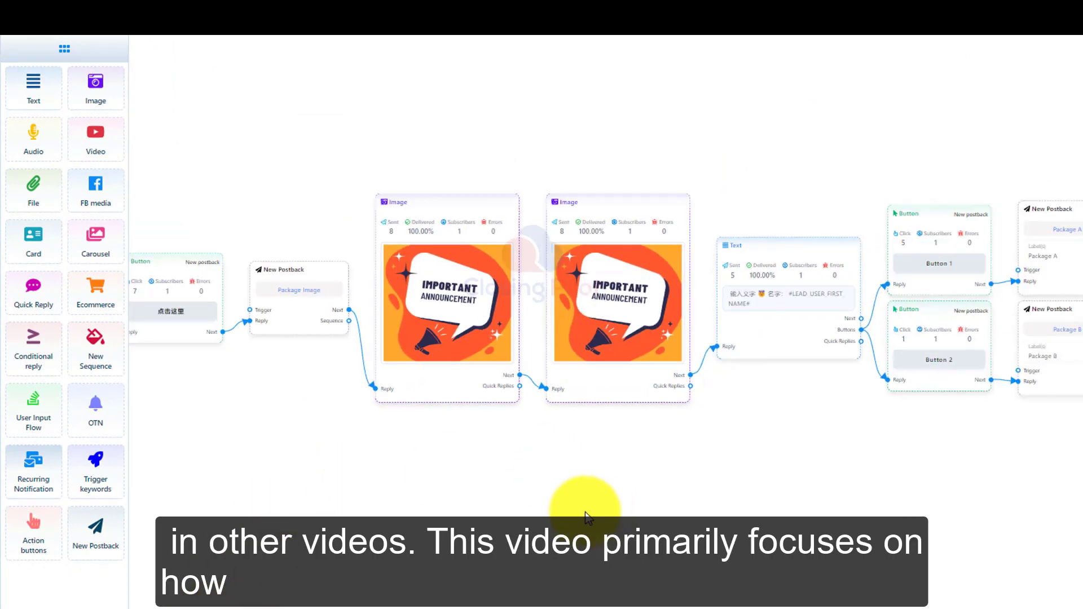